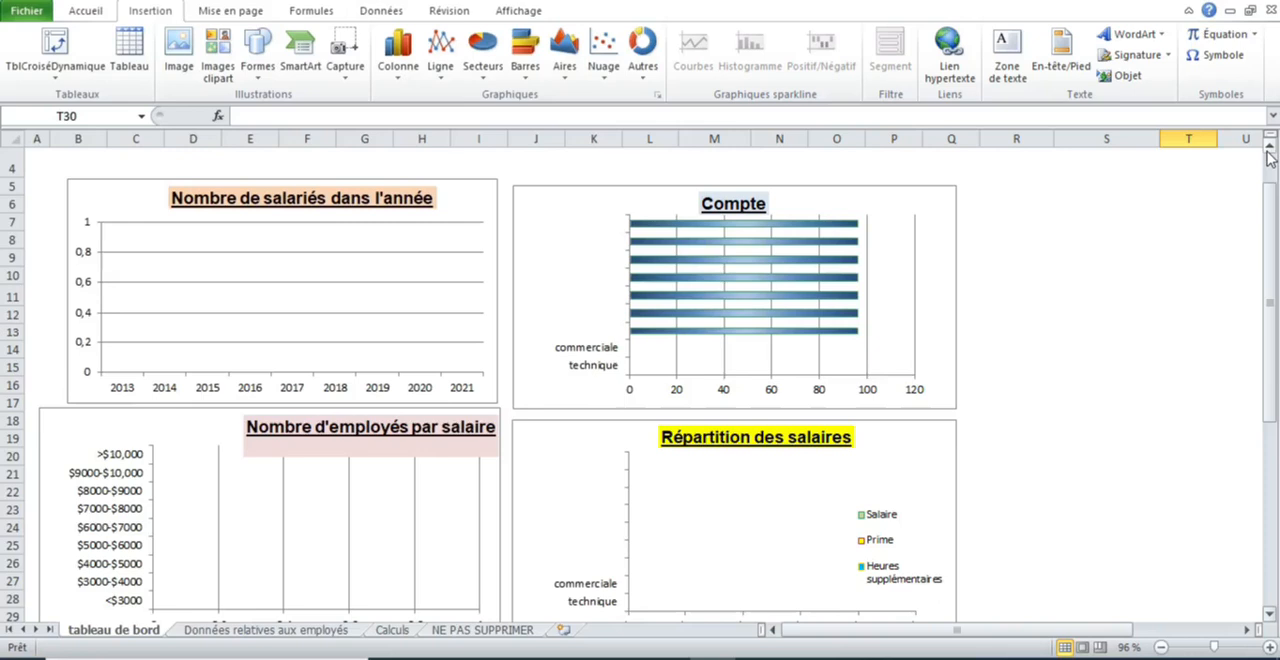
- Examine the charts on the tableau de bord sheet and the empty columns of the Données relatives aux employés sheet
left_click(1268, 147)
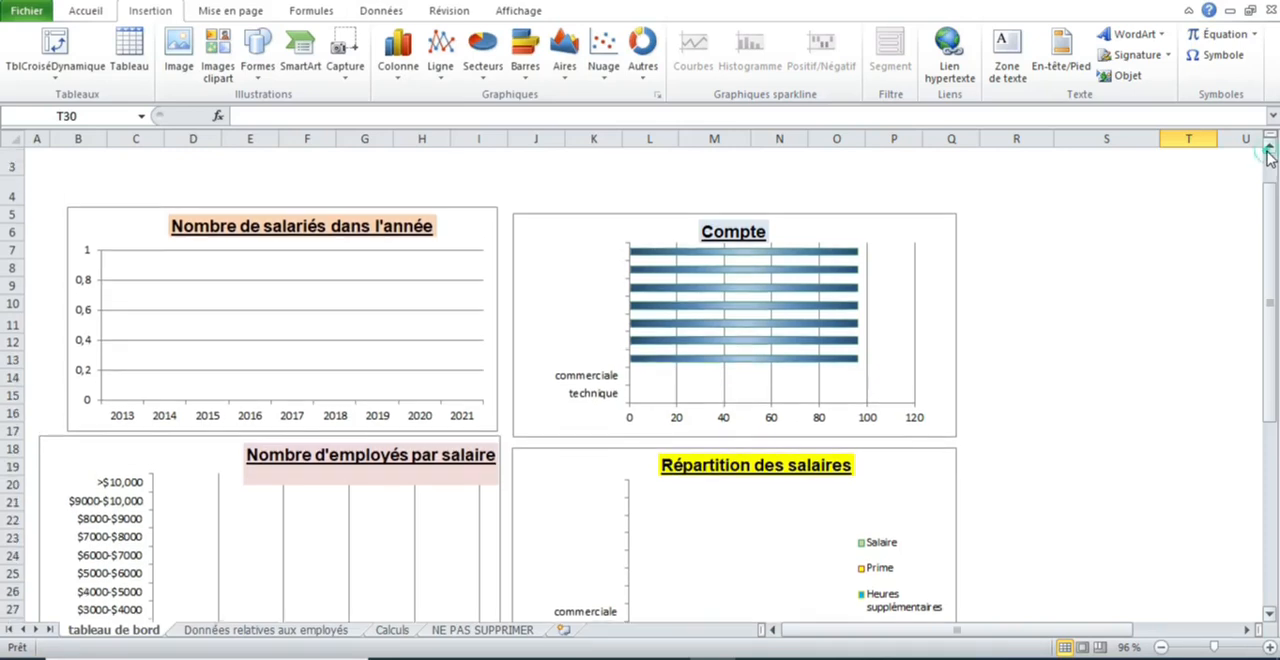
left_click(1268, 147)
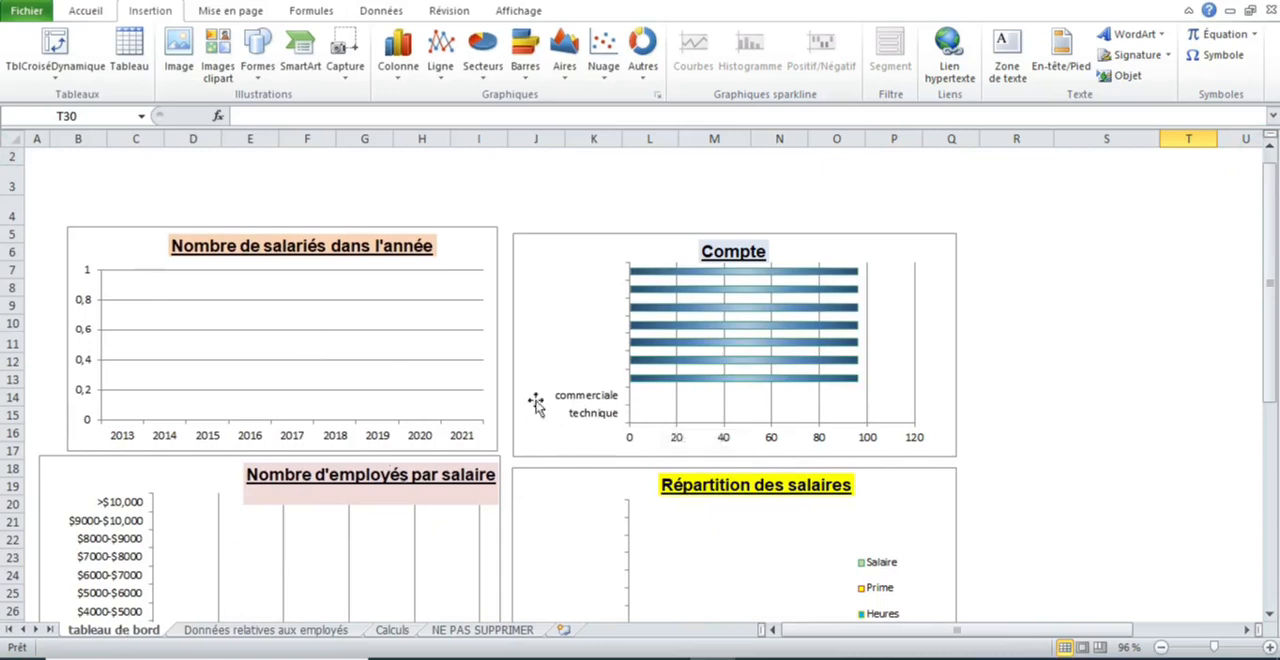
mouse_move(716, 363)
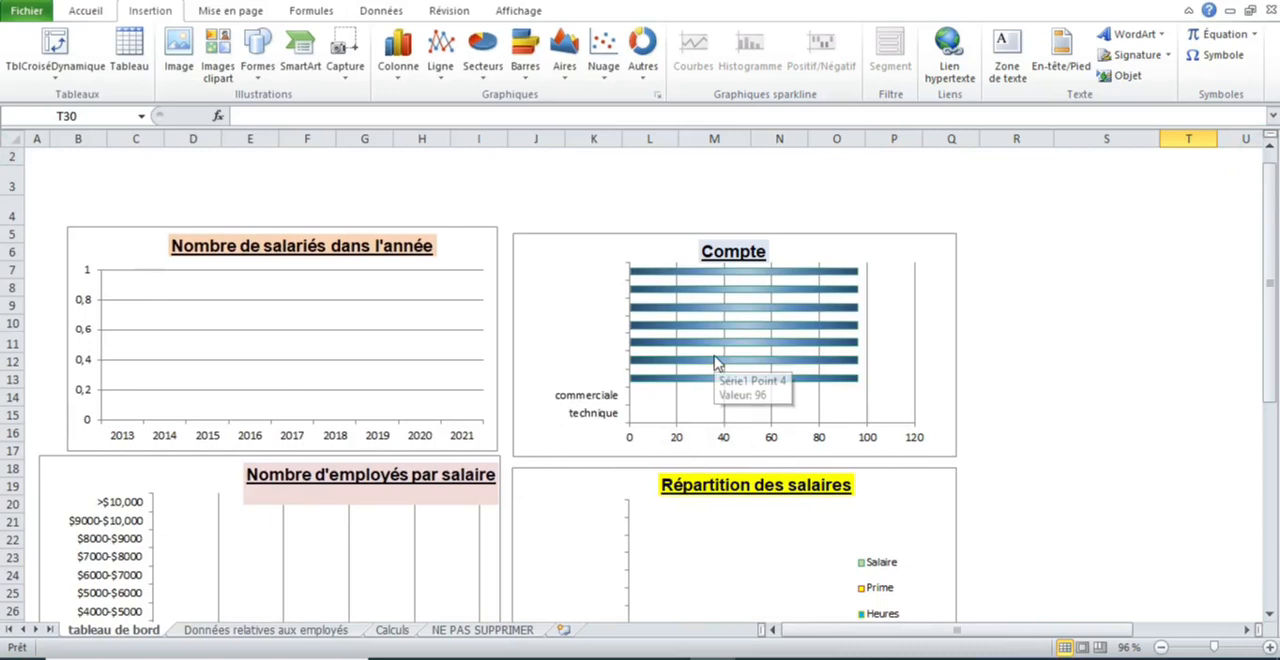
left_click_drag(1273, 208, 1276, 220)
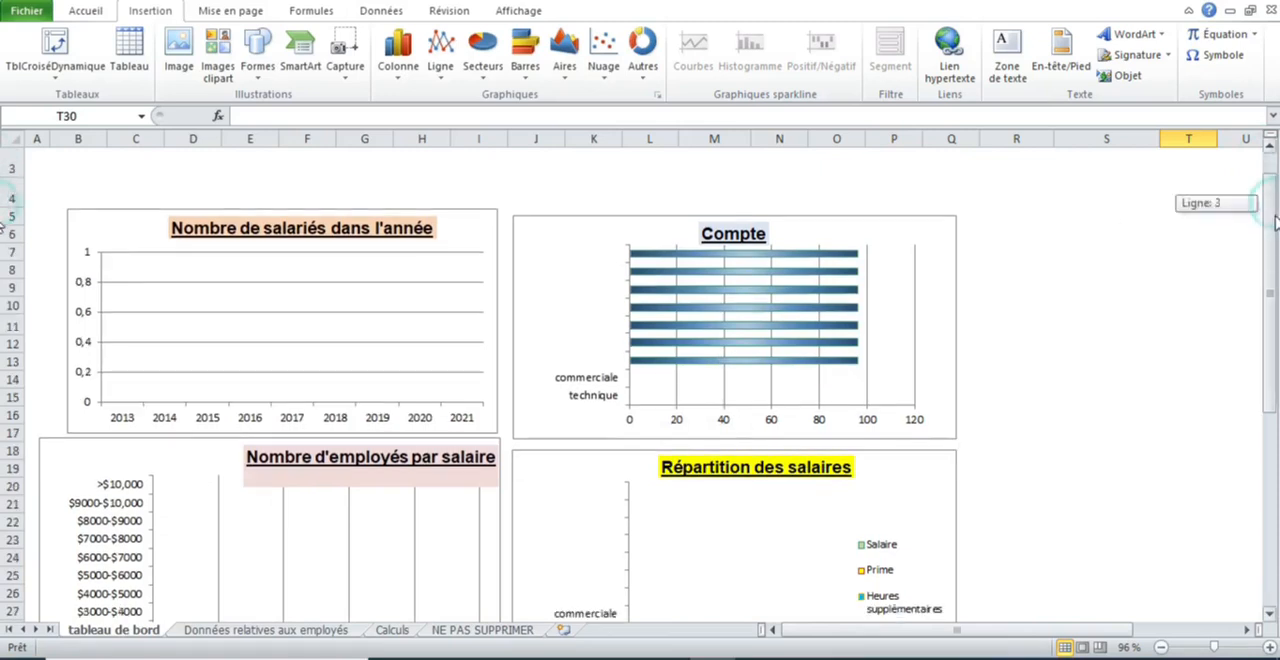
left_click(251, 635)
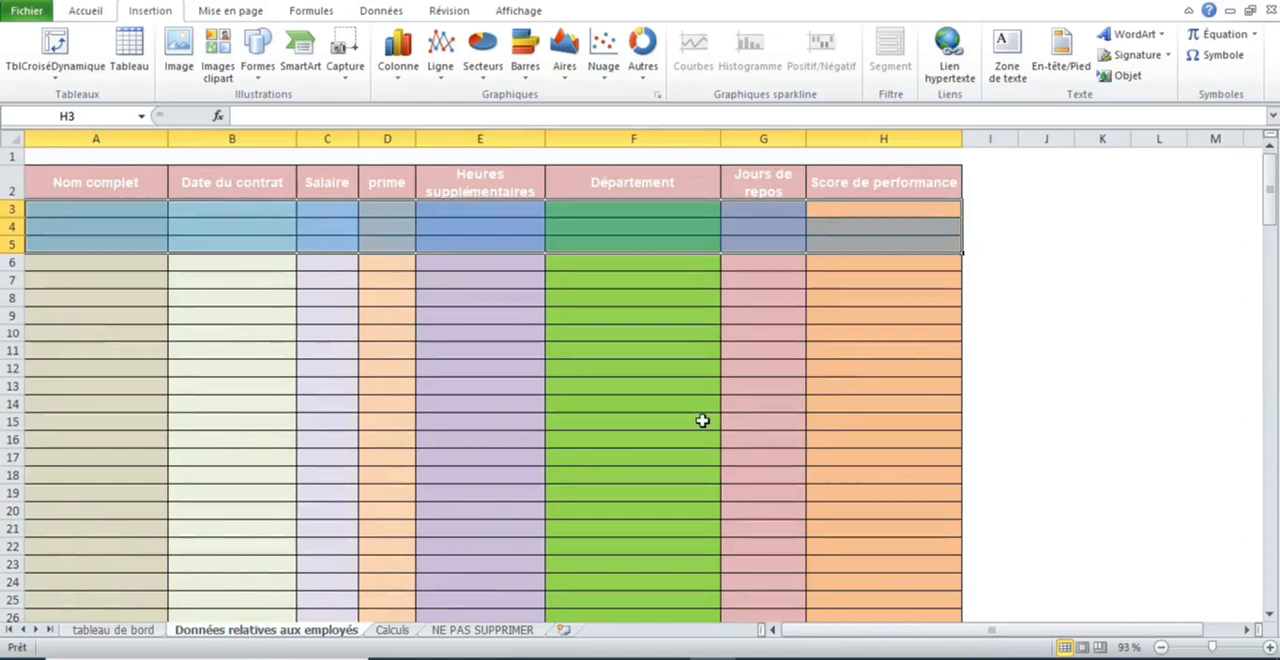
left_click(110, 635)
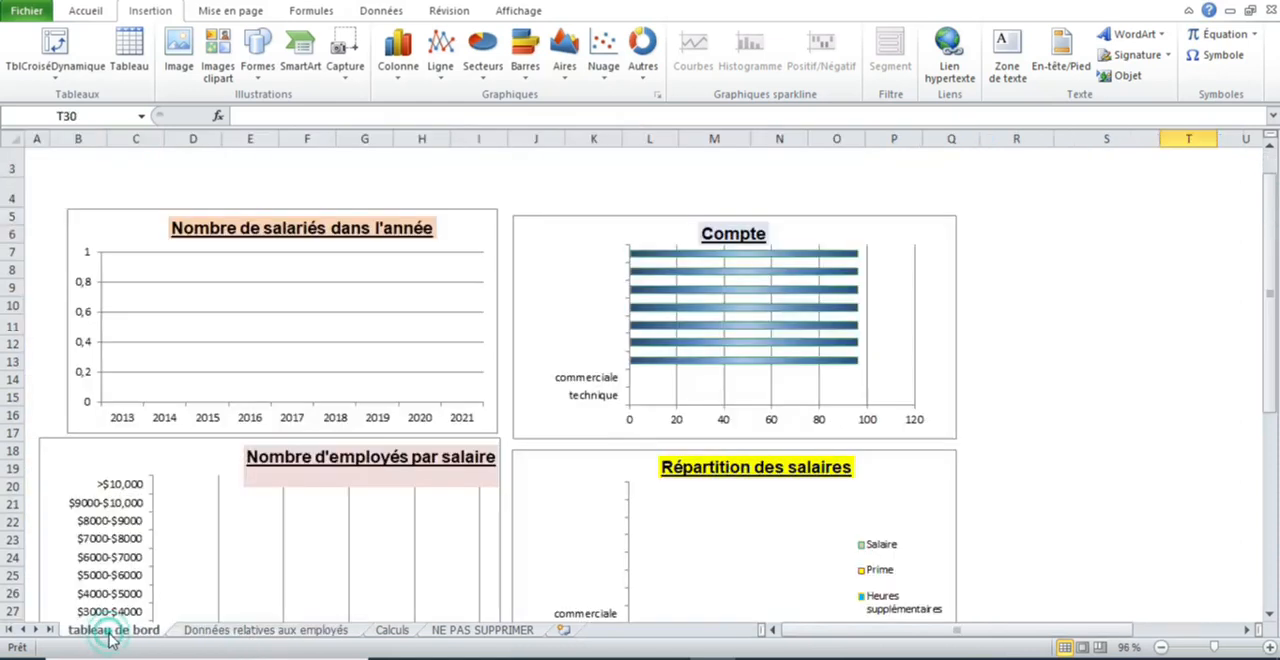
left_click(253, 640)
left_click(773, 243)
left_click_drag(863, 206, 85, 288)
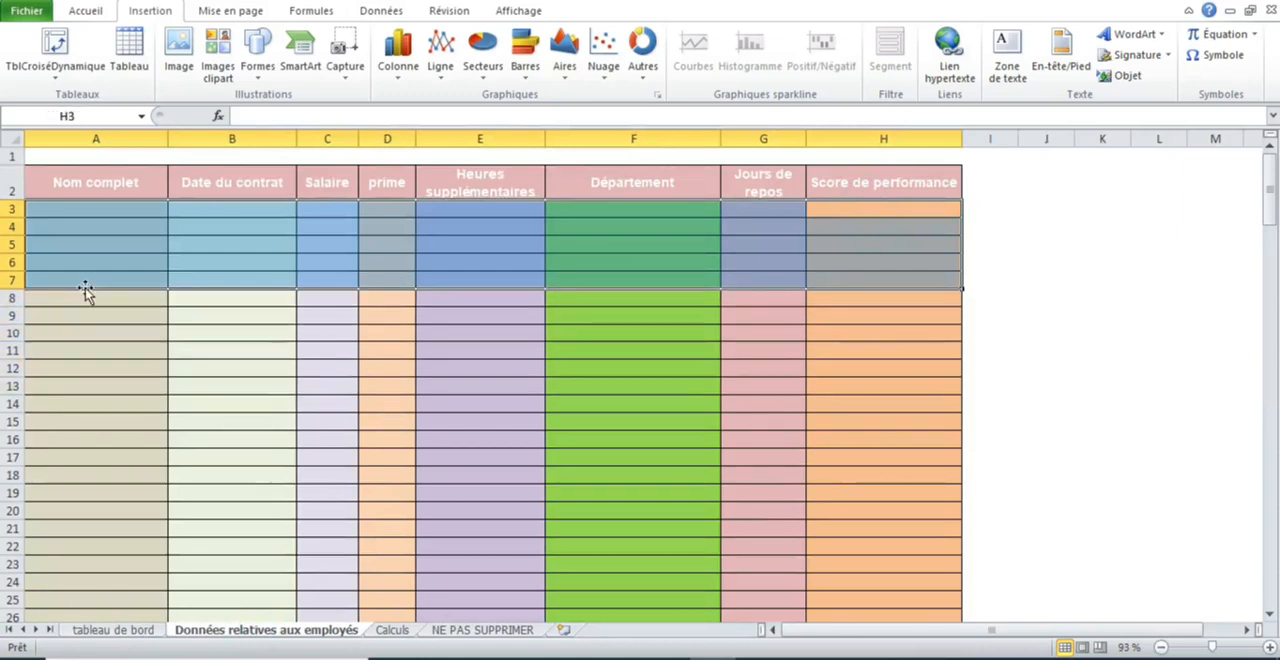
- Examine the yearly employee table and the salary scale table on the Calculs sheet
left_click(391, 630)
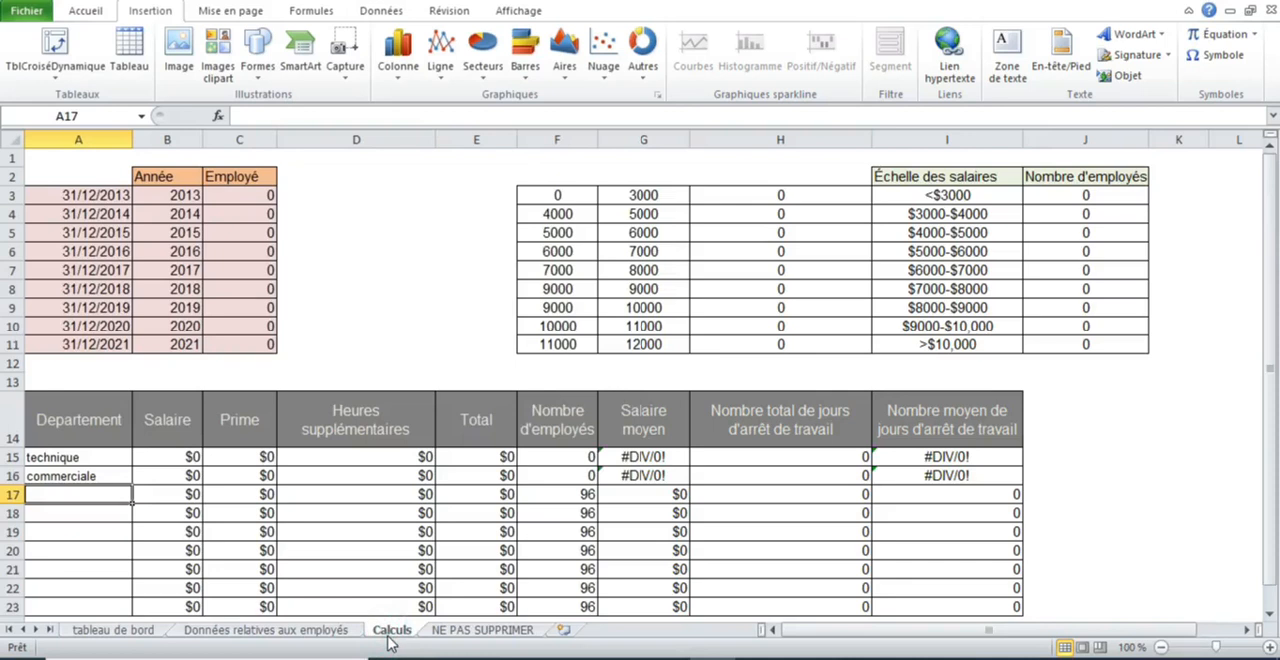
left_click(106, 630)
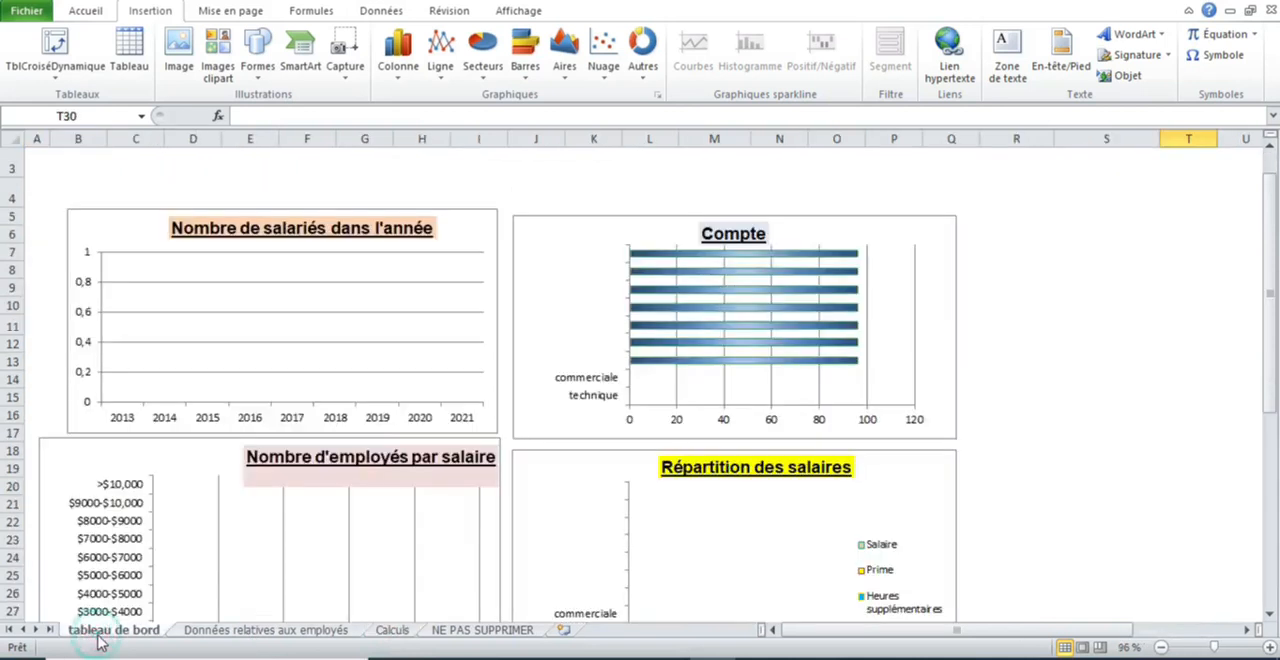
left_click(198, 632)
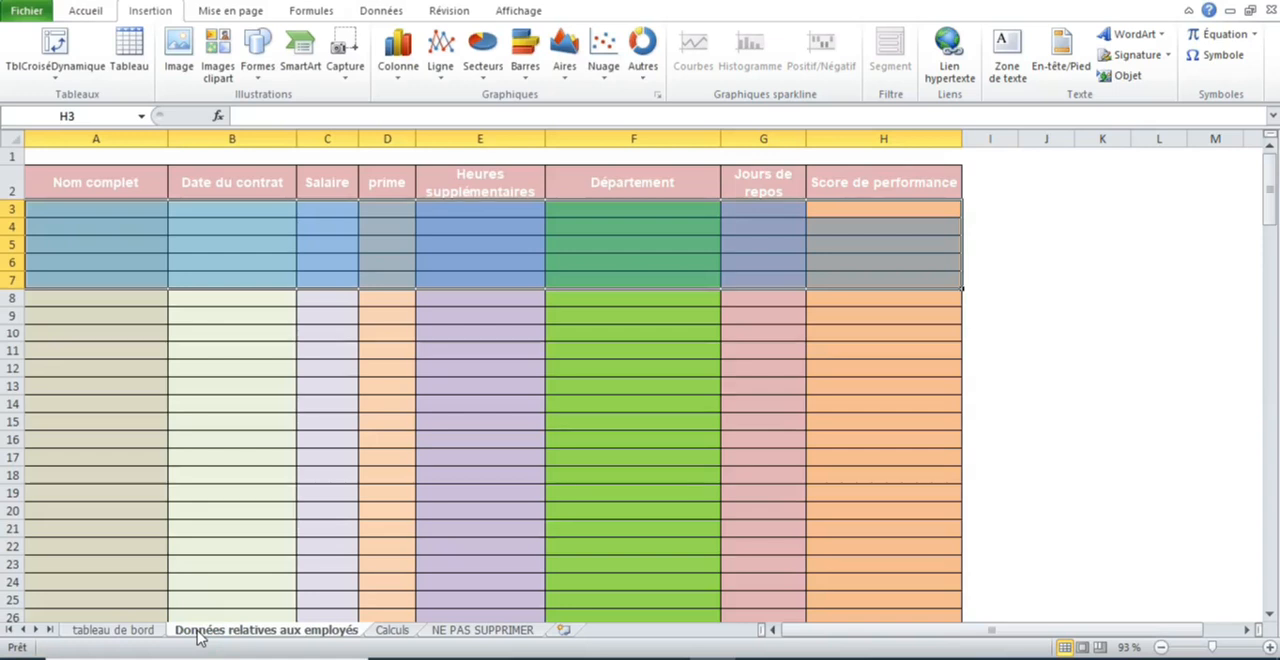
left_click(393, 636)
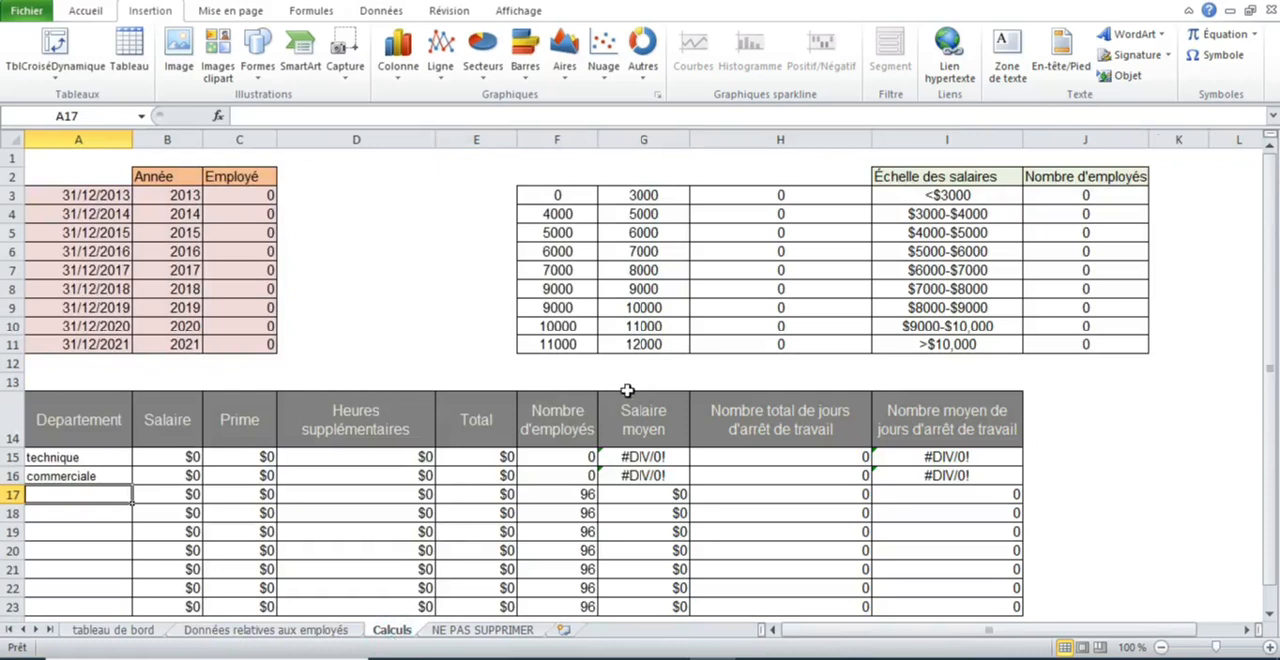
left_click_drag(90, 200, 223, 344)
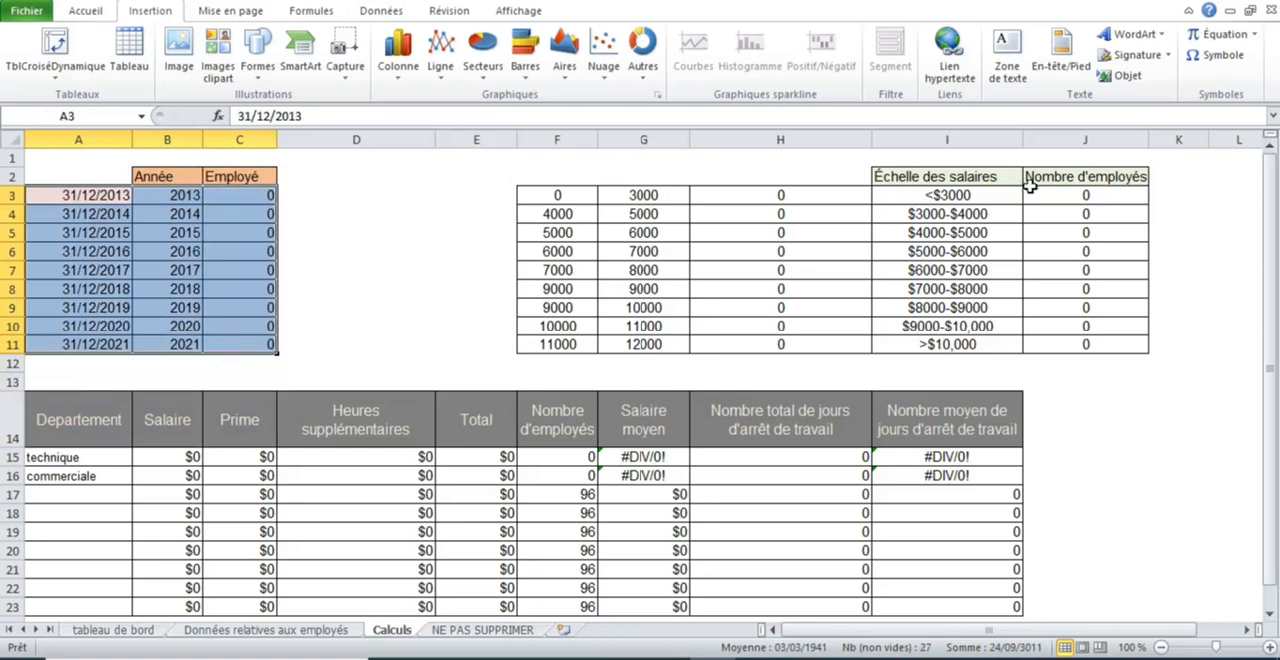
left_click_drag(1106, 196, 566, 344)
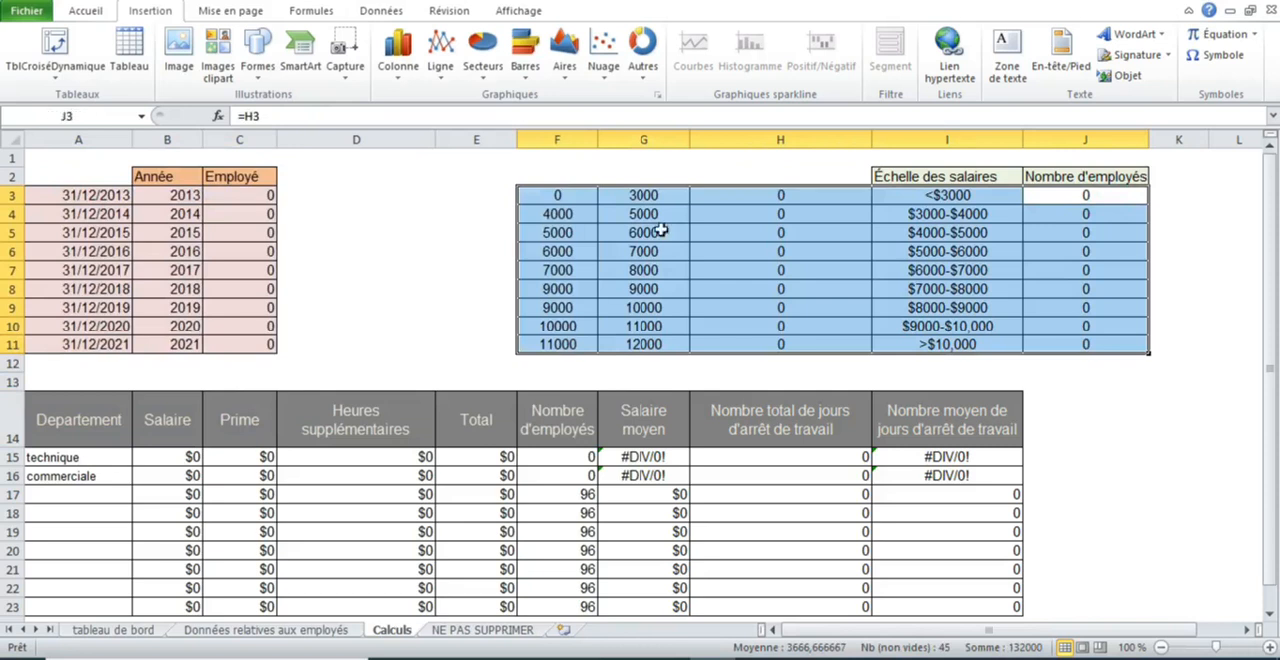
left_click(580, 203)
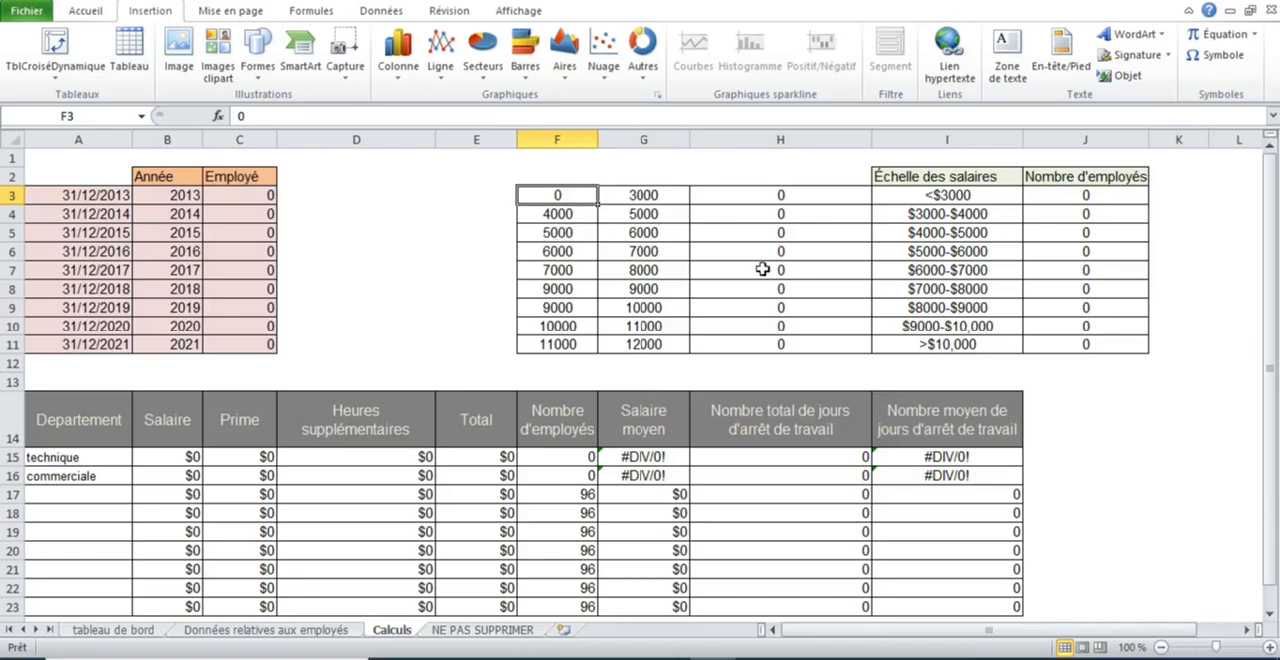
- Clear the department names technique and commerciale from cells A15 and A16 of the Calculs sheet
left_click_drag(1270, 238, 1270, 258)
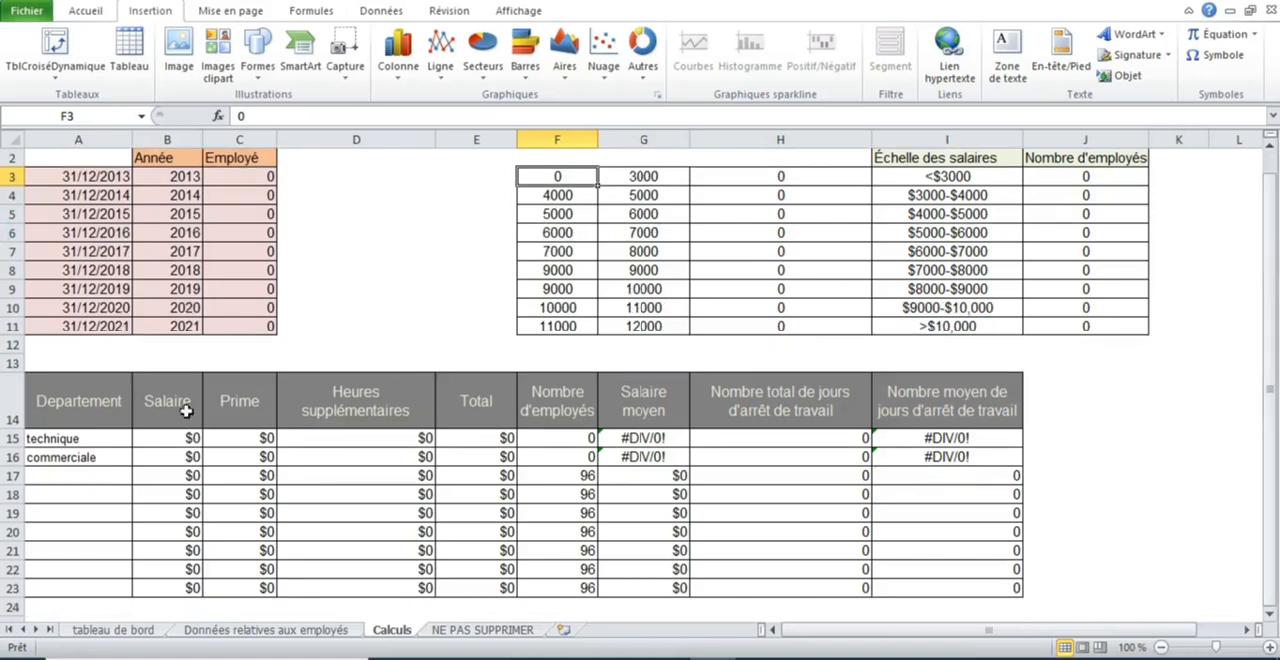
left_click(64, 437)
key("BackSpace")
key("Return")
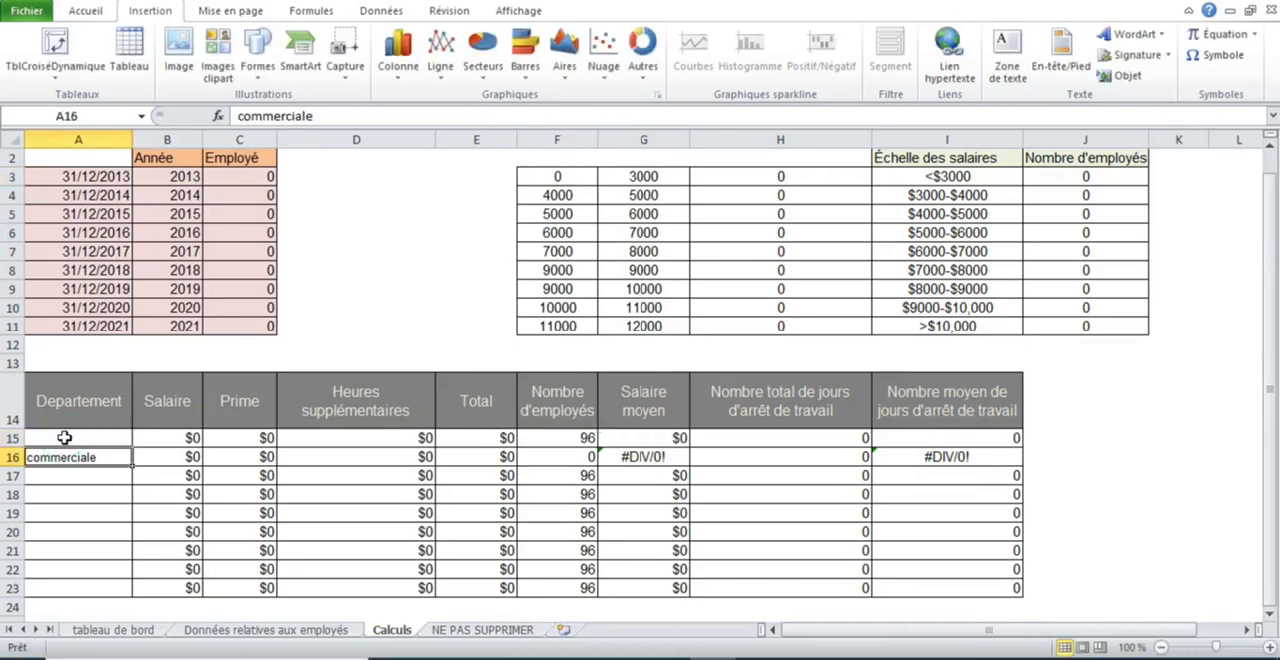
key("BackSpace")
key("Return")
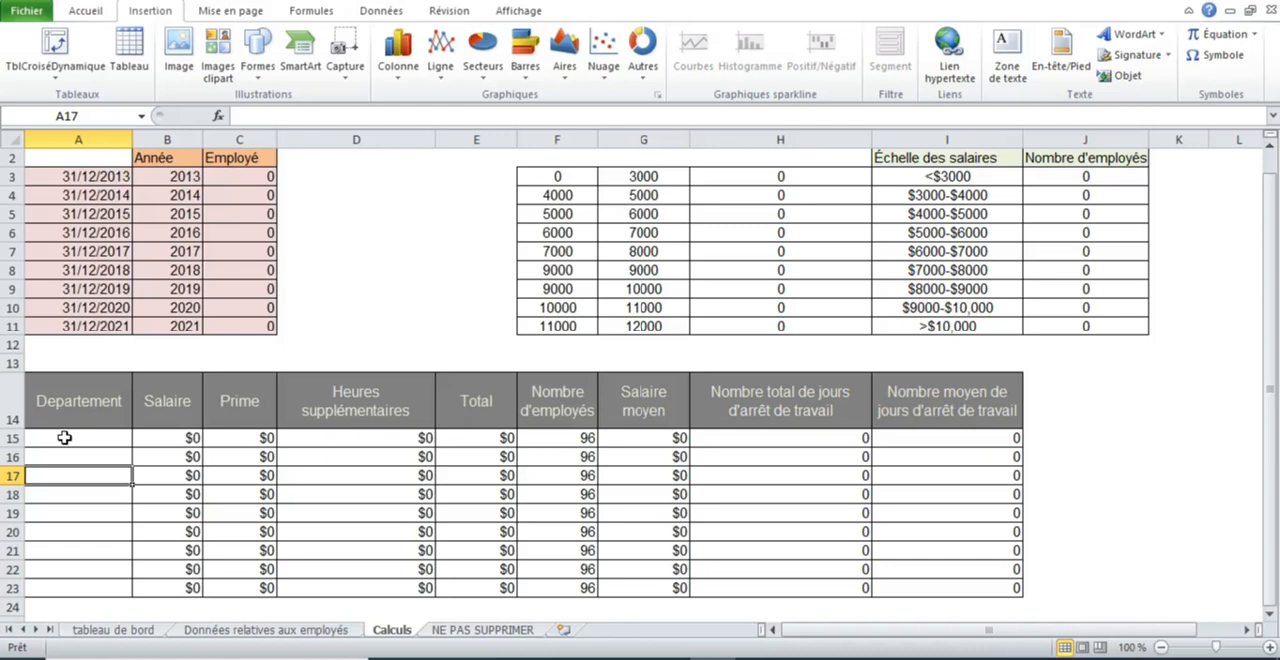
- Enter the first employee's full name in cell A3 of the Données relatives aux employés sheet
left_click(230, 630)
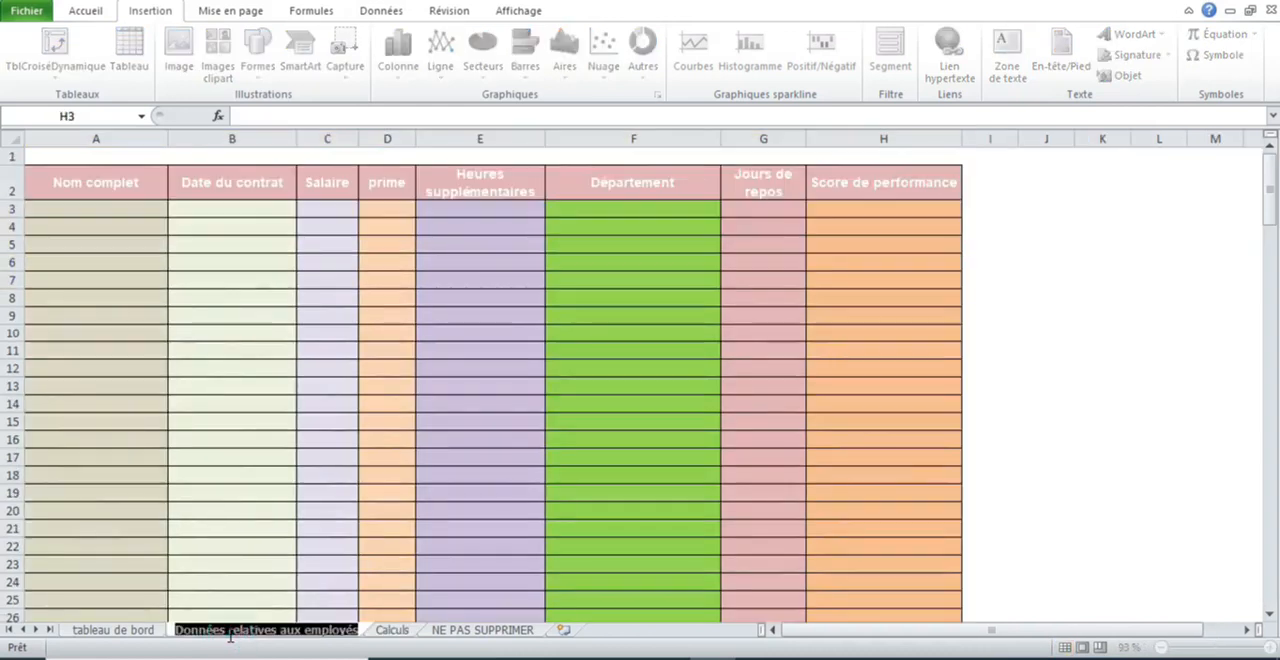
left_click(120, 215)
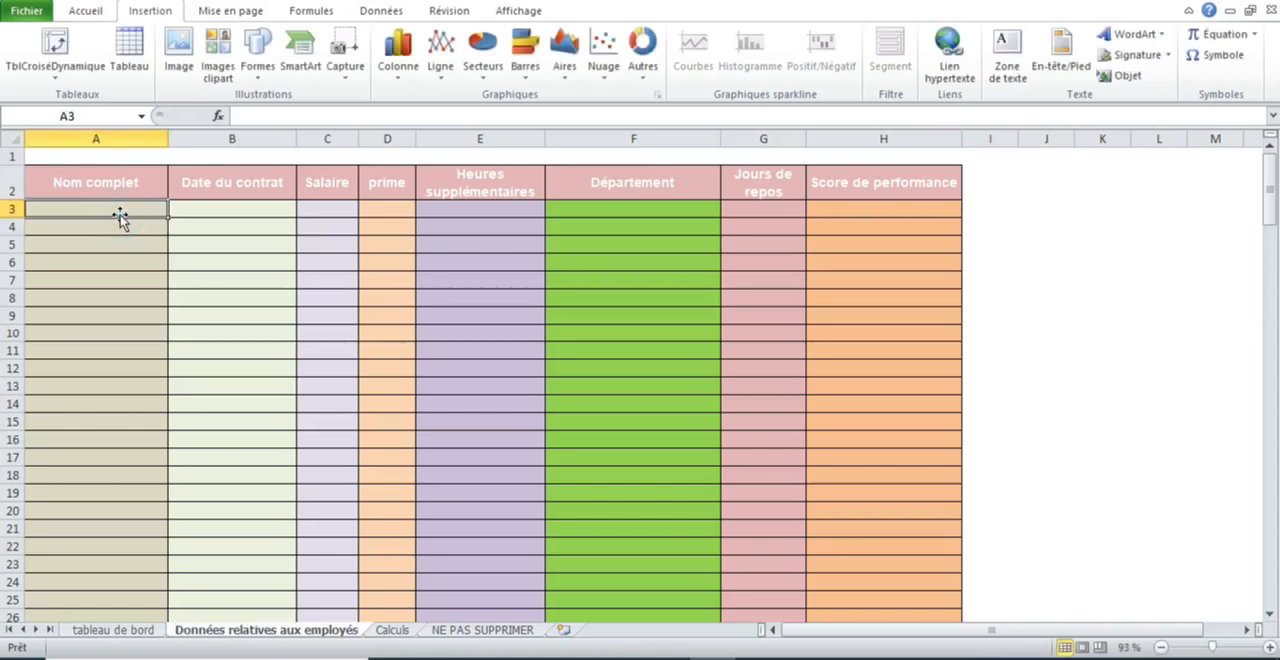
key("Tab")
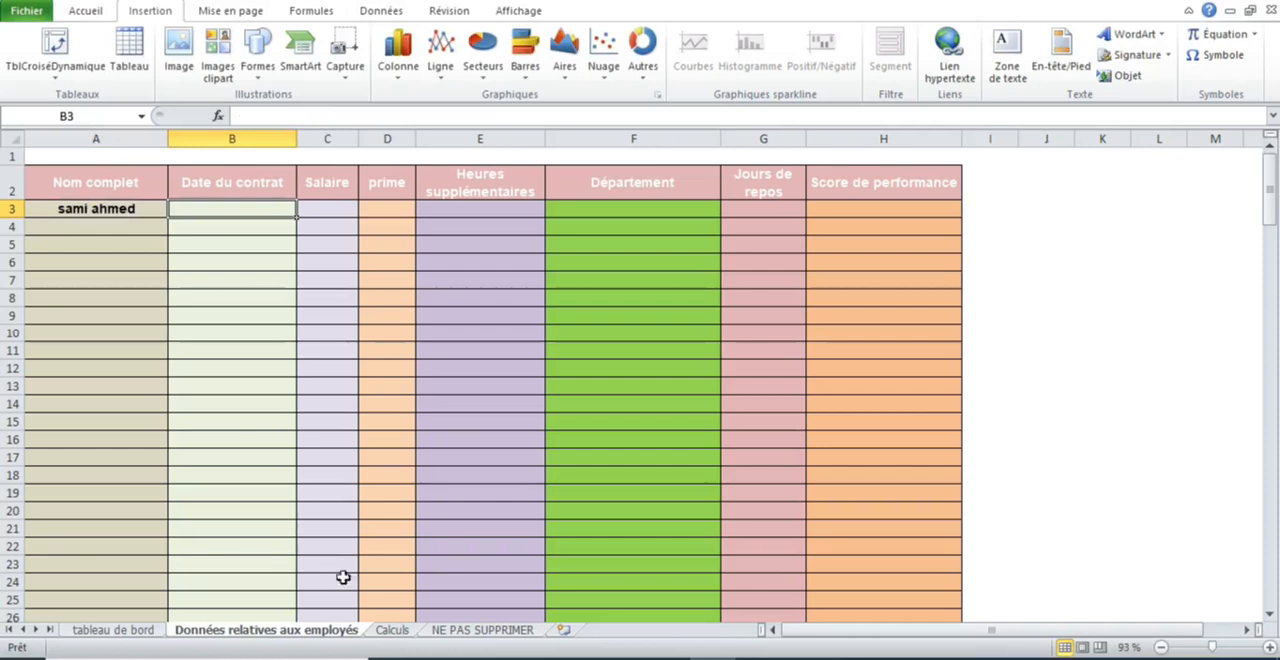
- Check the Calculs and tableau de bord sheets, then enter 01/06/2015 as the first employee's contract date in B3
left_click(391, 630)
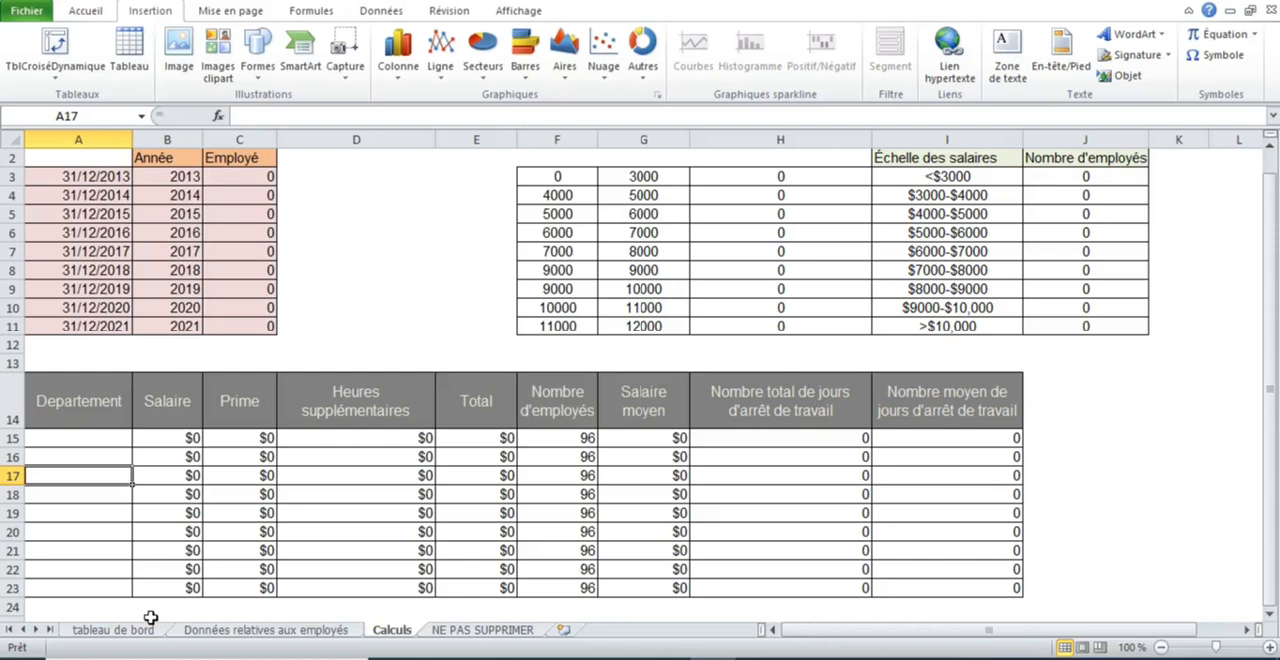
left_click(114, 629)
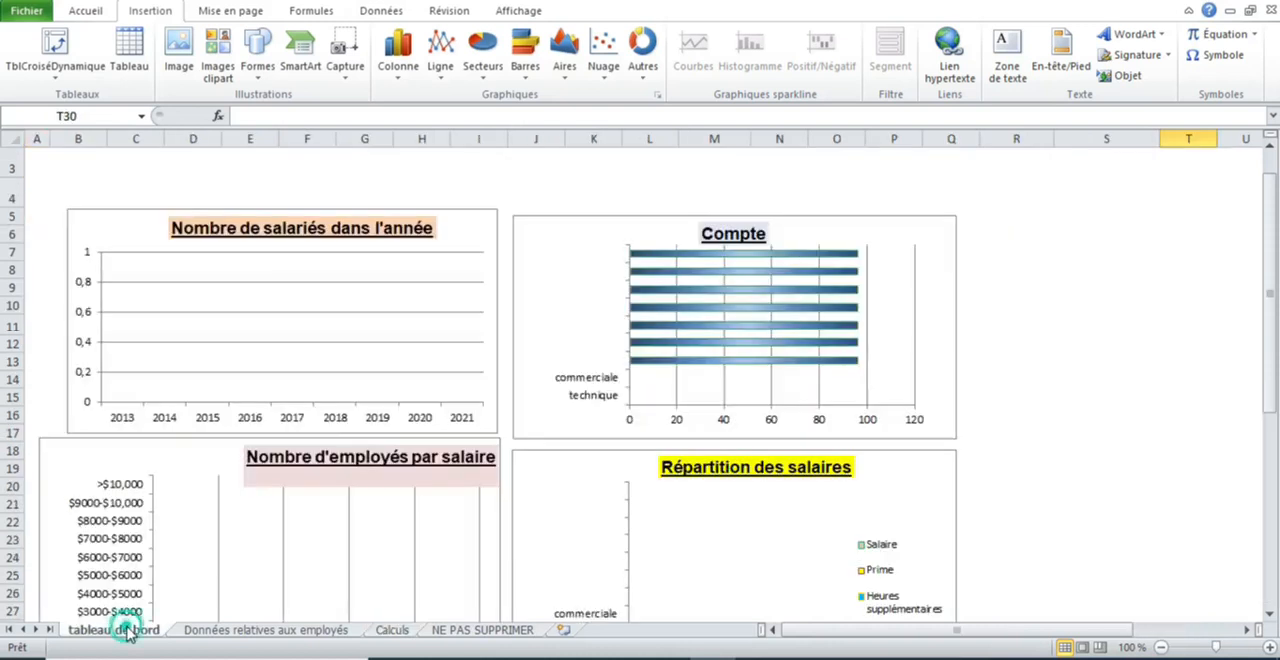
left_click(248, 630)
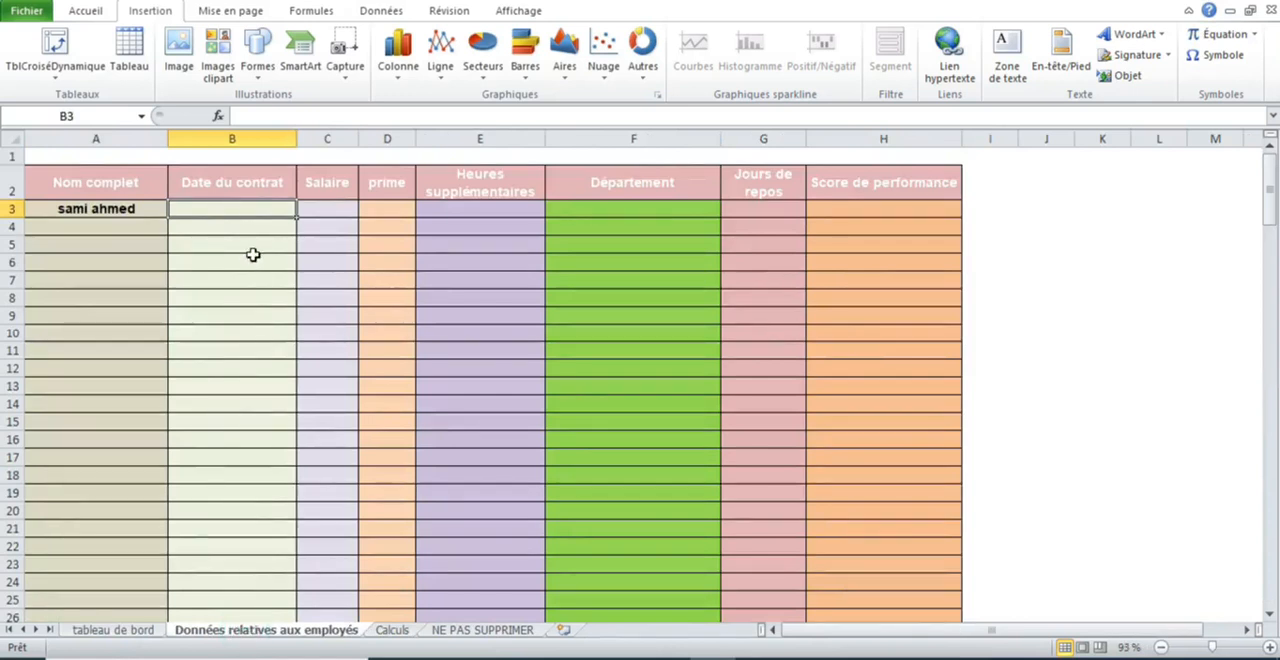
type("01/06/2015")
key("Tab")
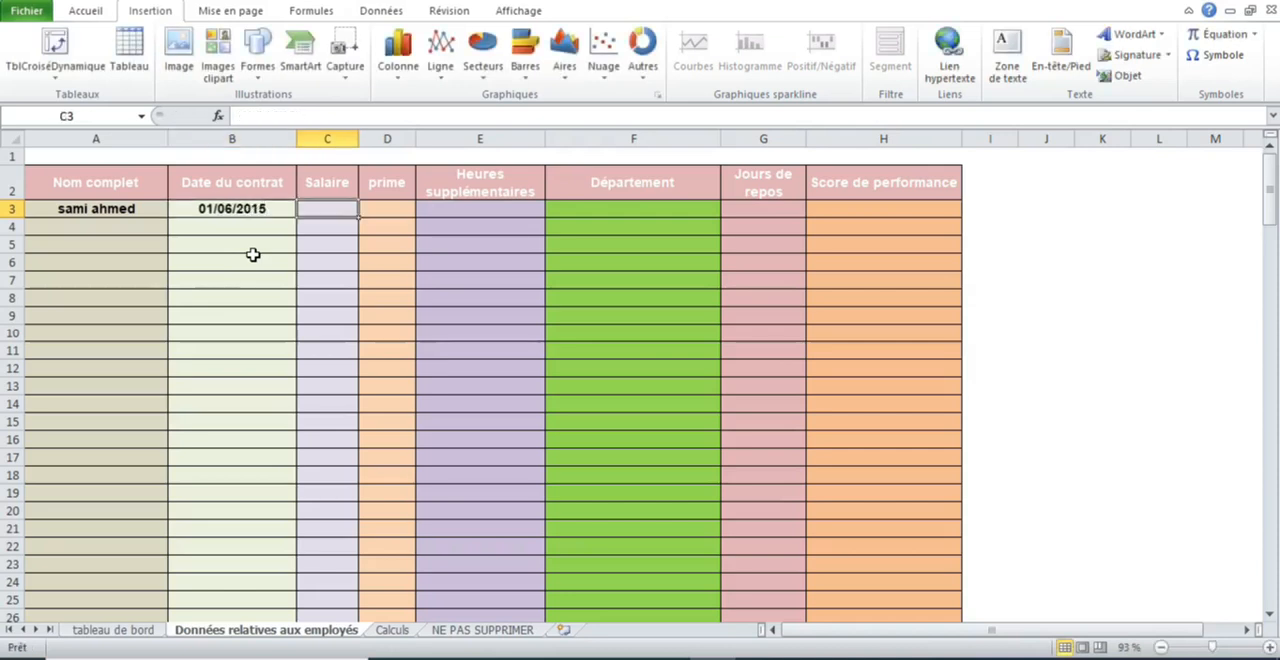
- Fill in the first employee's pay with salary 4500, prime 800 and overtime 300 in row 3
type("4500")
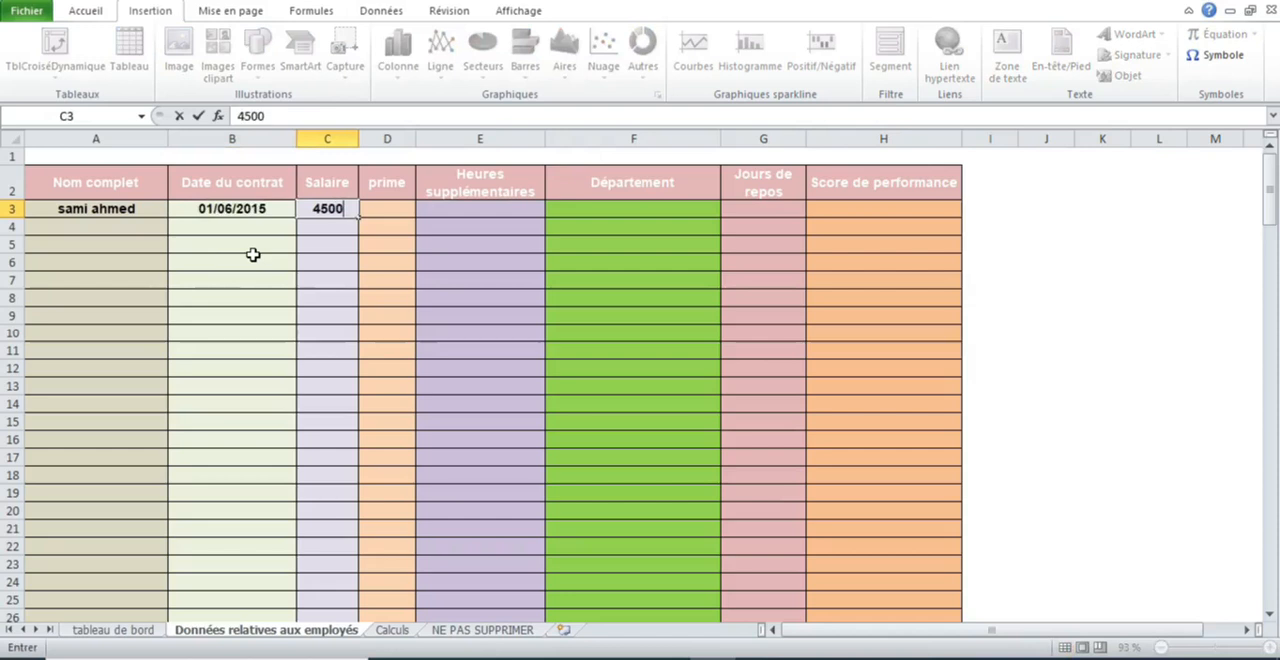
key("Tab")
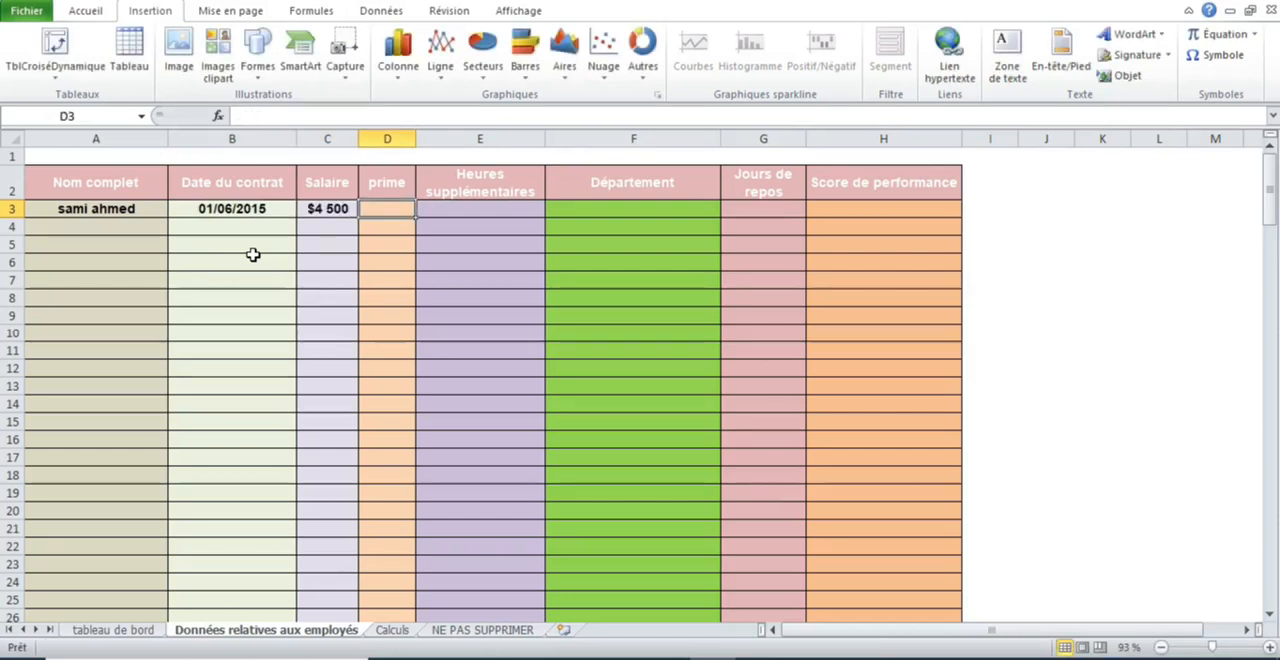
type("800")
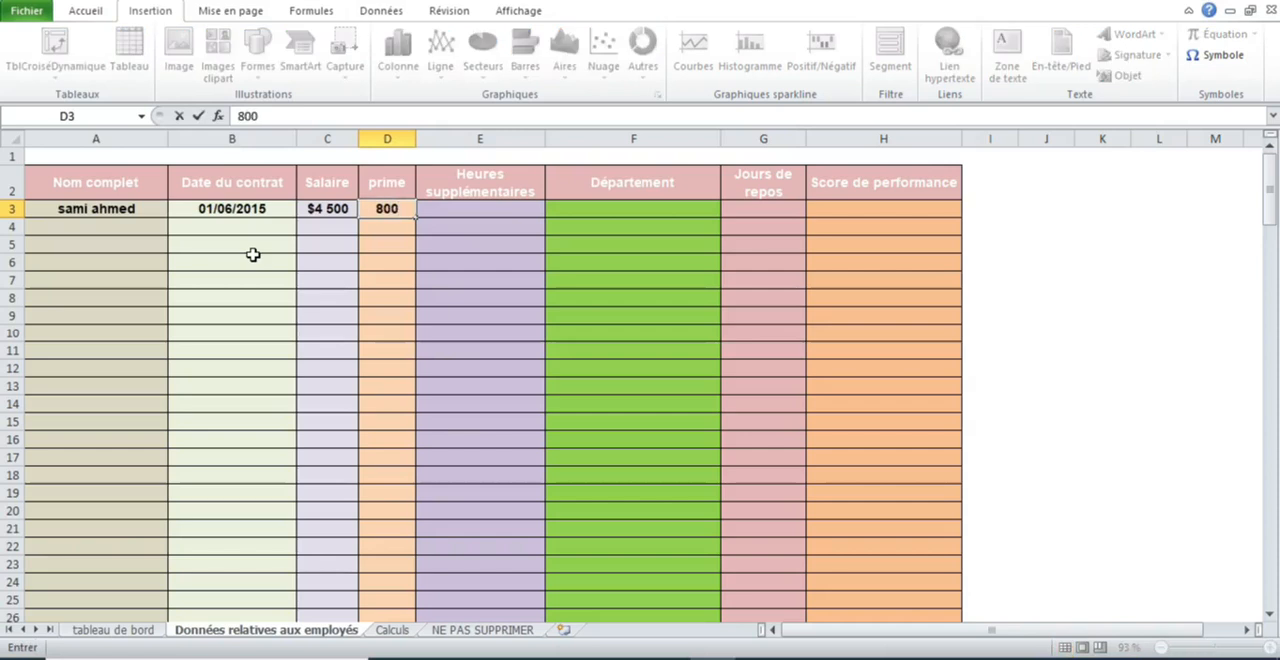
key("Tab")
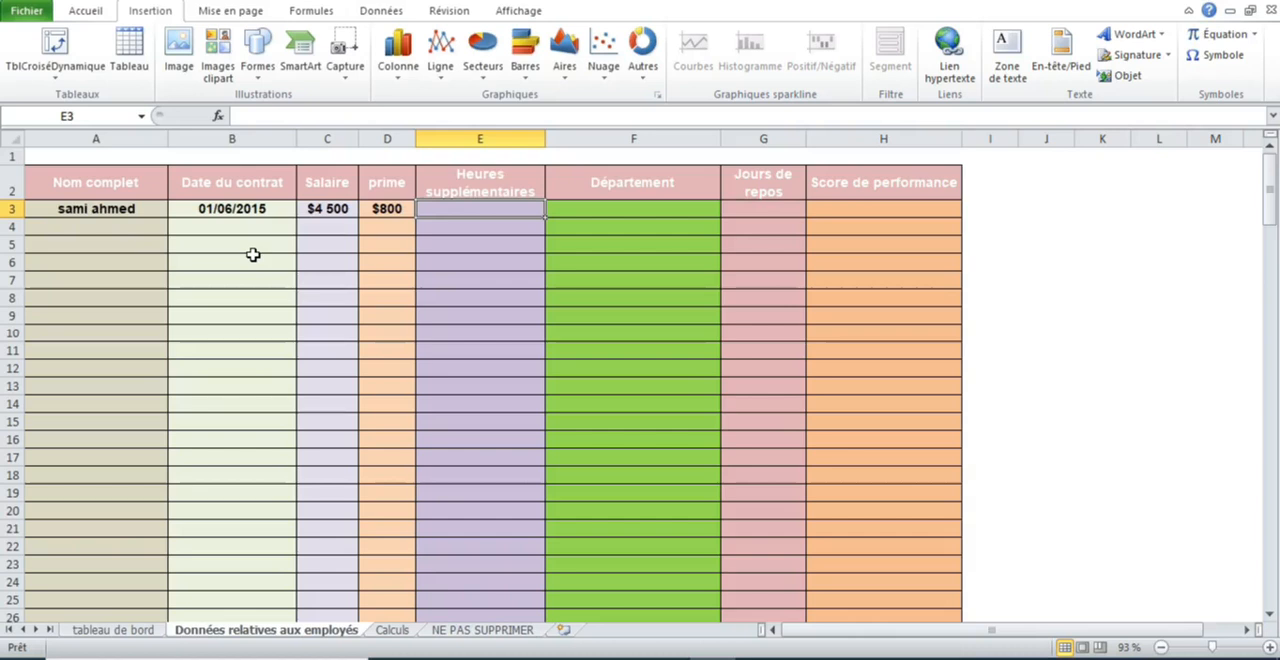
type("300")
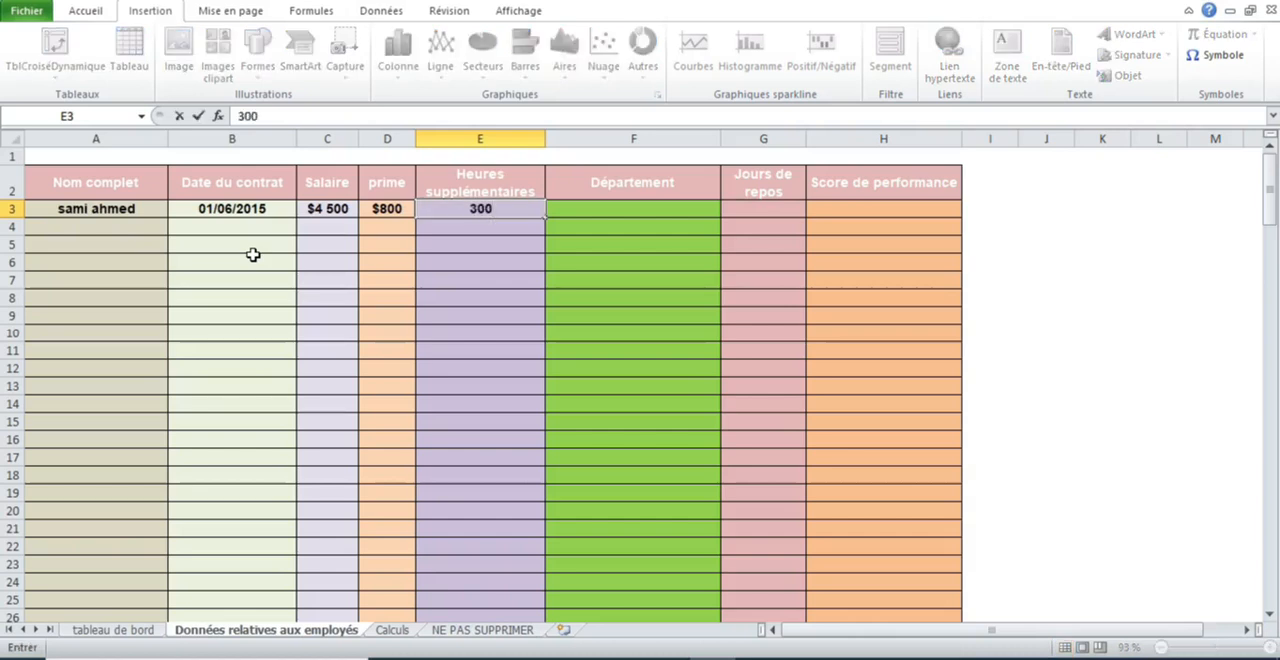
key("Tab")
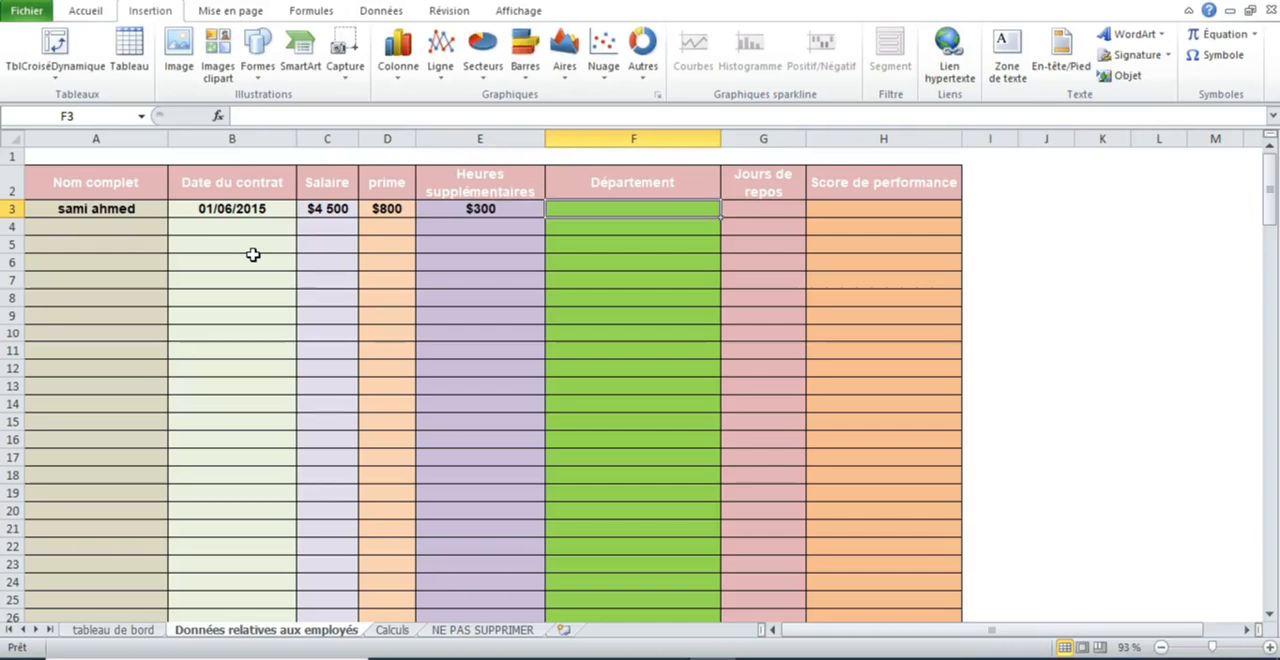
- Set the first employee's department to comptabilité, leaving the rest days cell empty
type("comptabilité")
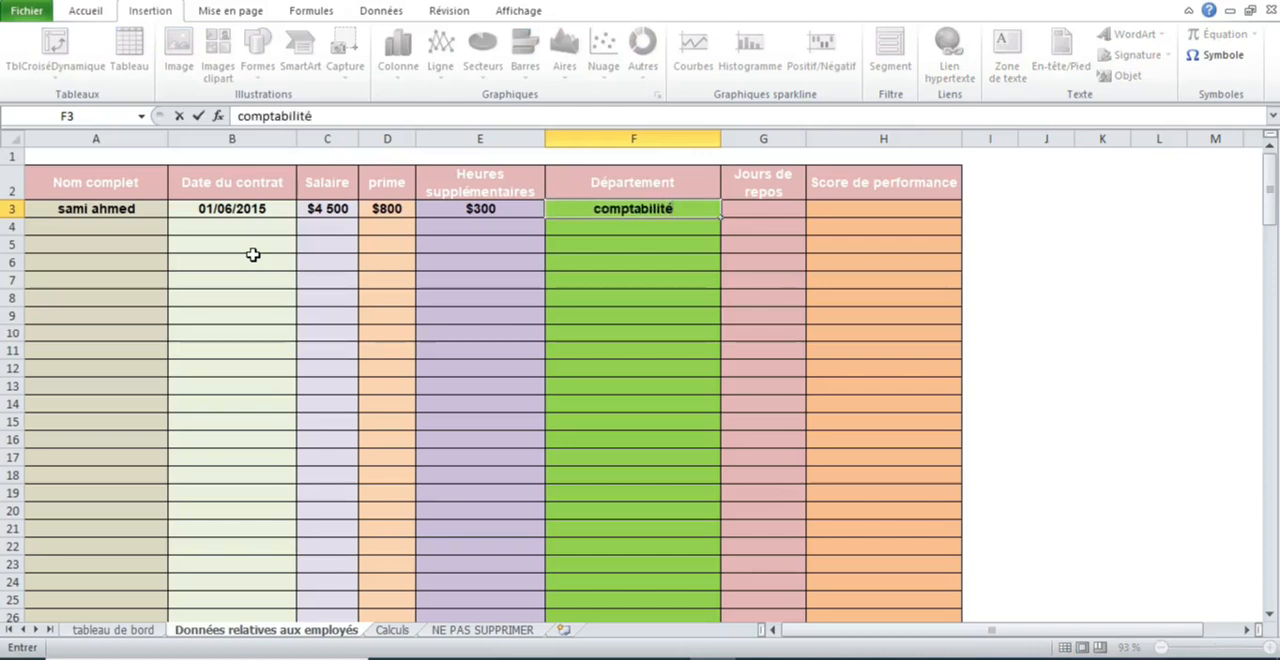
key("Tab")
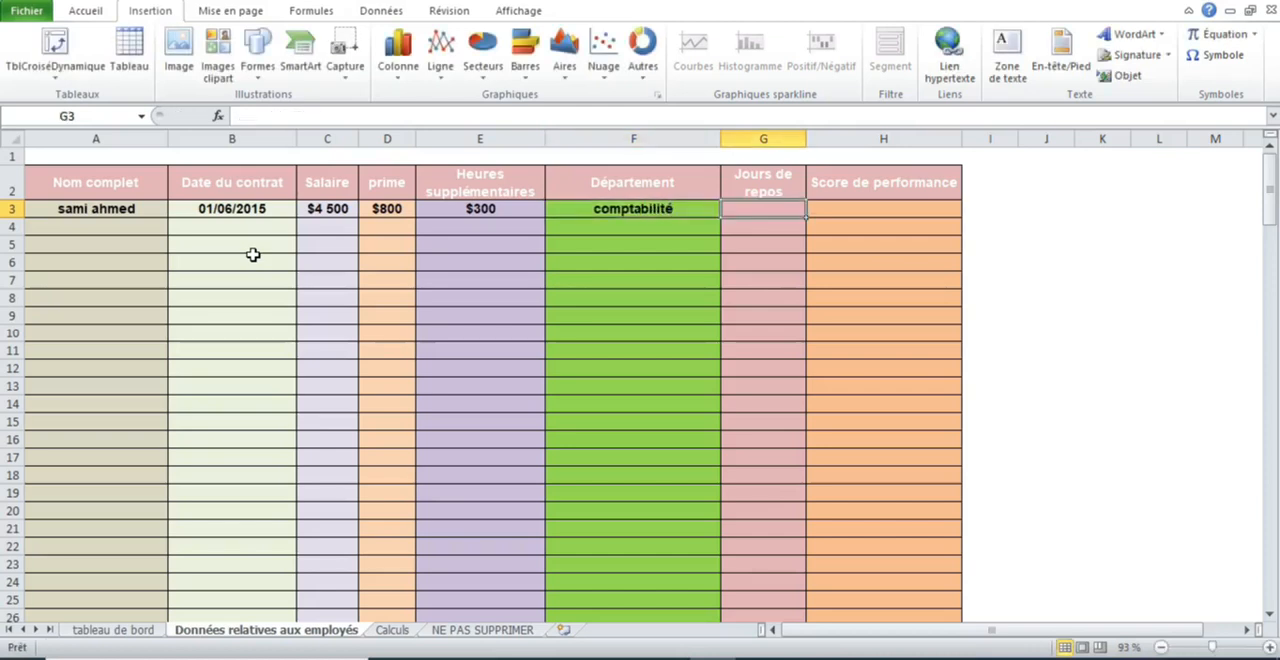
key("Tab")
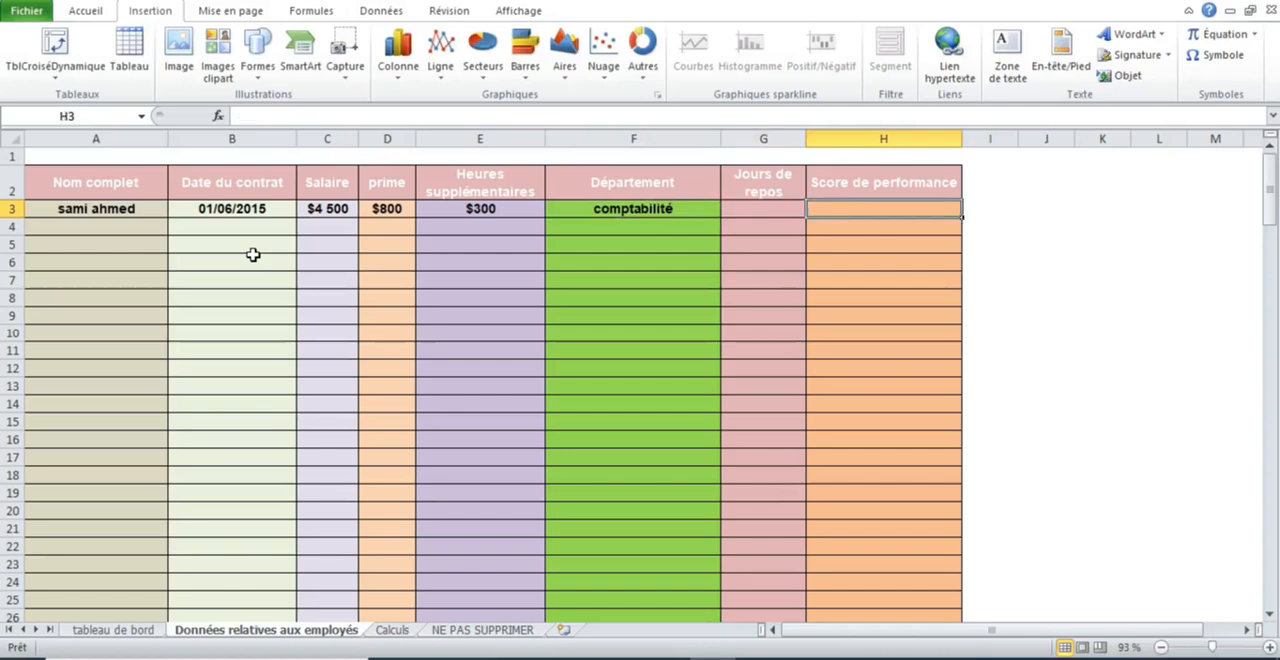
key("Down")
key("Left")
key("Left")
key("Left")
key("Left")
key("Left")
key("Left")
key("Left")
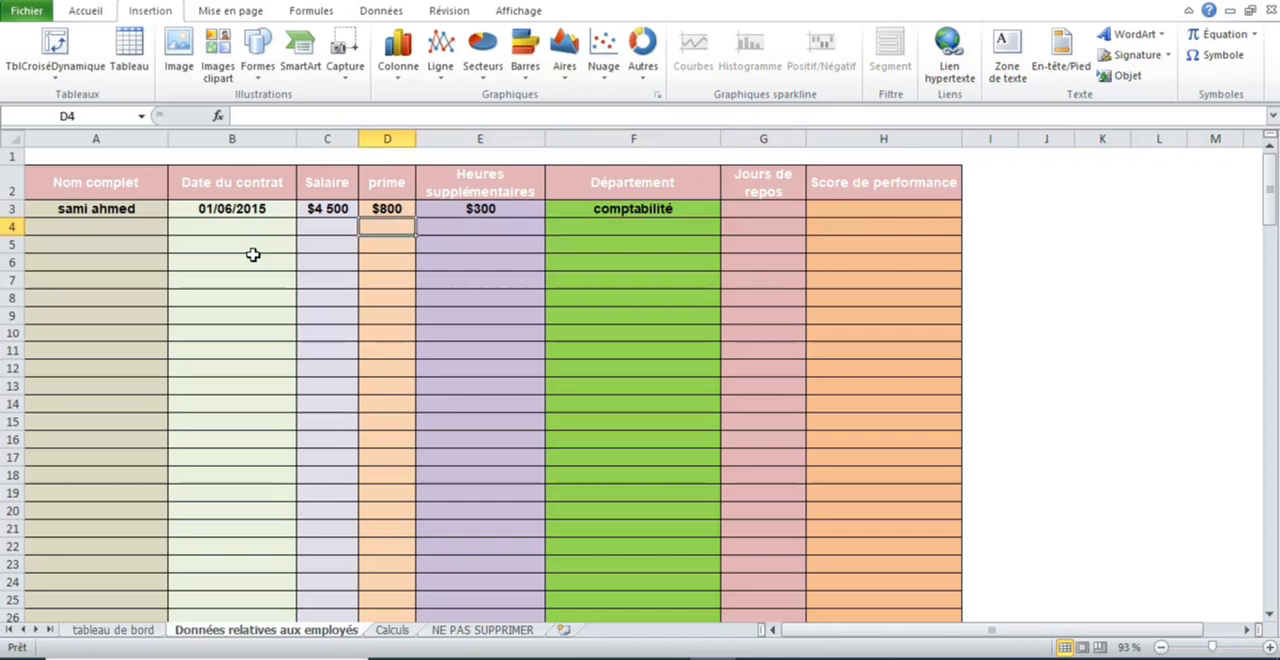
key("Right")
key("Right")
key("Right")
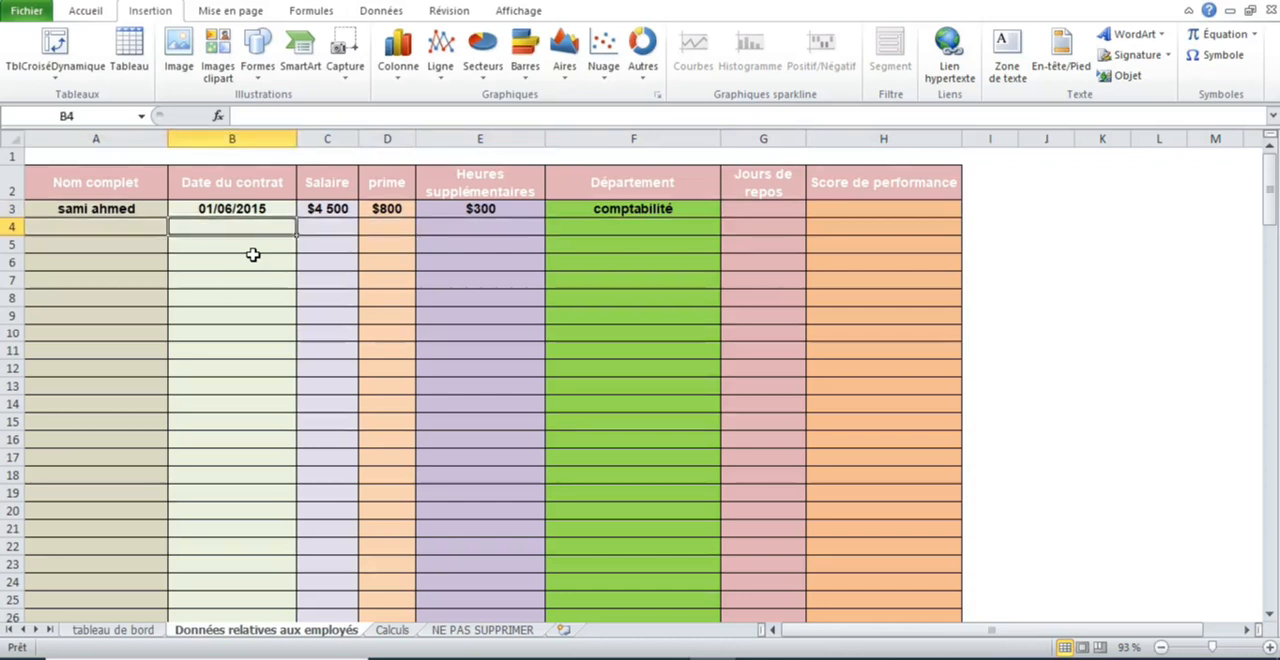
left_click_drag(770, 138, 880, 138)
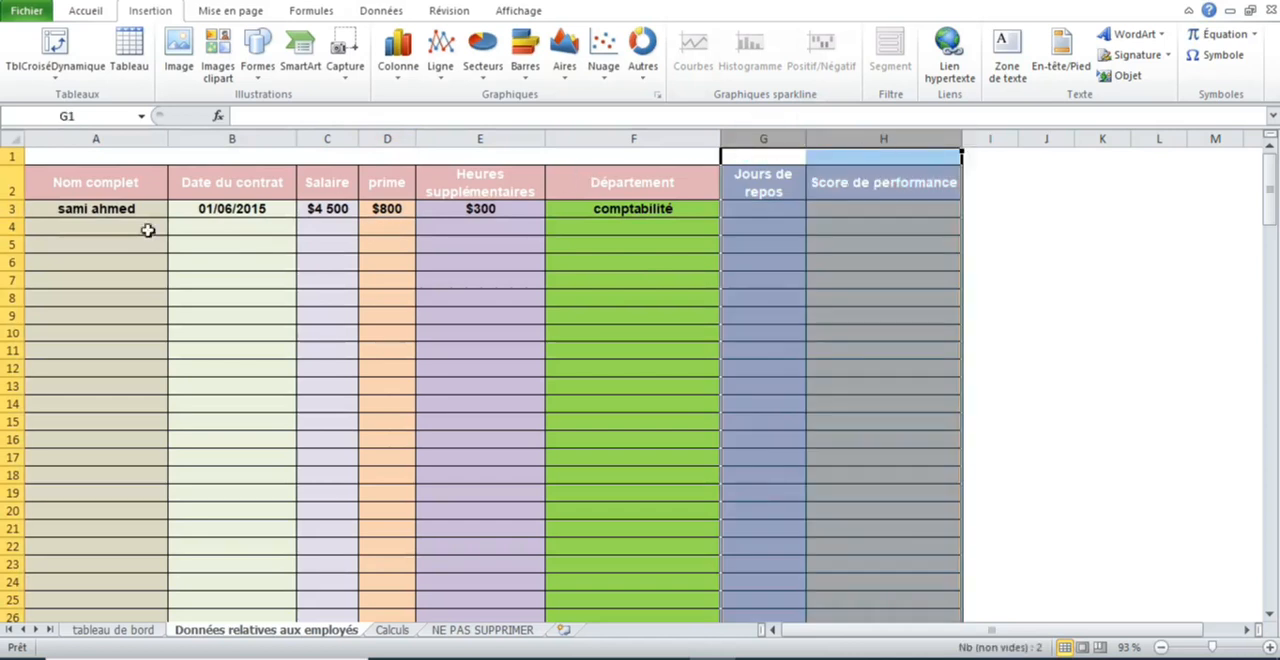
- Enter the second employee's full name in cell A4 of the Données relatives aux employés sheet
left_click(116, 230)
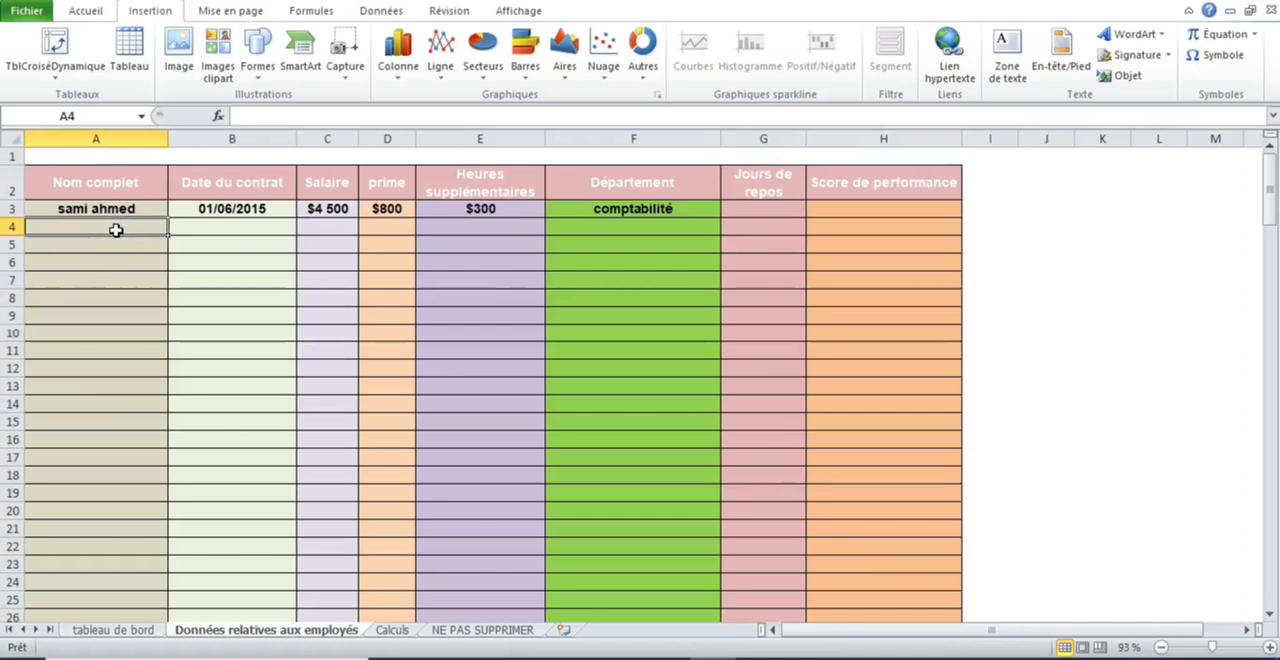
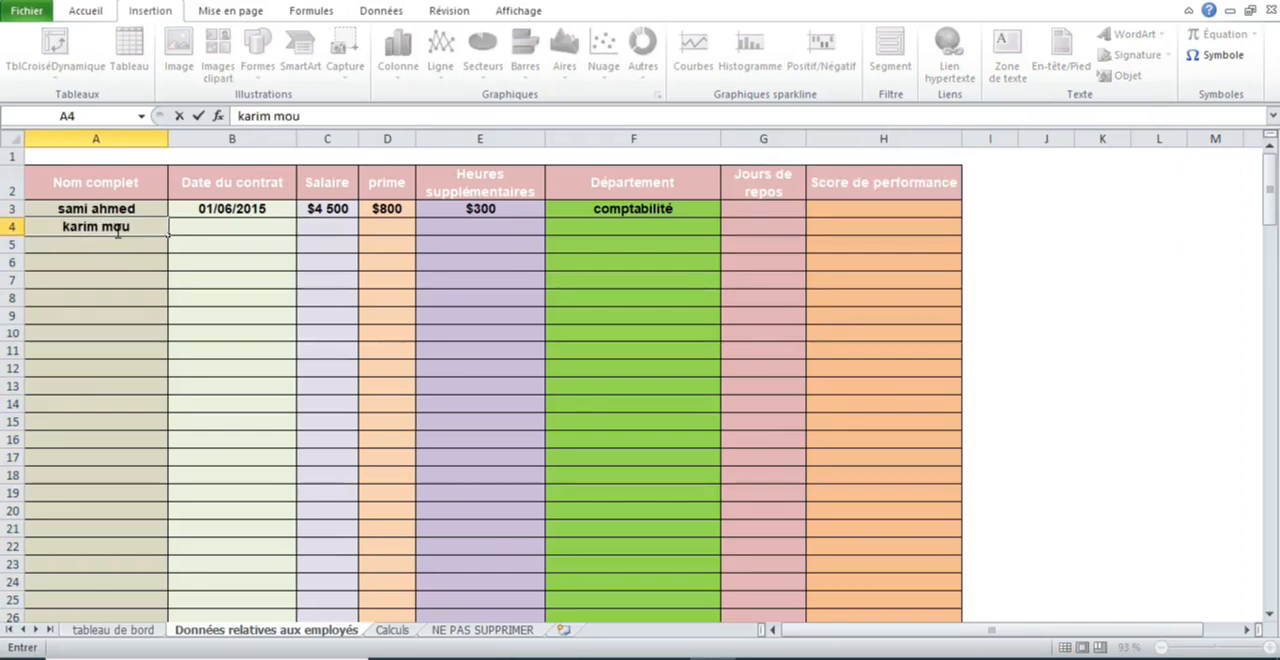
- Set the second employee's contract date to 30/06/2017 in B4
left_click(198, 227)
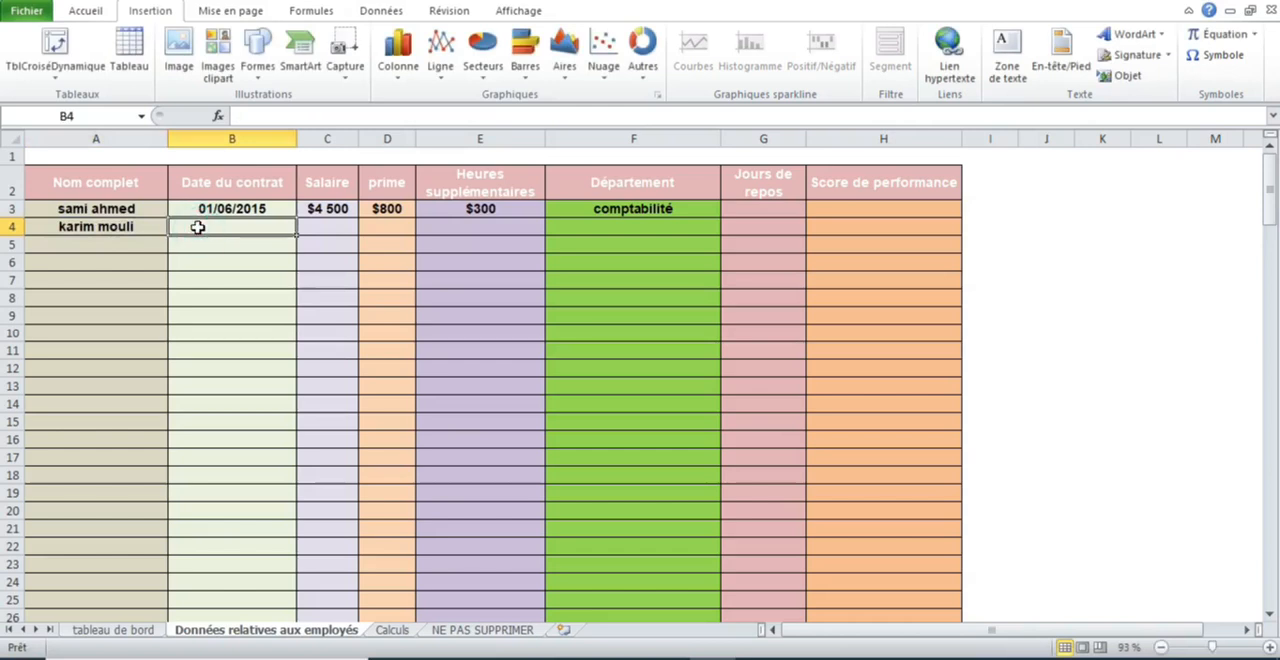
type("30/")
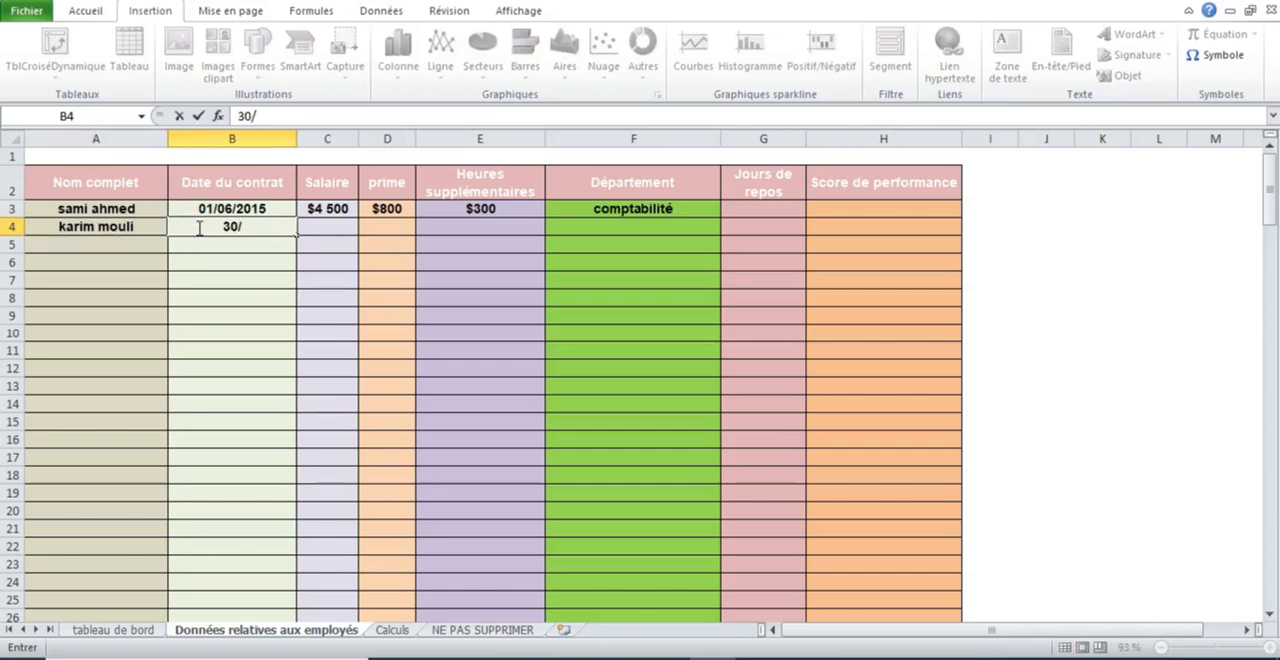
type("6")
key("BackSpace")
type("06/2017")
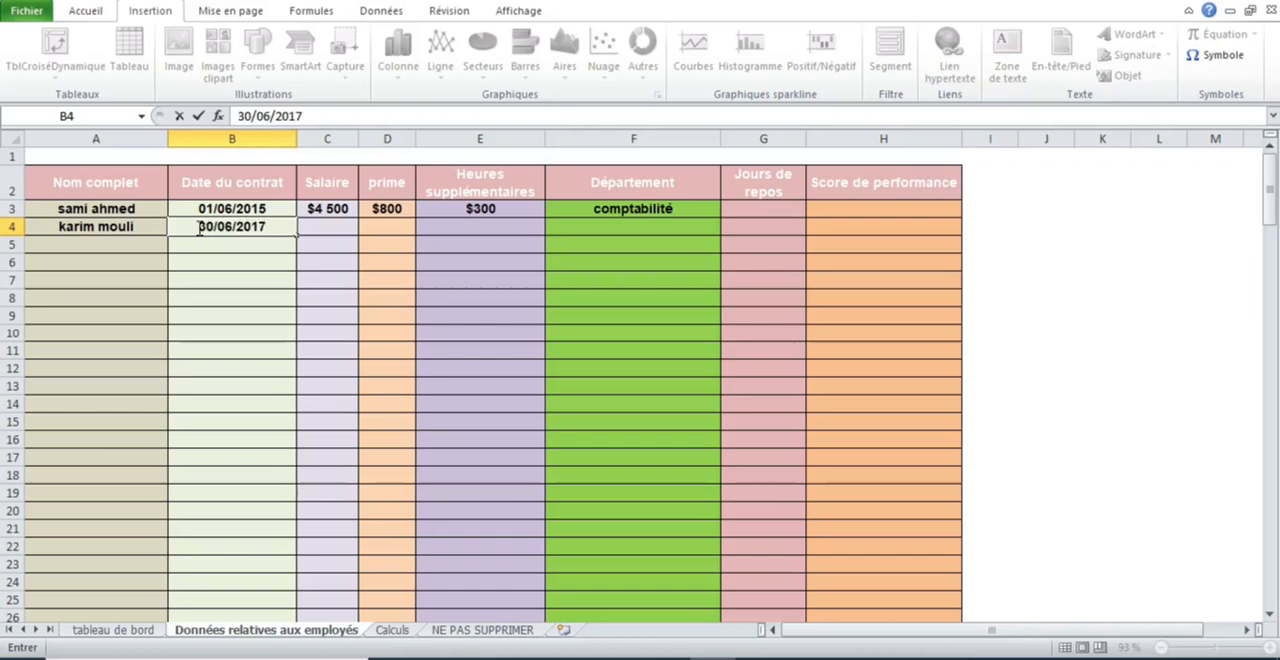
key("Tab")
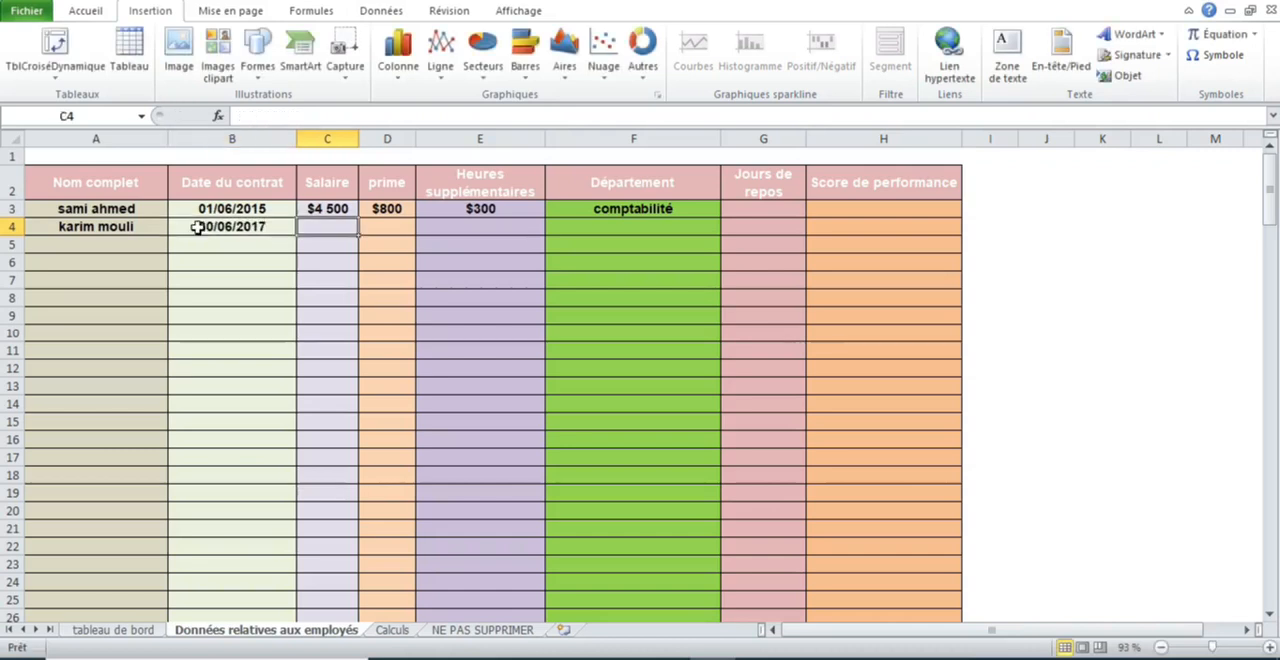
- Fill in the second employee's pay in row 4 with salary 6000, prime 900 and overtime 500
type("500")
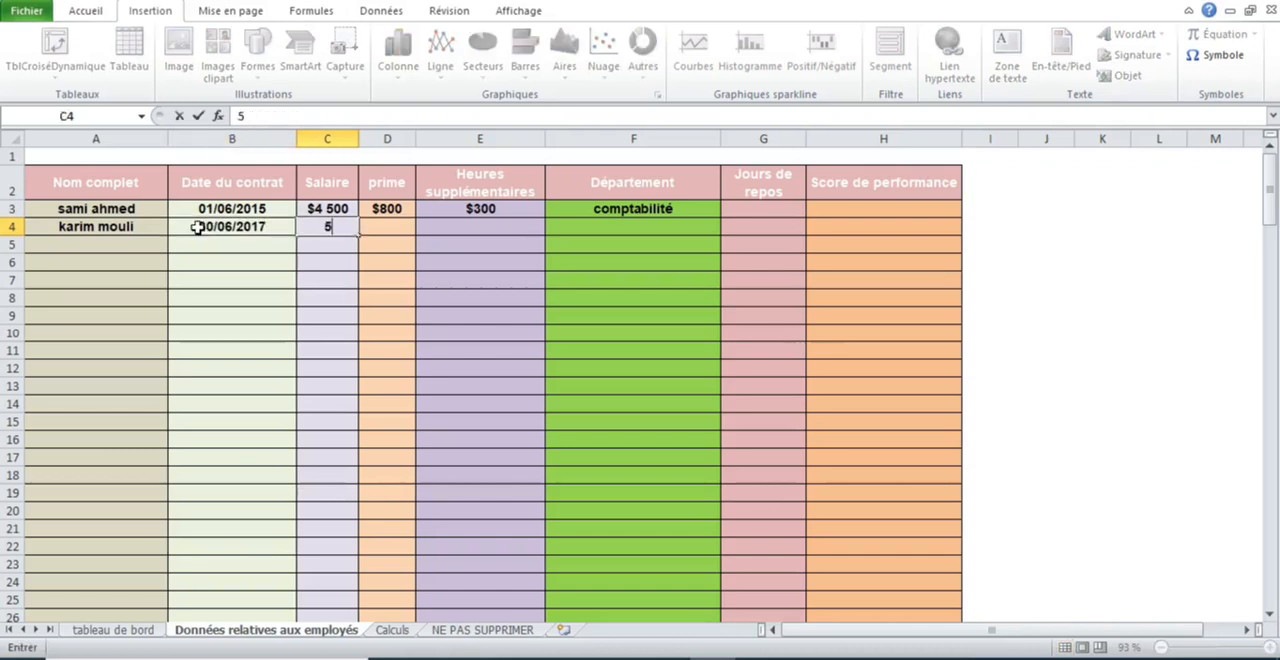
key("BackSpace")
key("BackSpace")
key("BackSpace")
type("000")
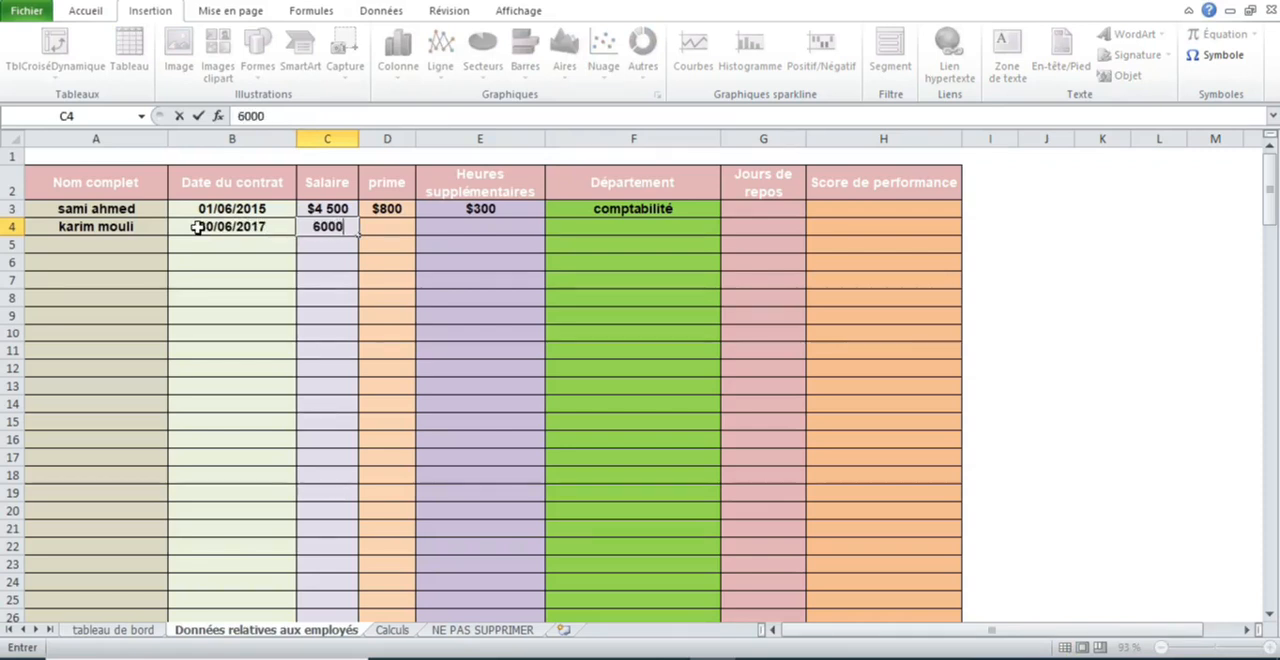
key("Tab")
type("900")
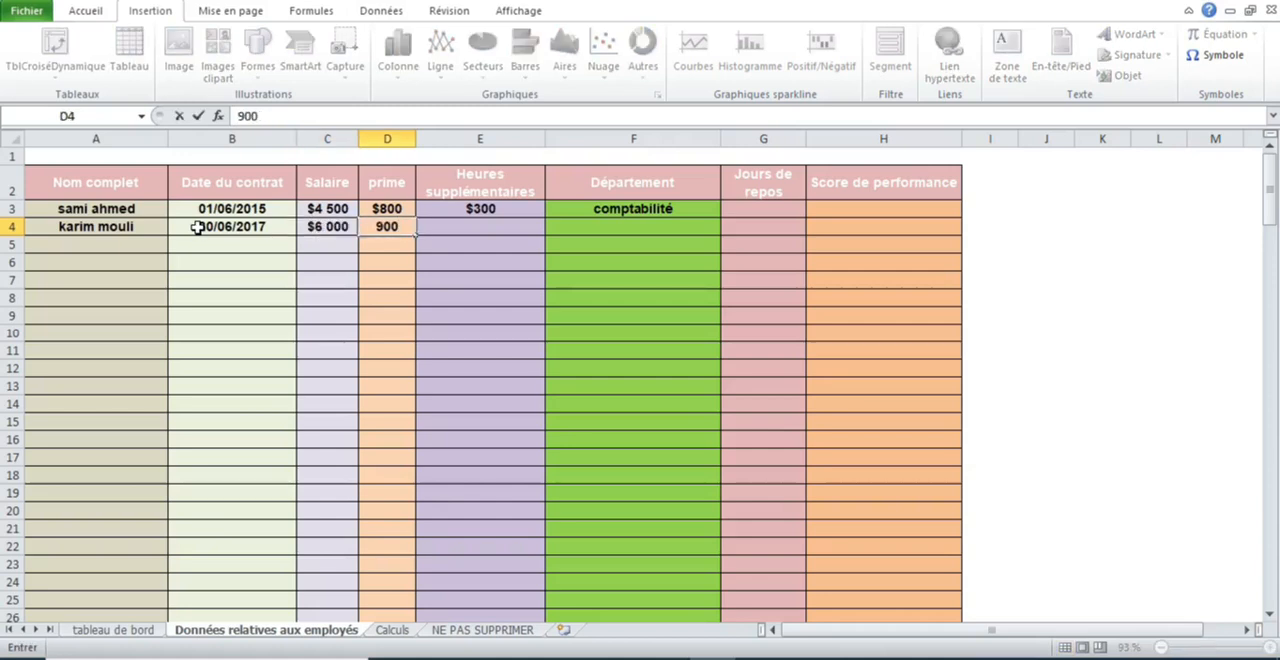
key("Tab")
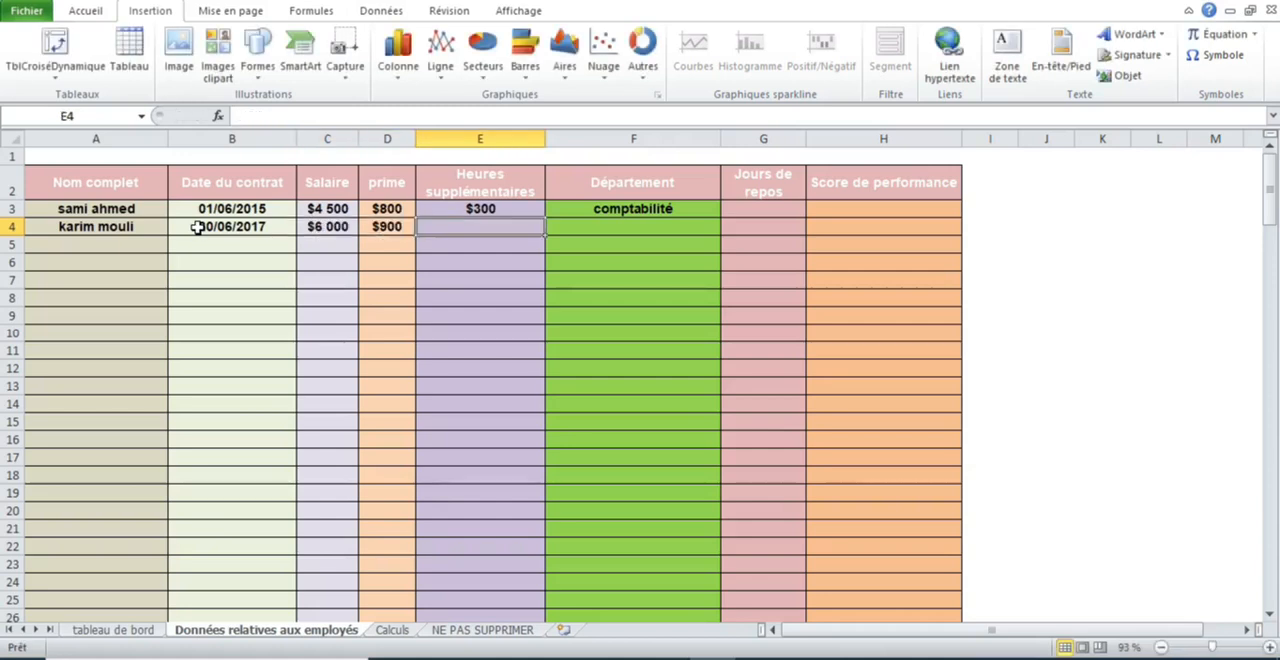
type("500")
key("Tab")
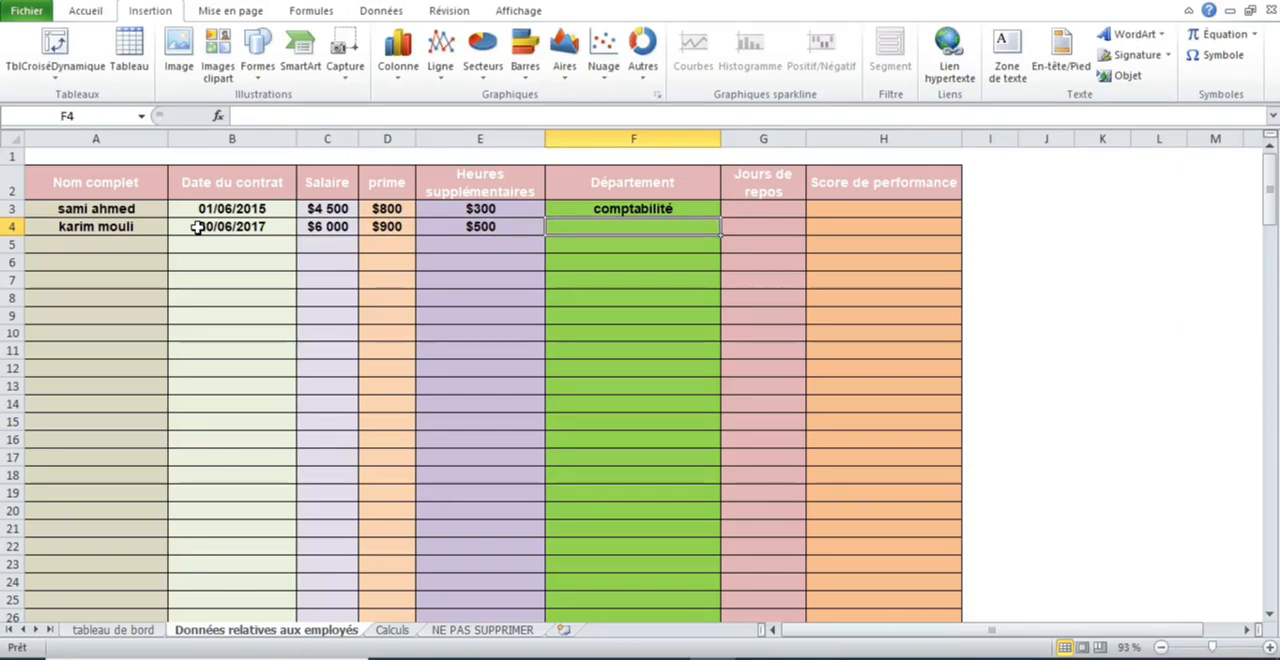
- Set the second employee's department to administrative in F4, leaving the rest days cell empty
type("administra")
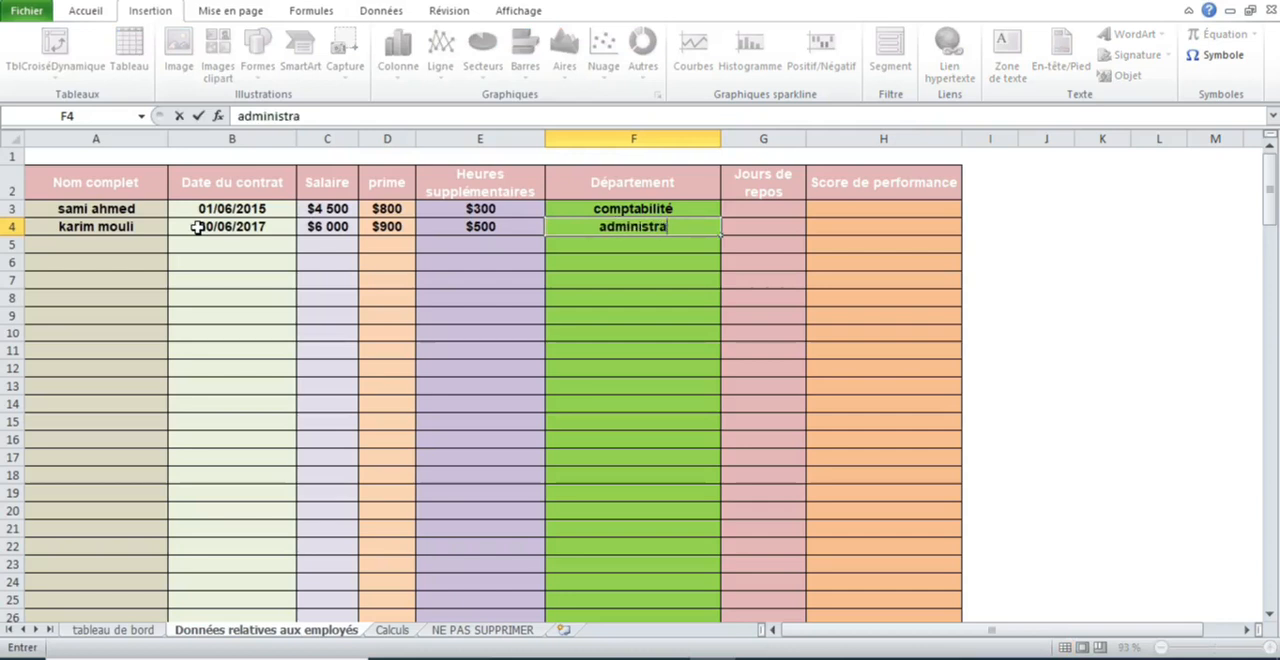
type("tive")
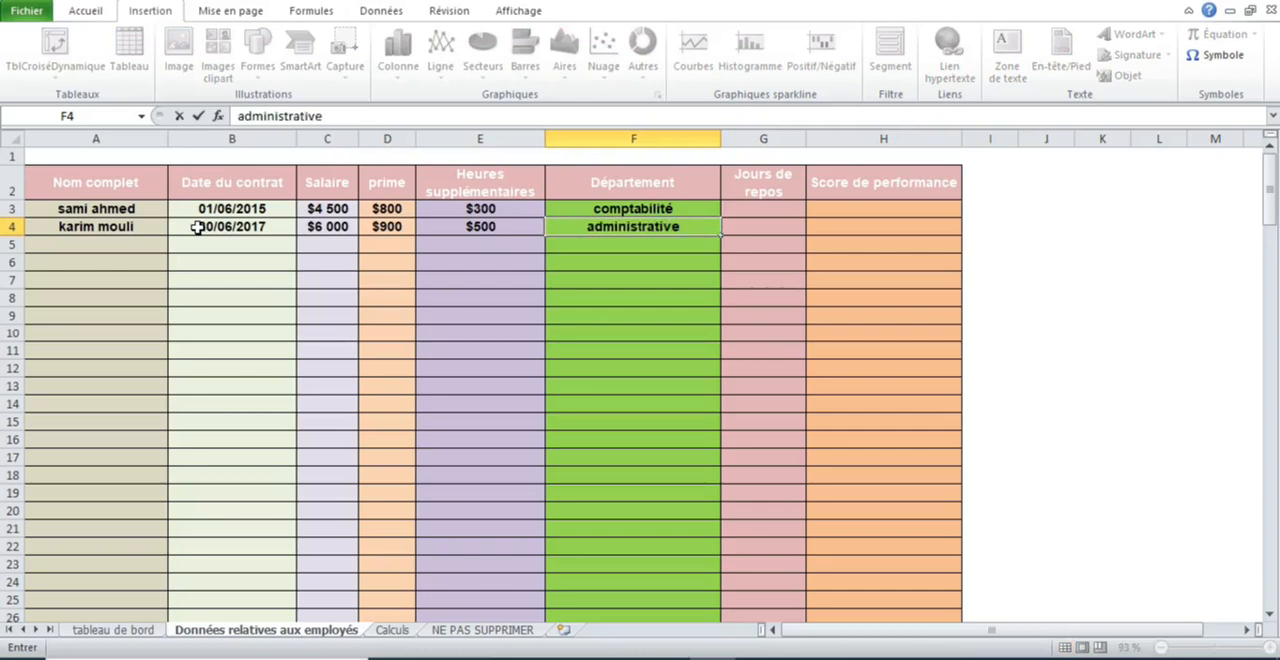
key("Tab")
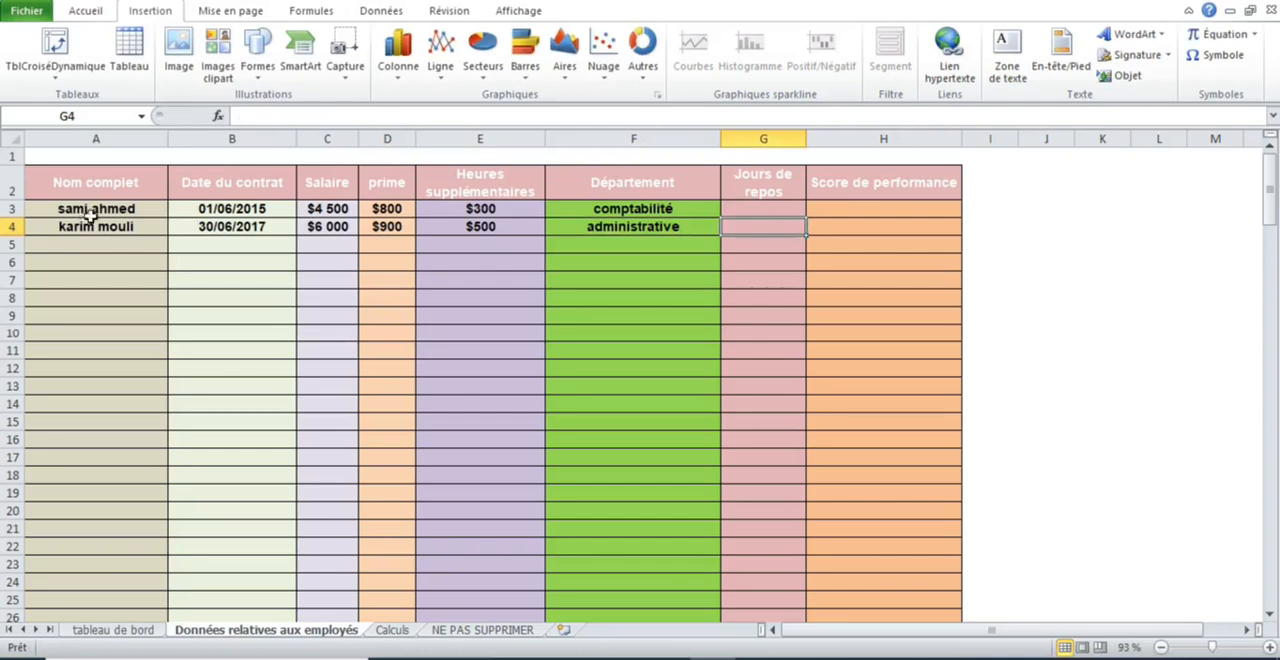
- Compare the two employee records with the Calculs sheet's salary scale counts, examining the $3000-$4000 and $5000-$6000 ranges
left_click_drag(92, 208, 829, 229)
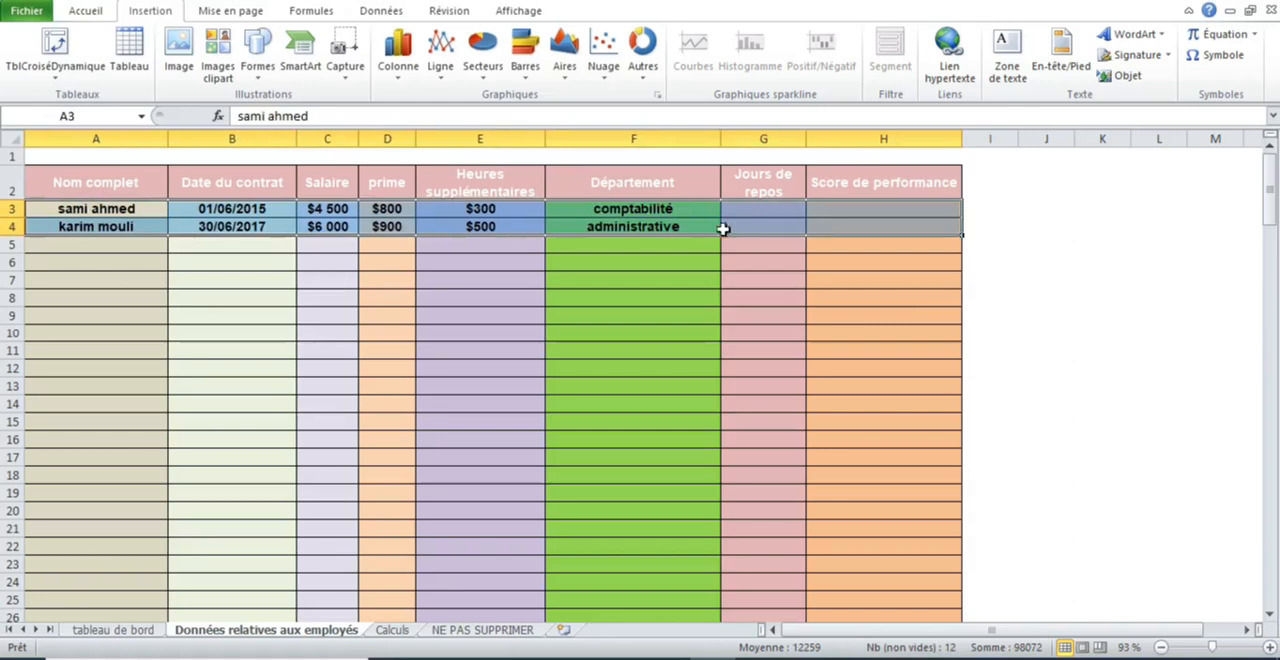
left_click(636, 230)
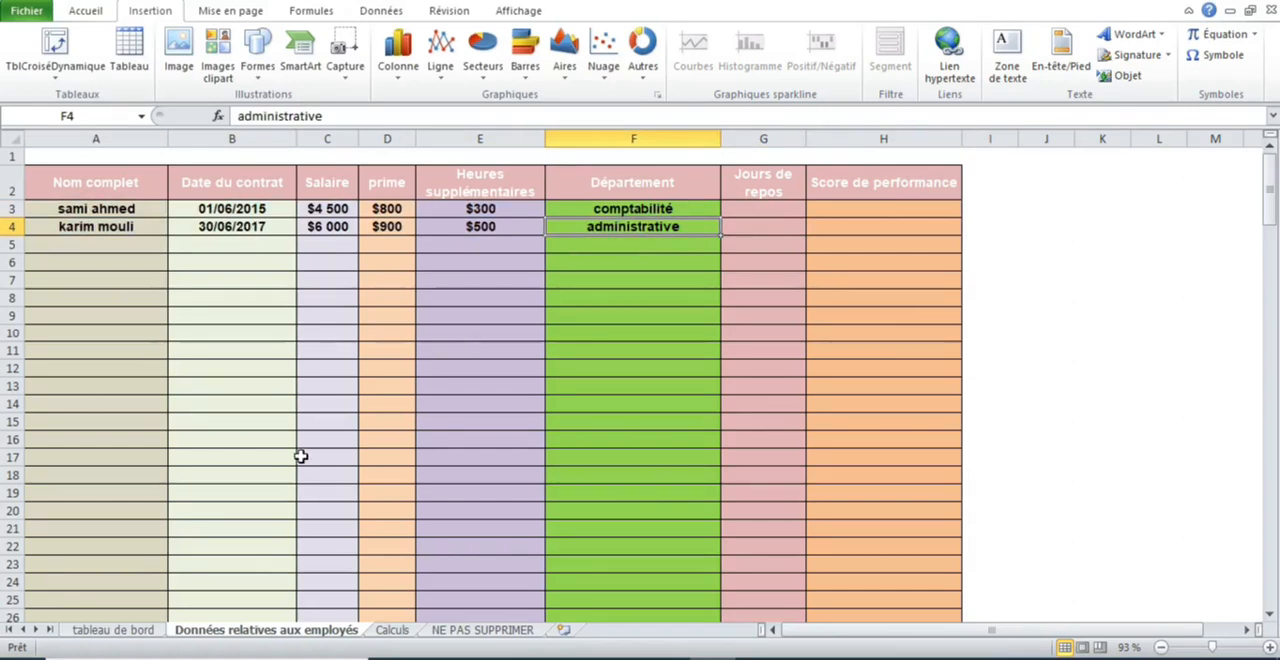
left_click(12, 209)
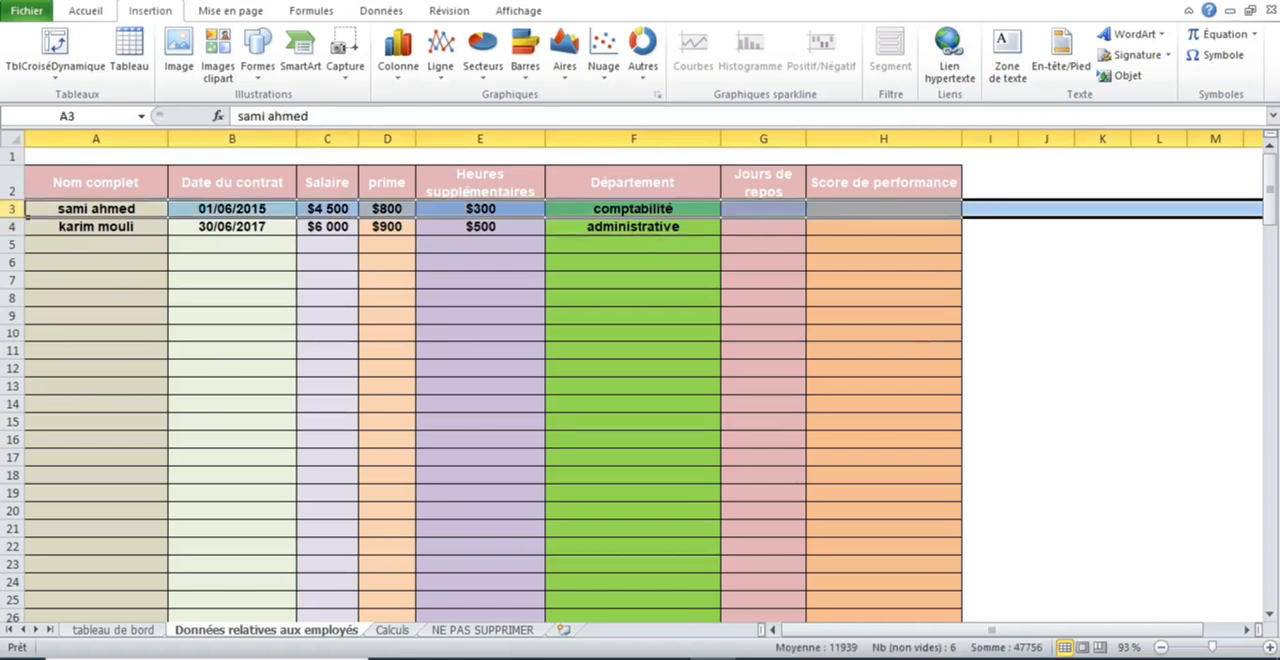
left_click(398, 632)
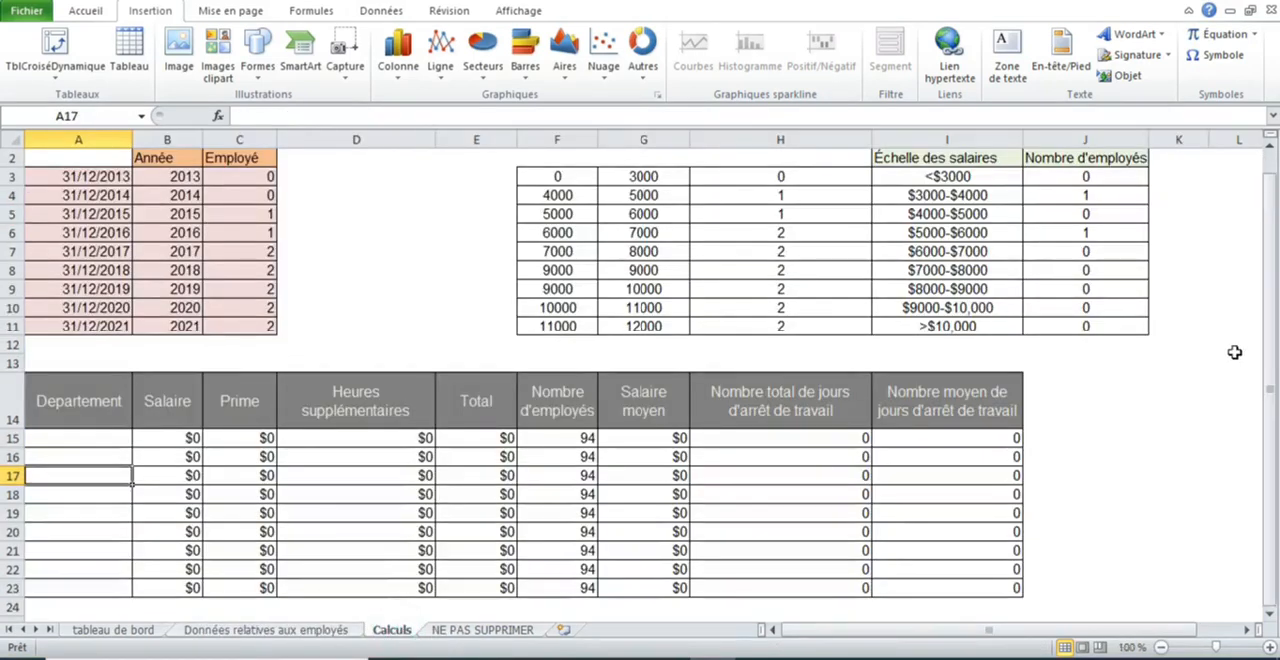
left_click(1271, 318)
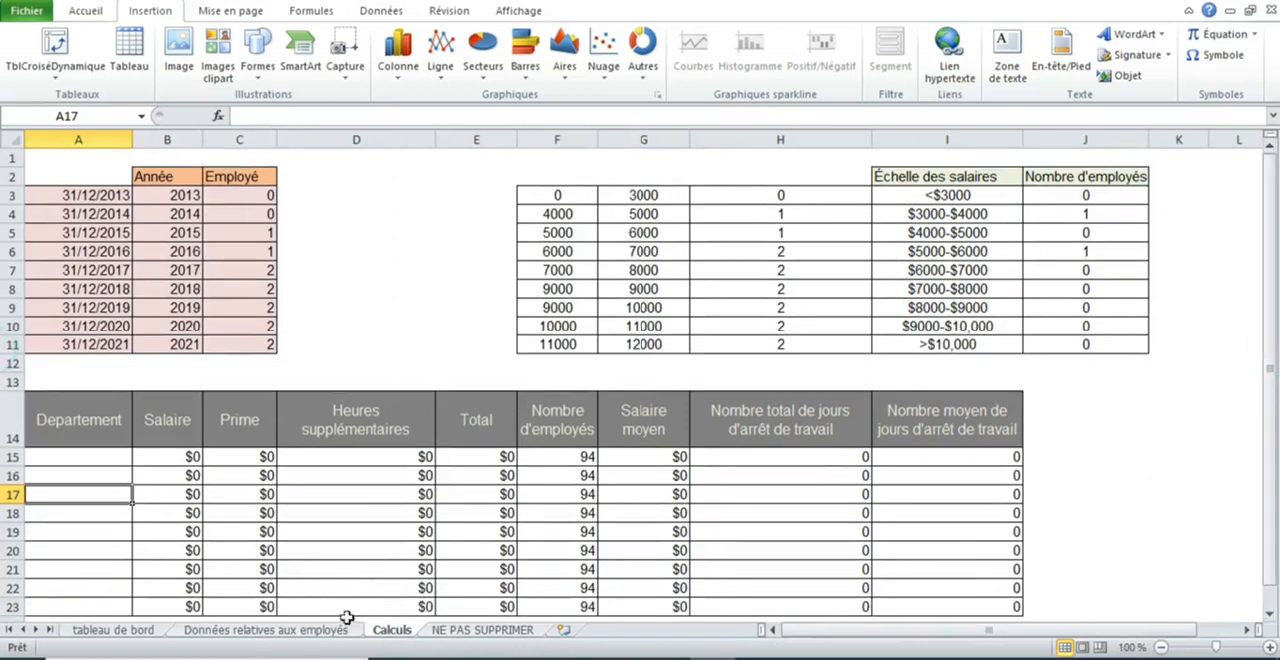
left_click(308, 632)
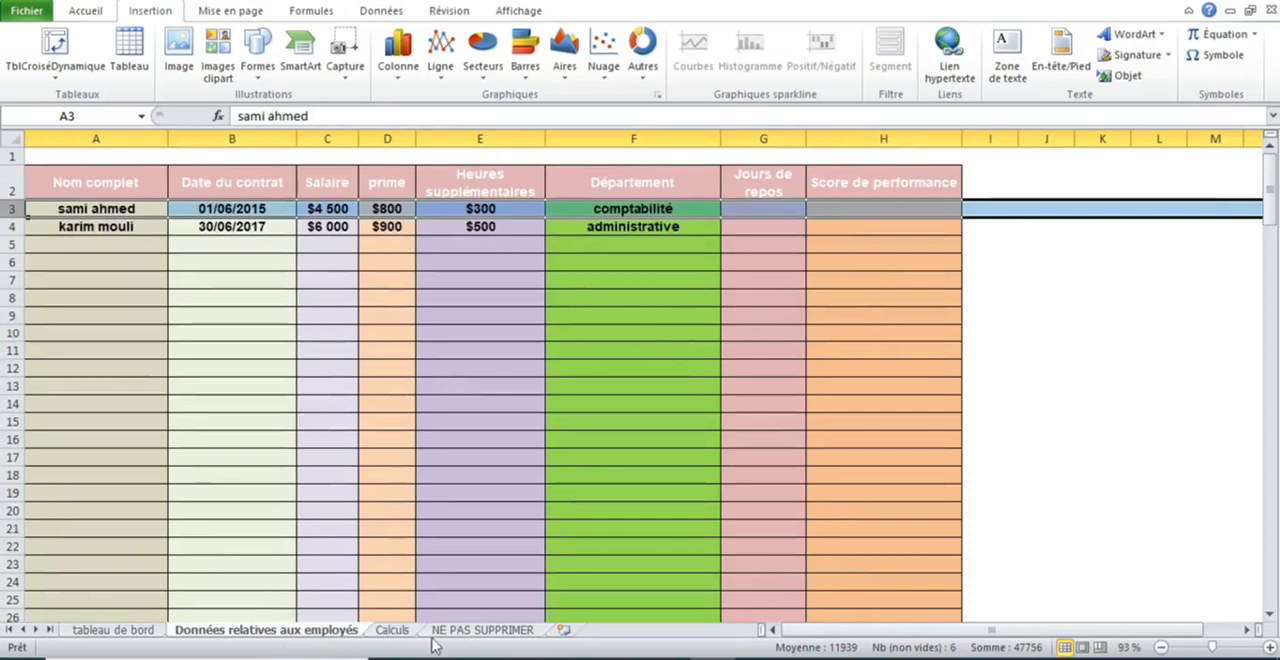
left_click(463, 631)
left_click(402, 631)
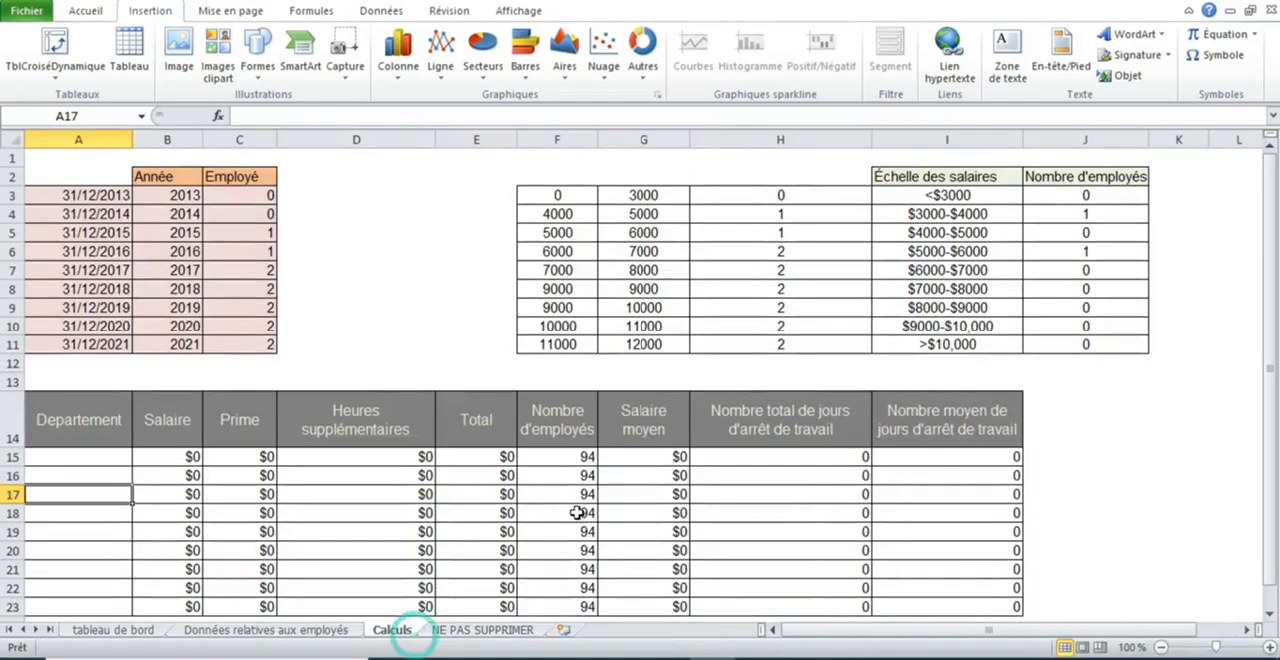
left_click_drag(1100, 214, 966, 214)
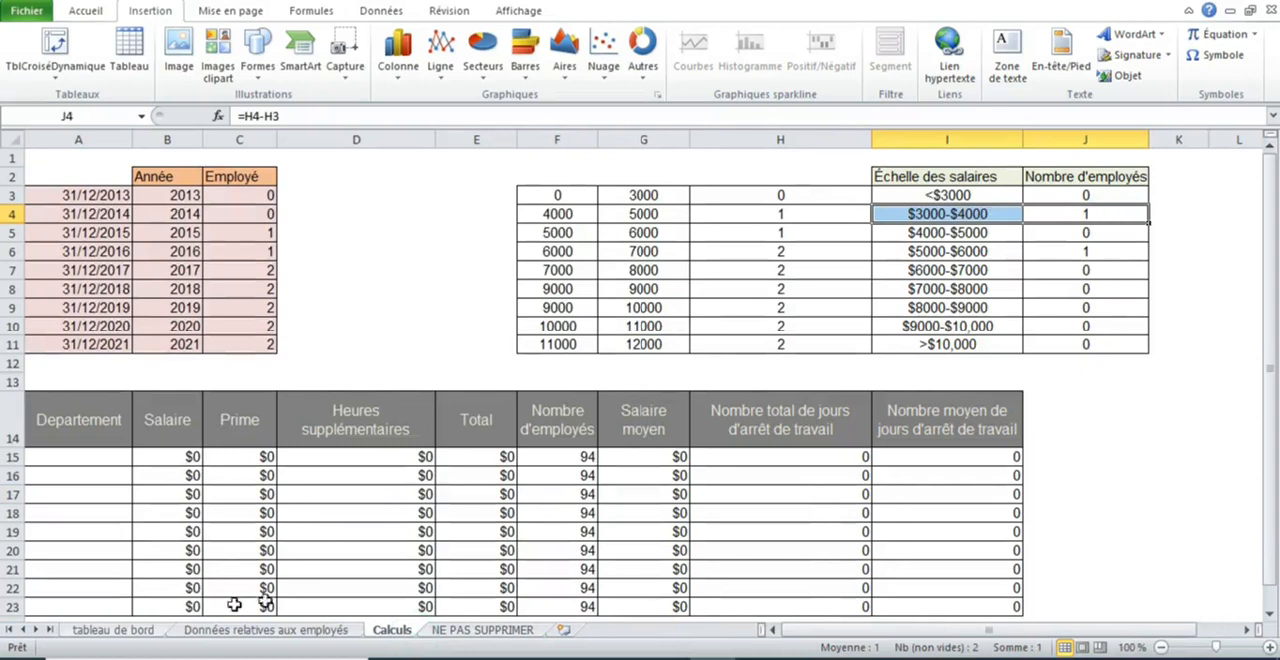
left_click(283, 632)
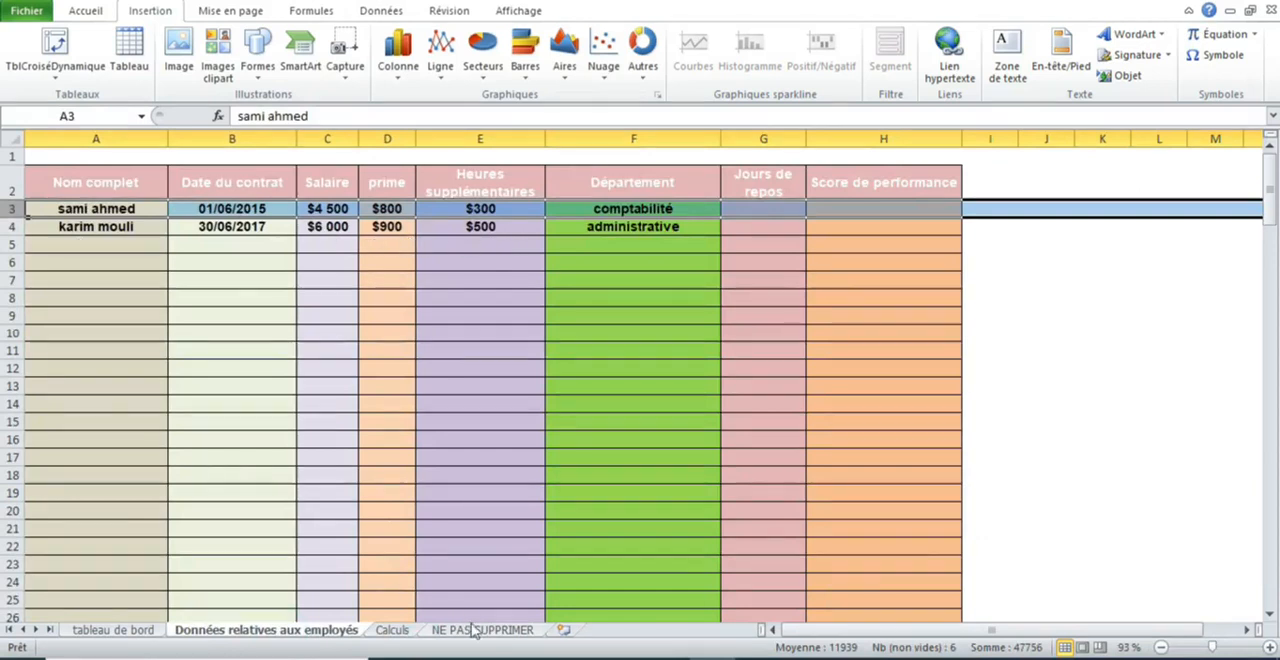
left_click(392, 630)
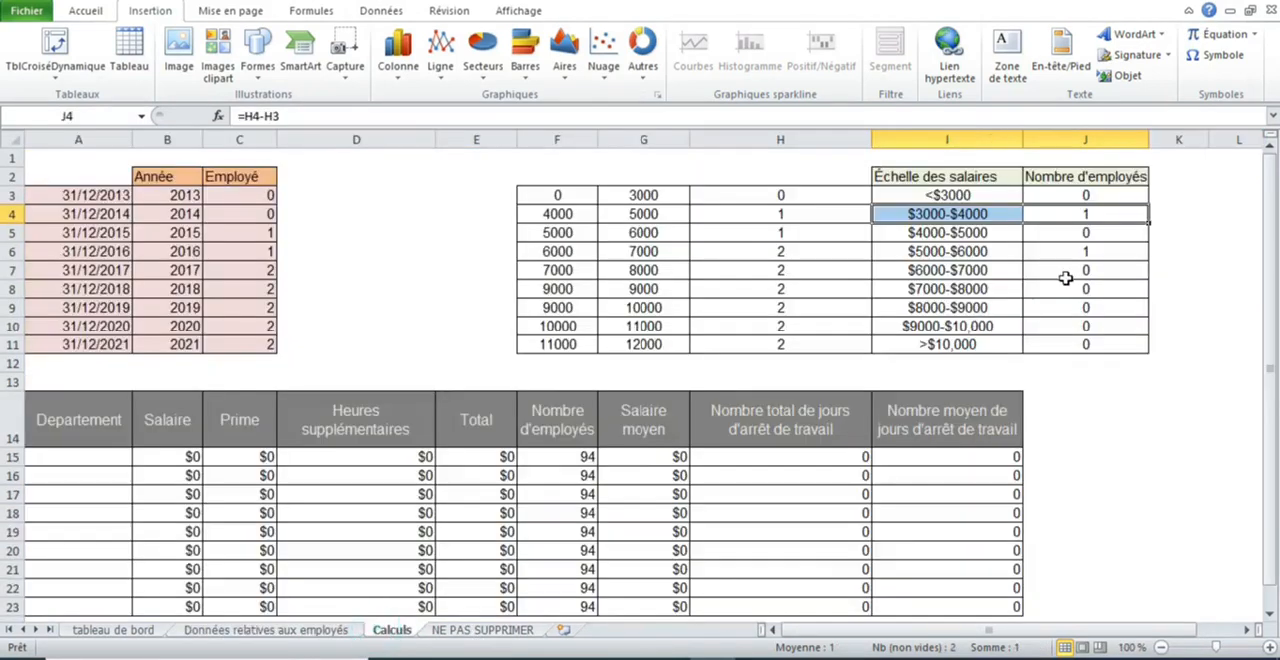
left_click(918, 251)
left_click_drag(1001, 252, 1080, 248)
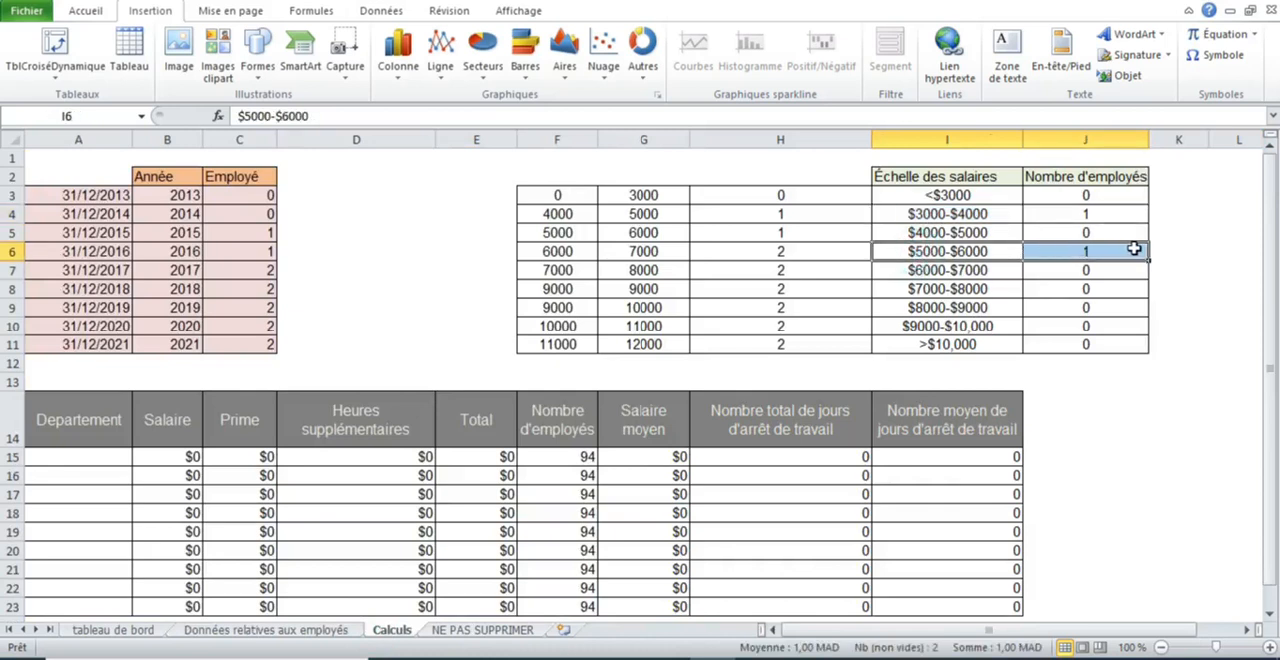
- Compare the first employee's contract date with the yearly employee counts for 2015 to 2017 in the Calculs sheet
left_click(277, 630)
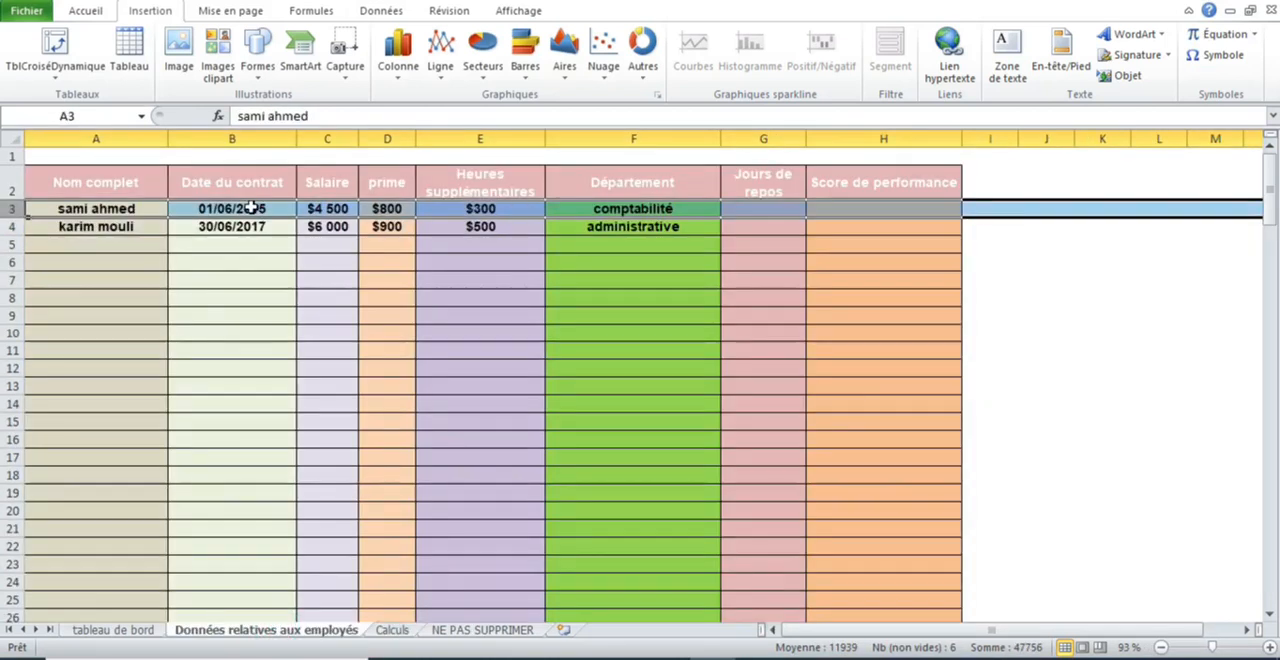
left_click(250, 208)
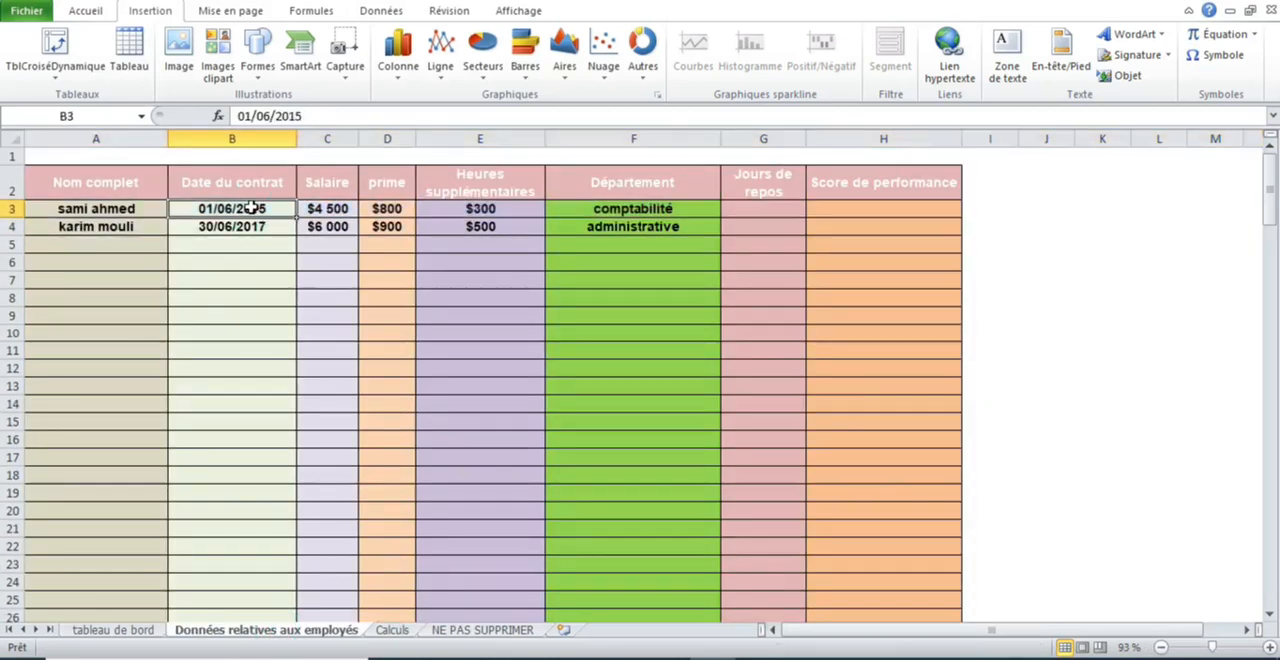
left_click(392, 630)
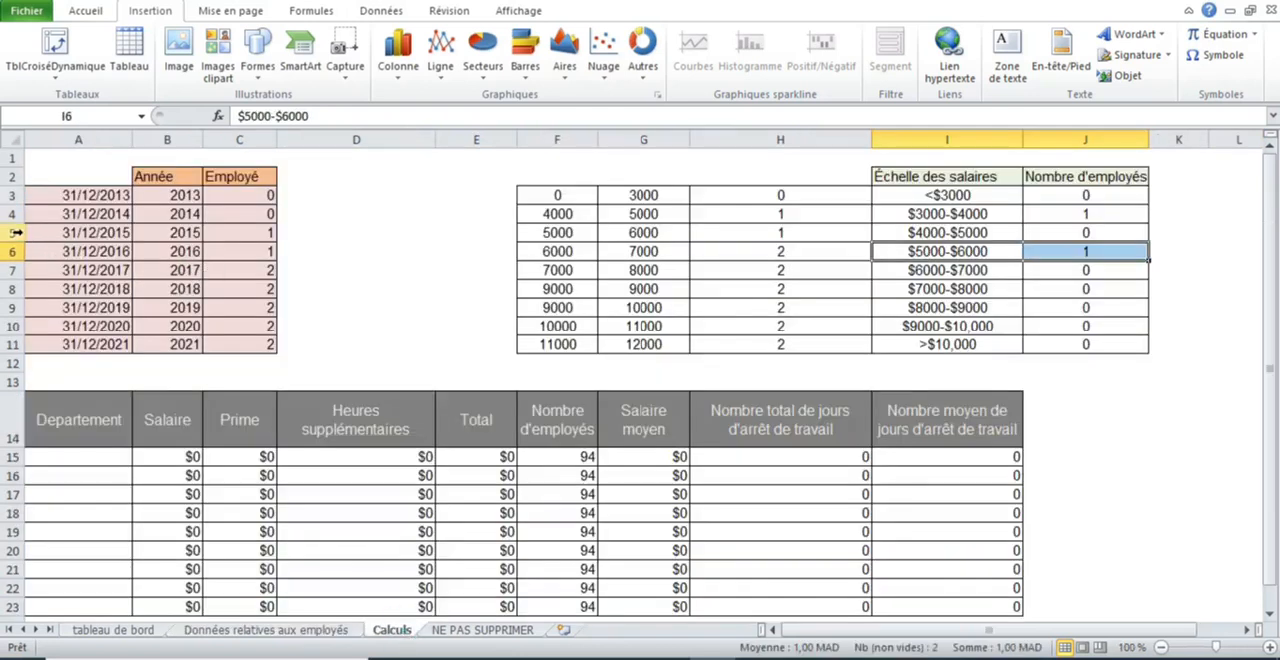
left_click_drag(55, 232, 251, 230)
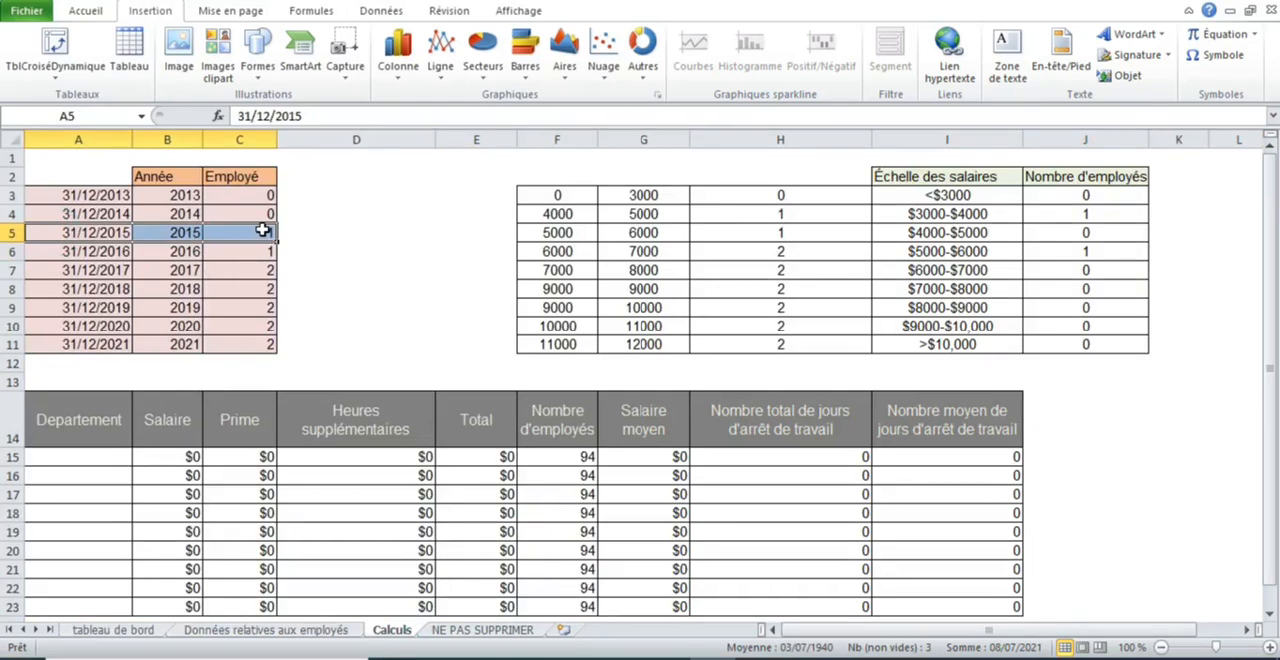
left_click(251, 230)
left_click_drag(262, 251, 266, 275)
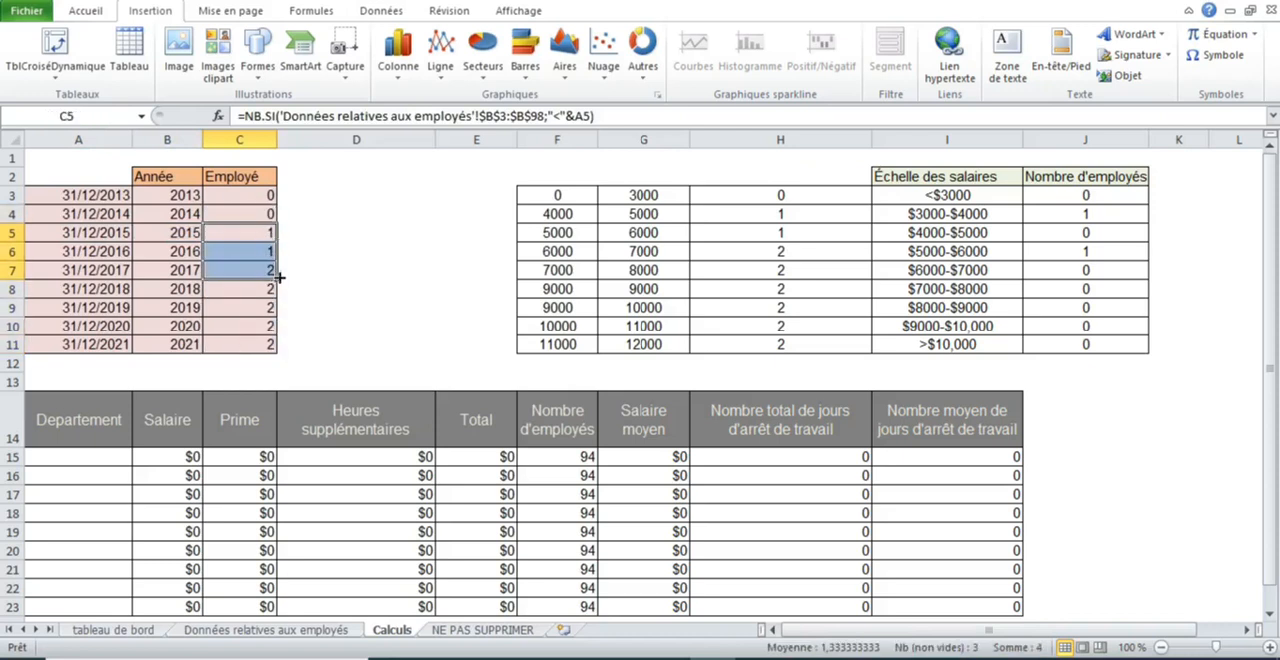
left_click(243, 275)
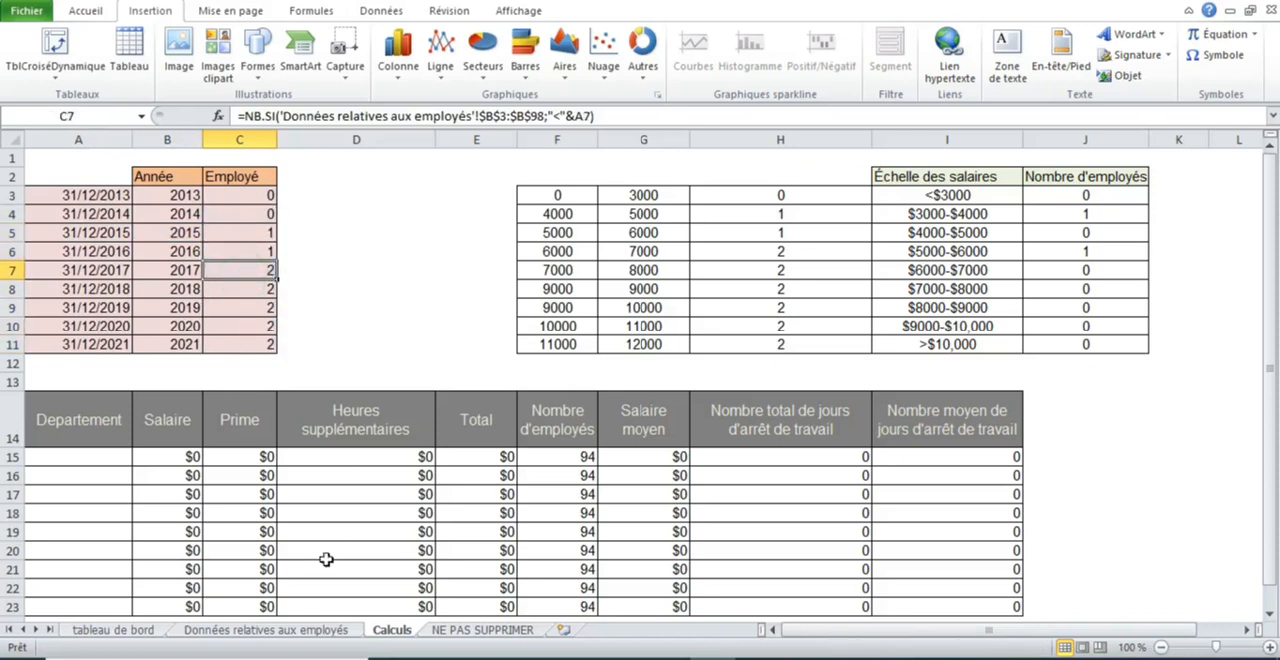
- Compare the second employee's contract date with the 2017 employee count in the Calculs sheet
left_click(264, 630)
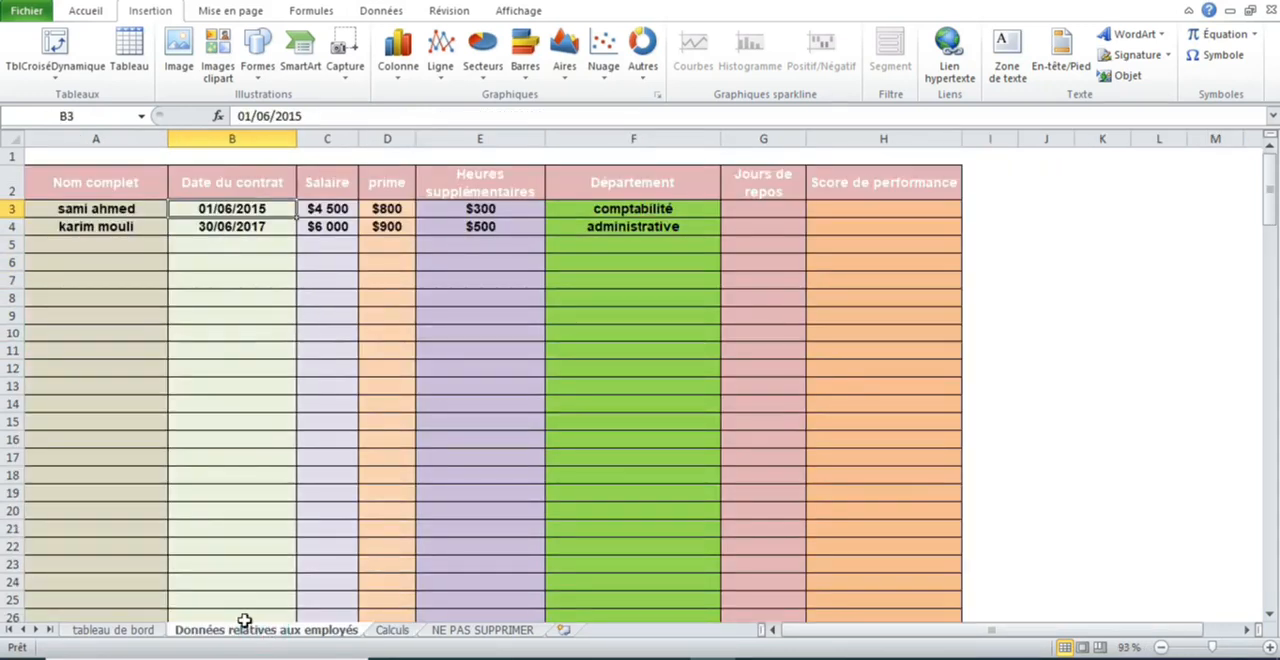
left_click(395, 630)
left_click_drag(120, 271, 238, 271)
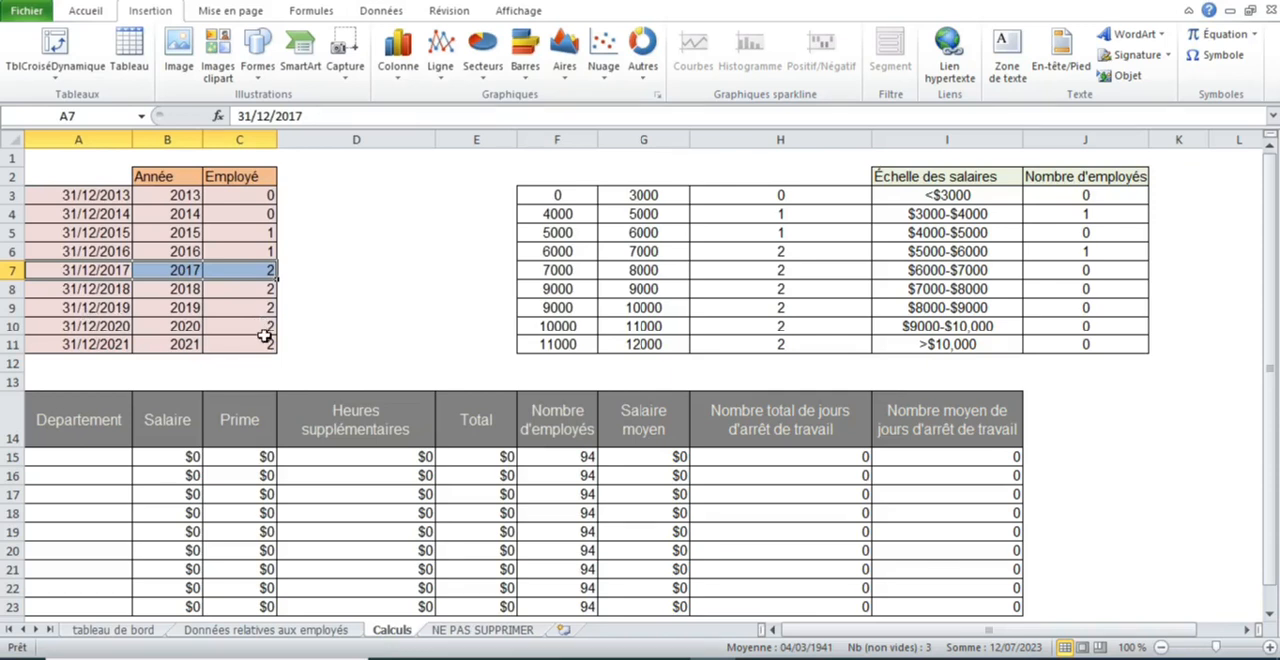
- Enter the third employee's full name and contract date 31/07/2020 in row 5, and check the 2020 employee count in the Calculs sheet
left_click(333, 631)
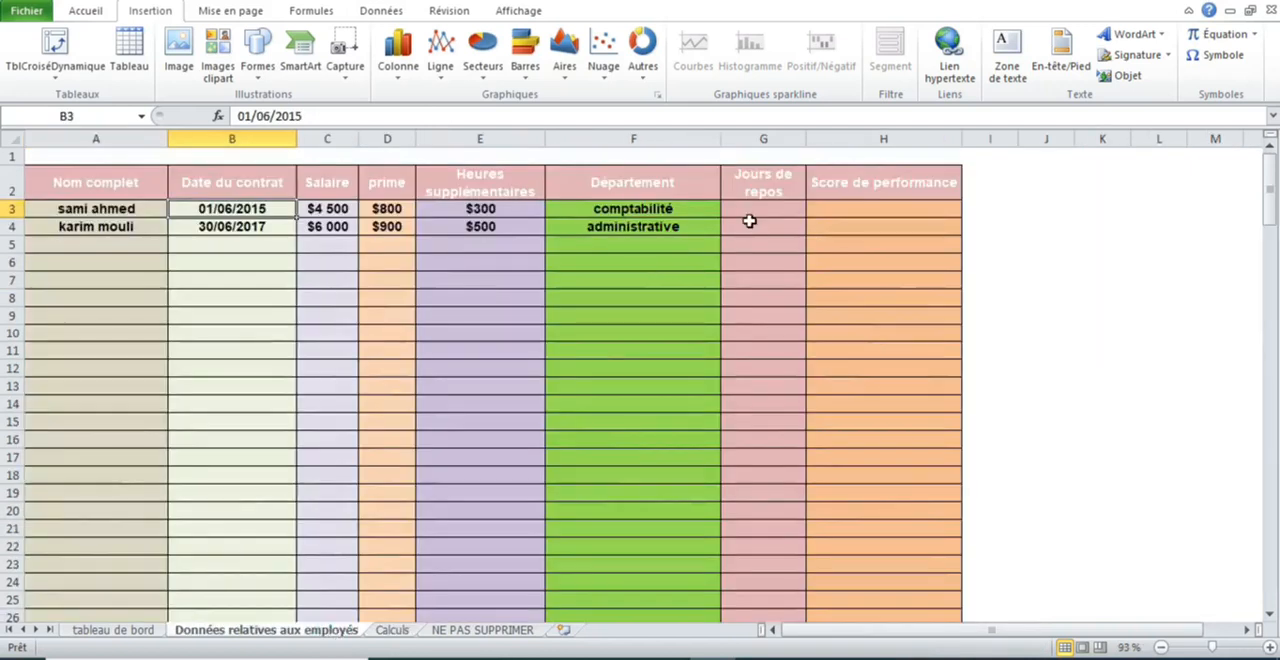
left_click(130, 241)
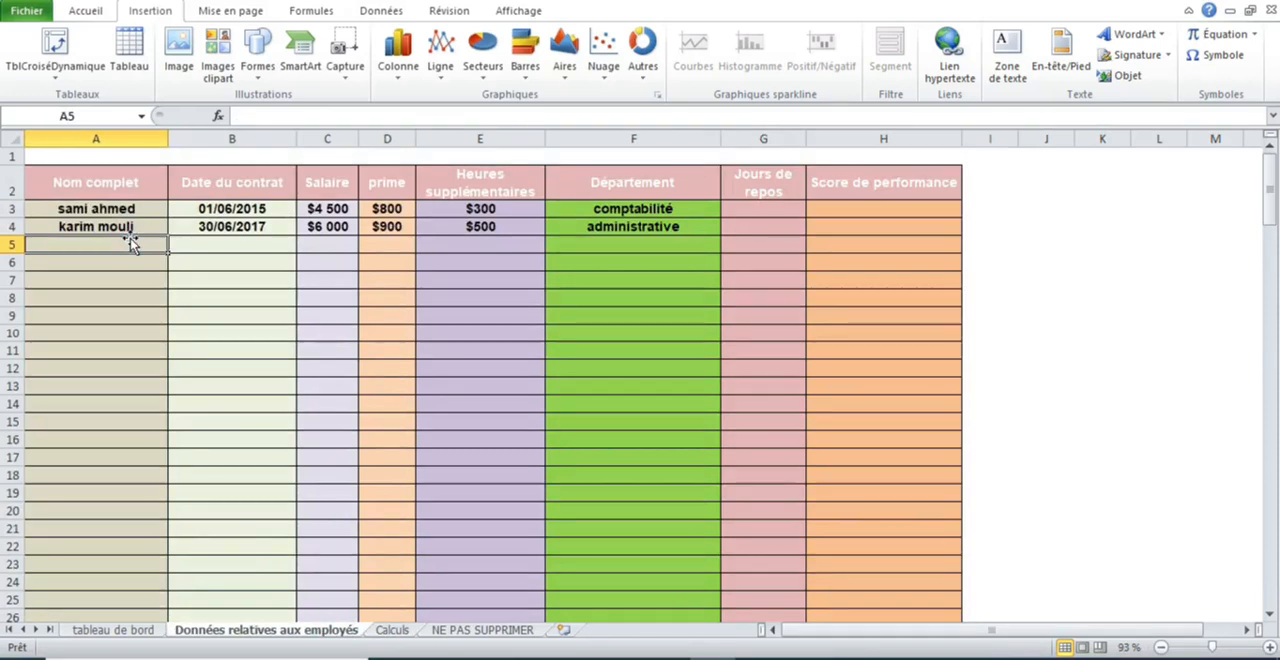
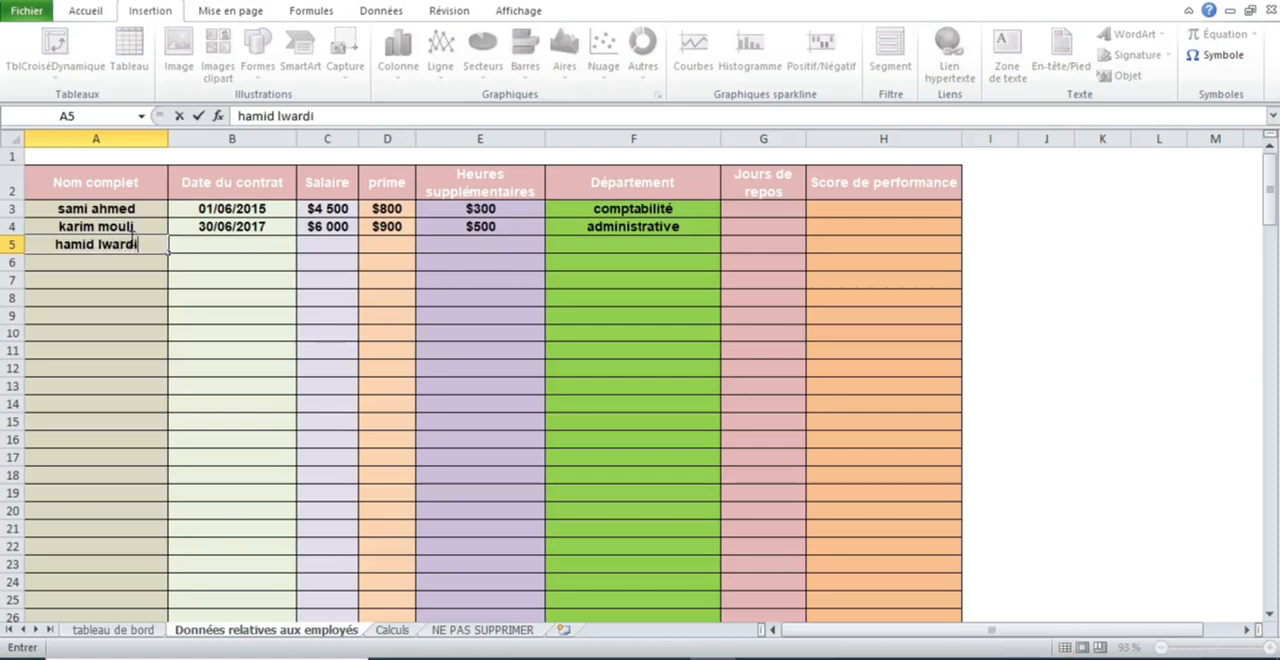
left_click(200, 242)
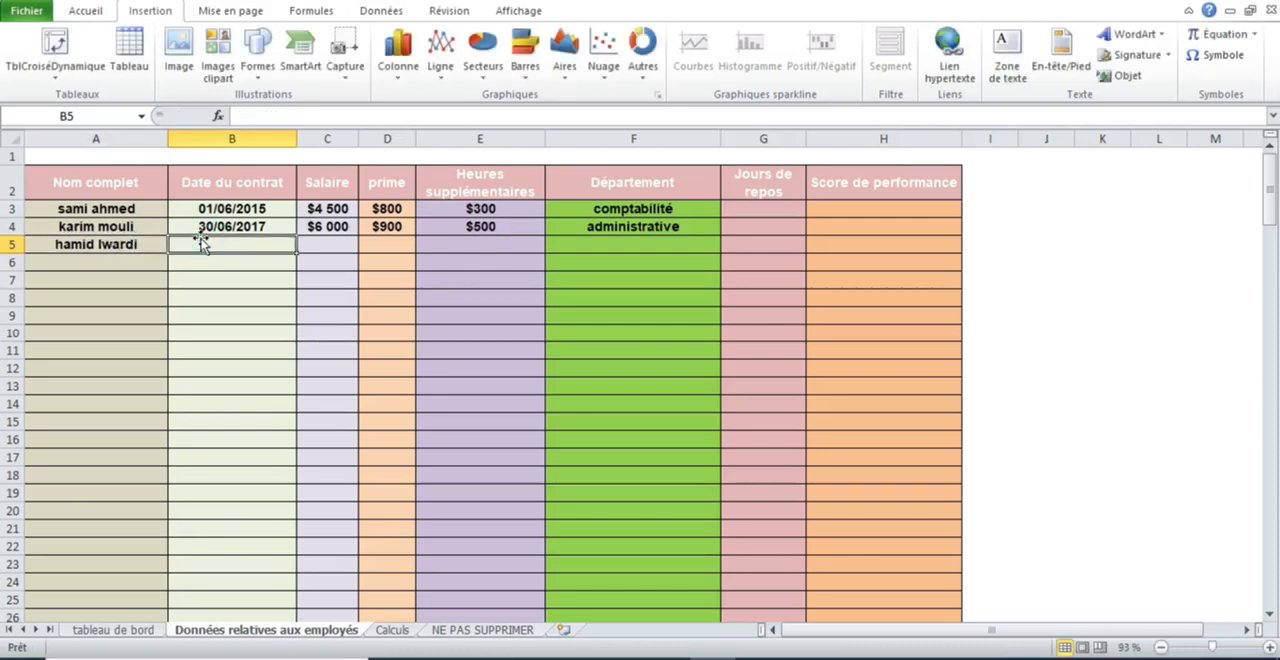
type("31/")
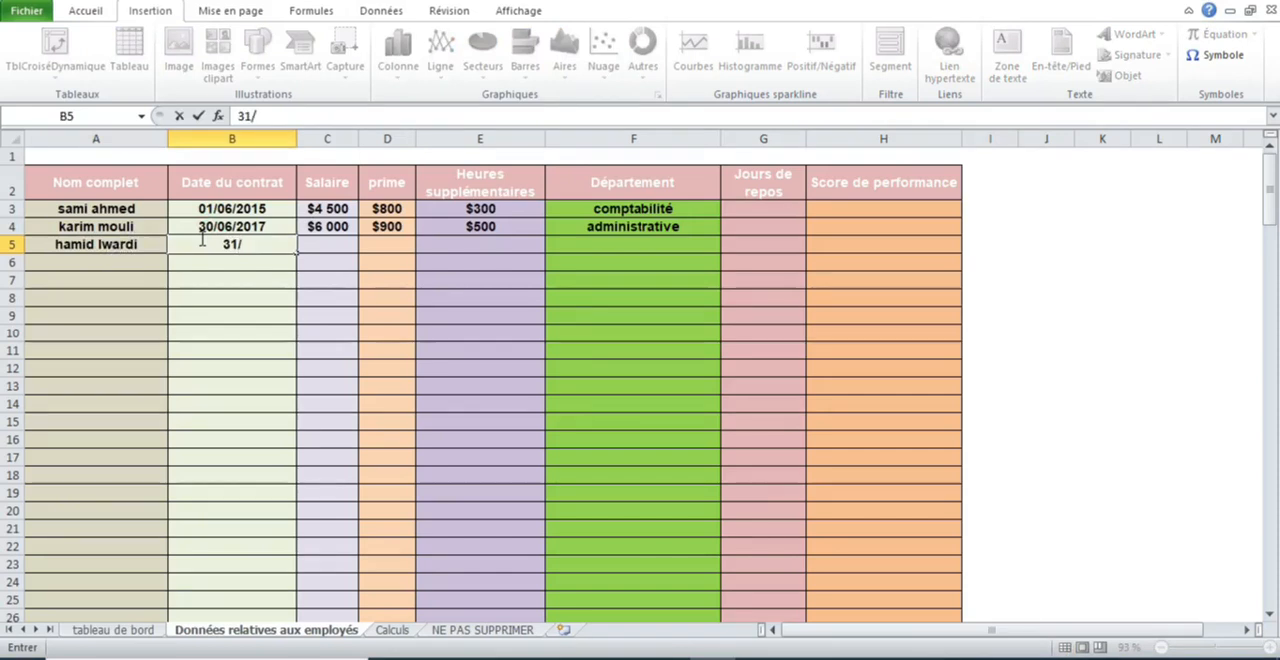
type("07/2020")
key("Return")
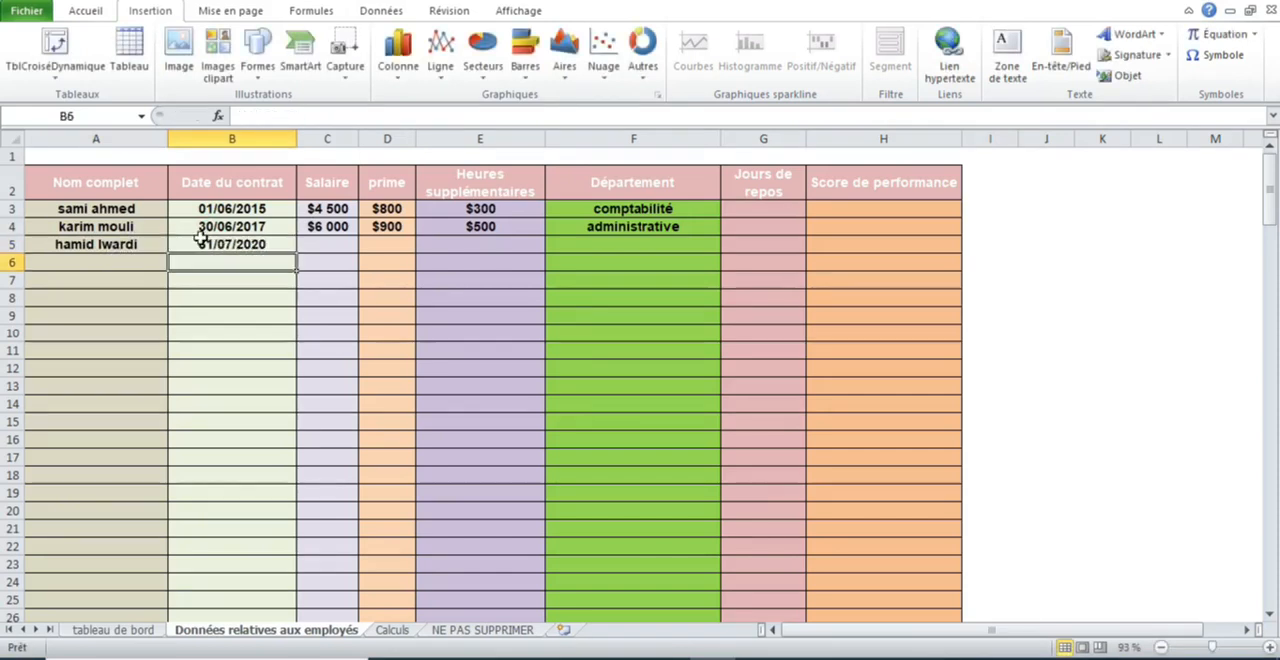
left_click(381, 633)
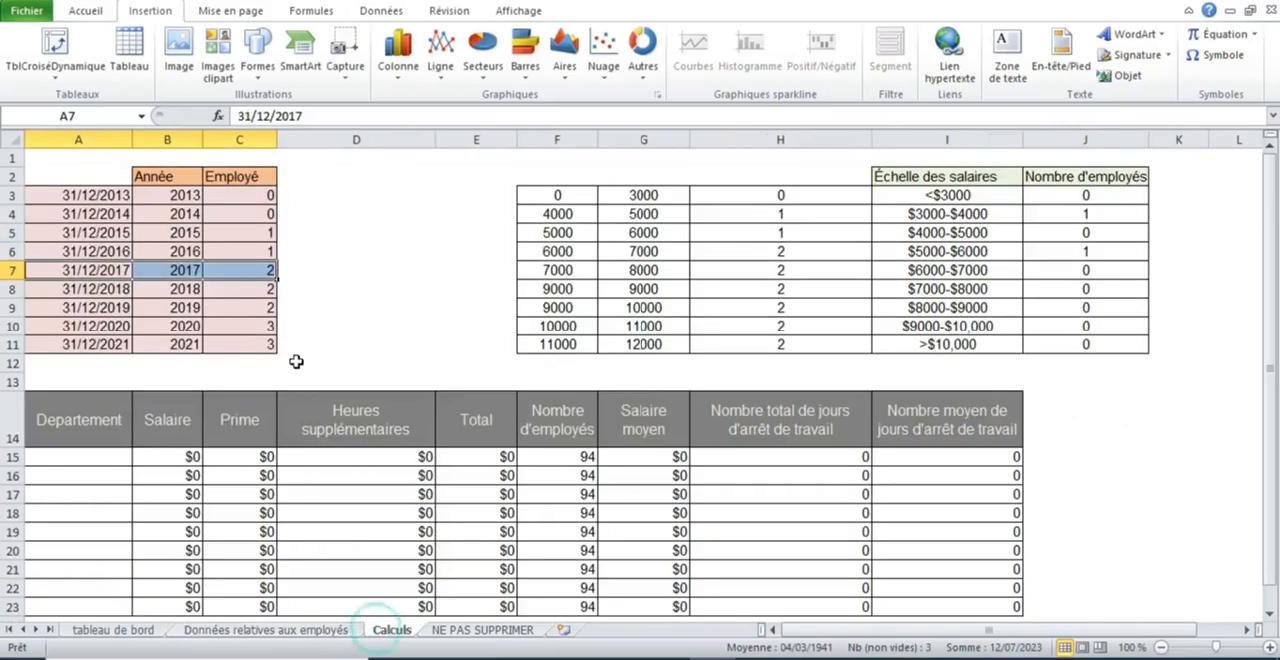
left_click_drag(83, 326, 245, 332)
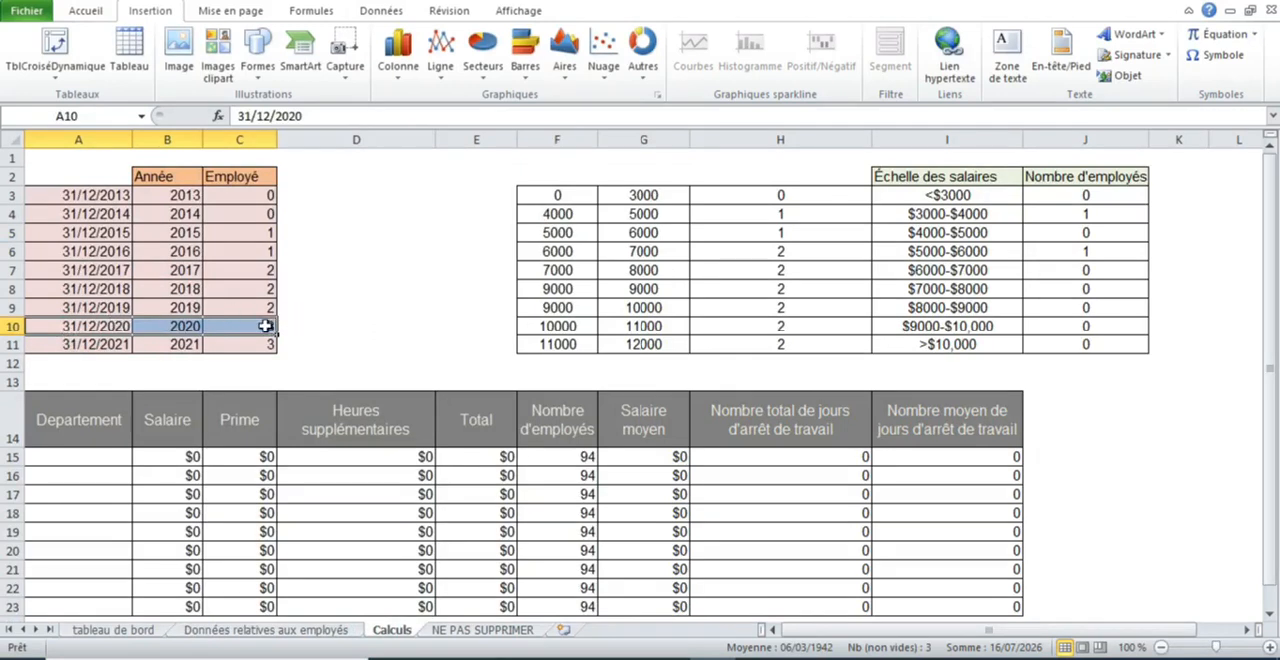
- Fill in the third employee's pay in row 5 of the employee data sheet with salary 3000, prime 300 and overtime 0
left_click(273, 631)
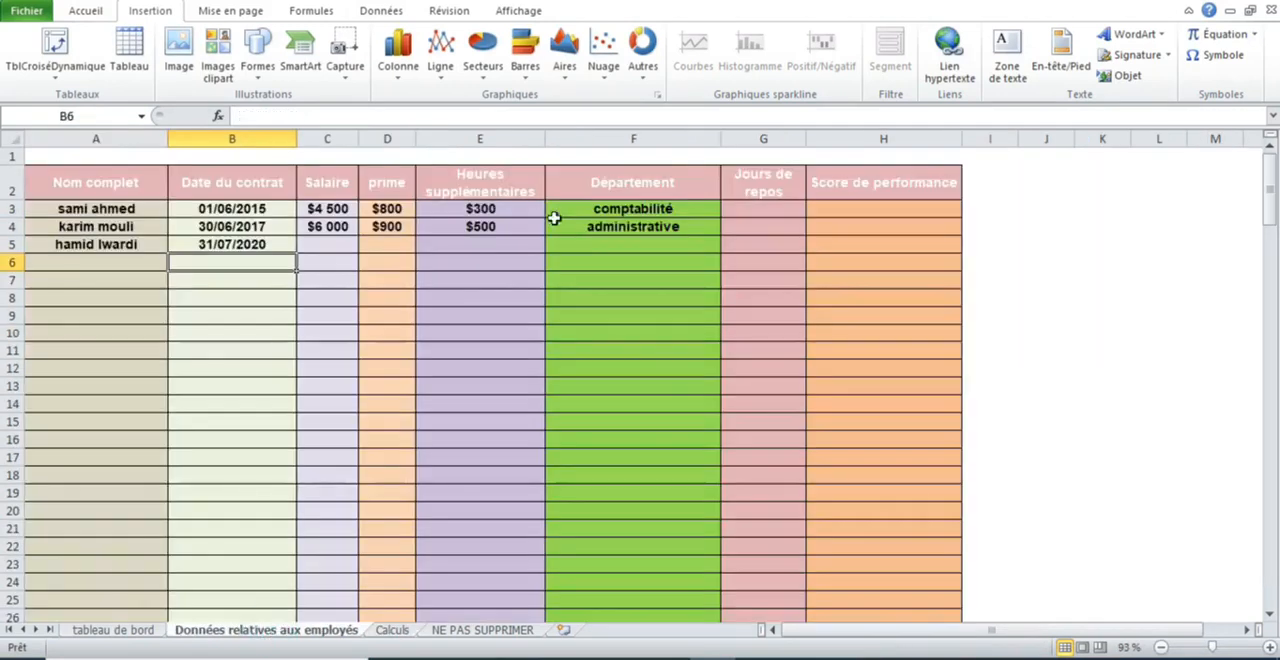
left_click(327, 243)
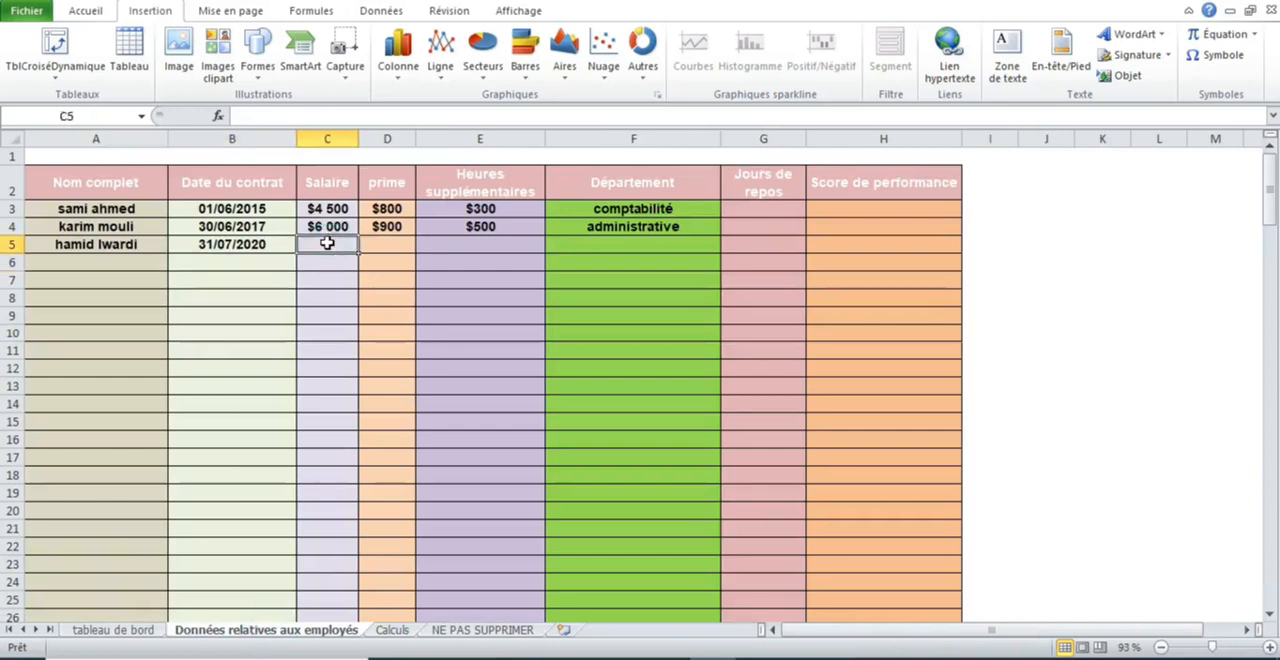
type("3000")
key("Tab")
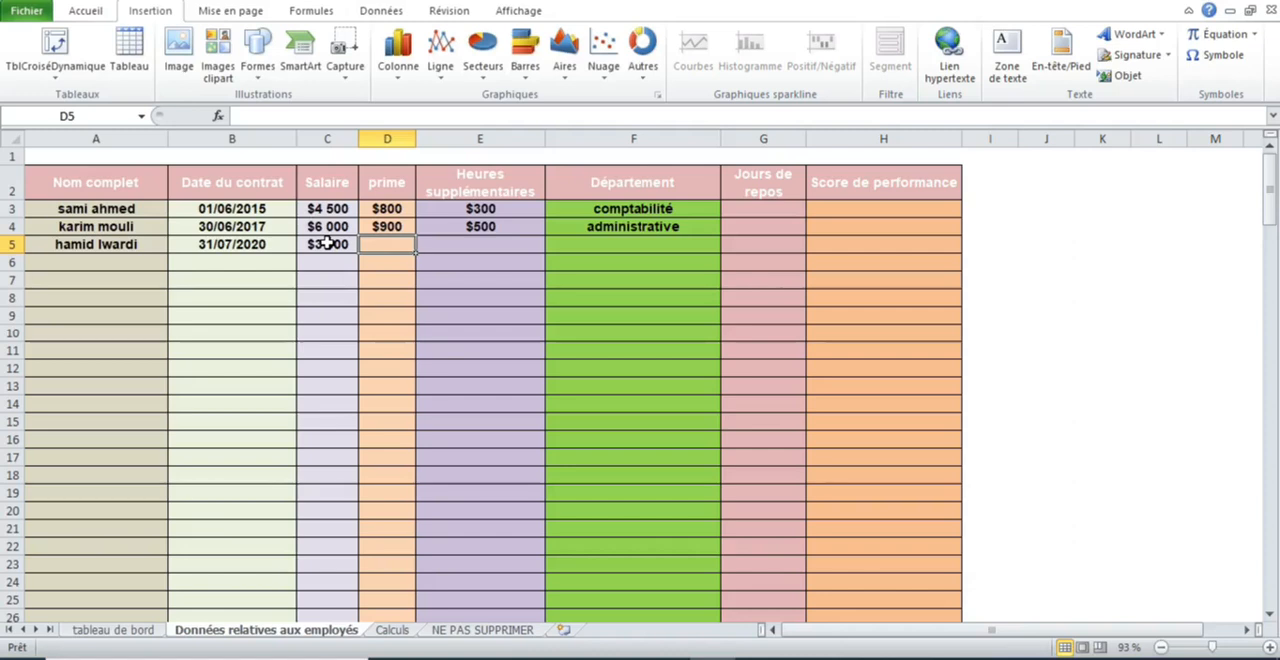
type("300")
key("Tab")
type("0")
key("Tab")
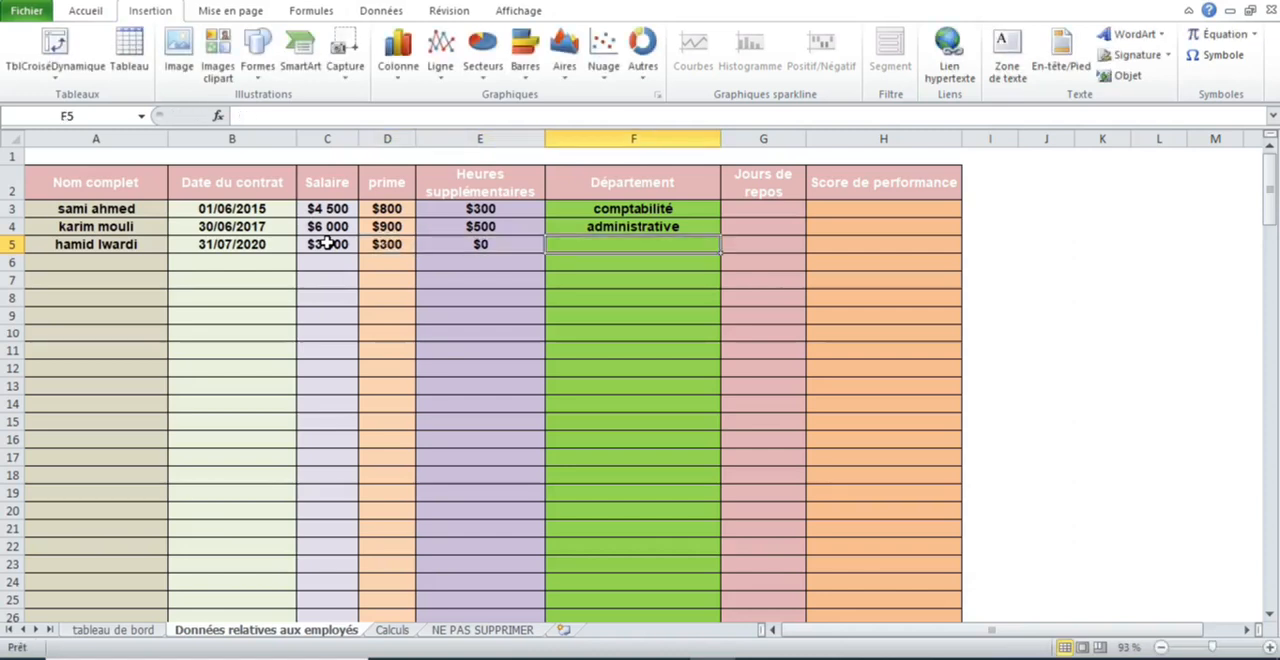
- Set the third employee's department to technique in F5
type("tecg")
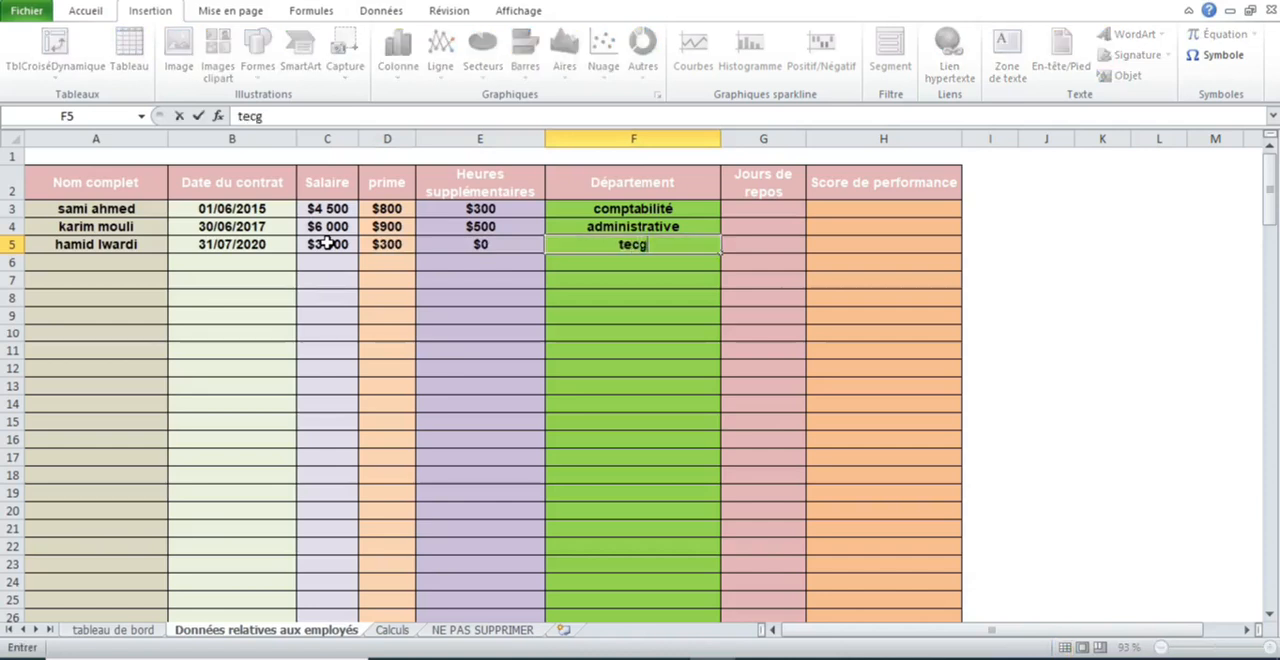
key("BackSpace")
type("hnique")
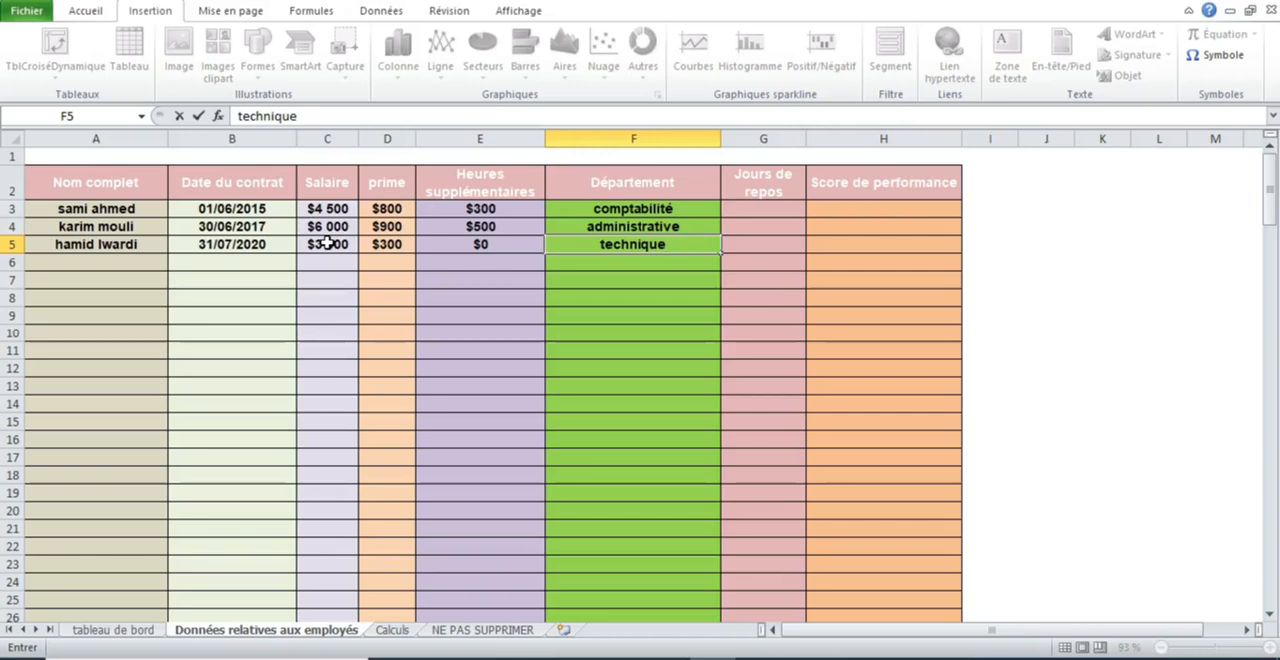
key("Return")
- Enter the fourth employee's full name and contract date 31/08/2020 in row 6, and check the 2020 employee count in the Calculs sheet
left_click(107, 259)
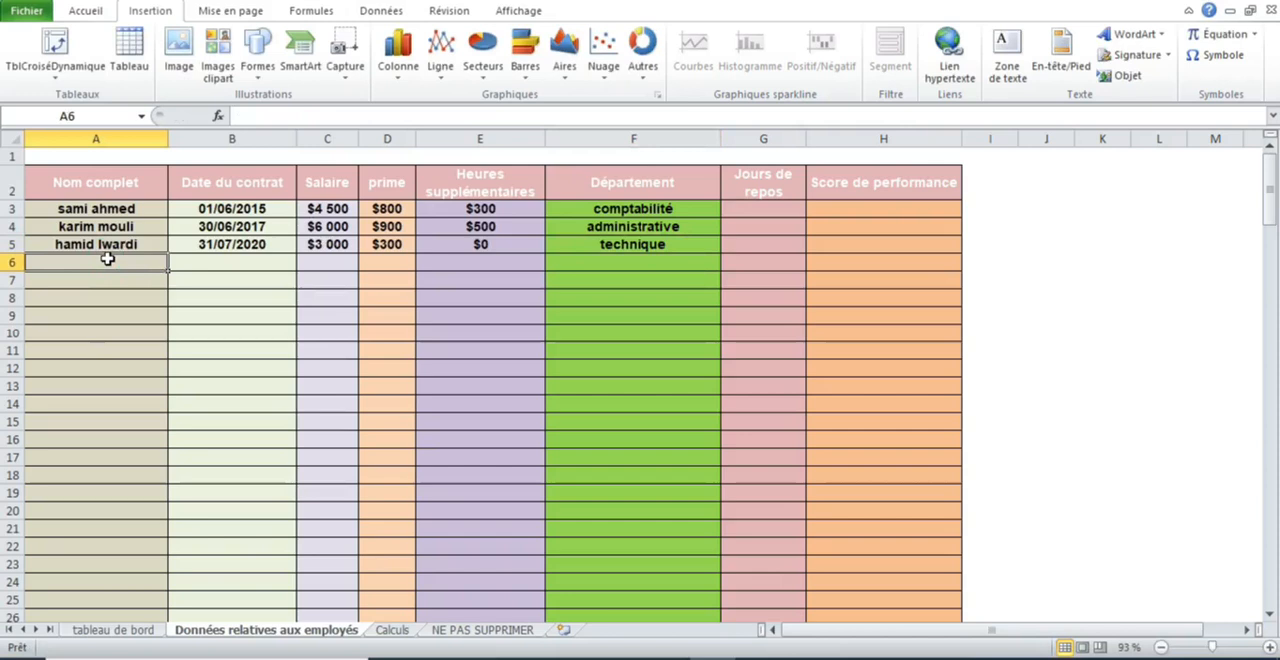
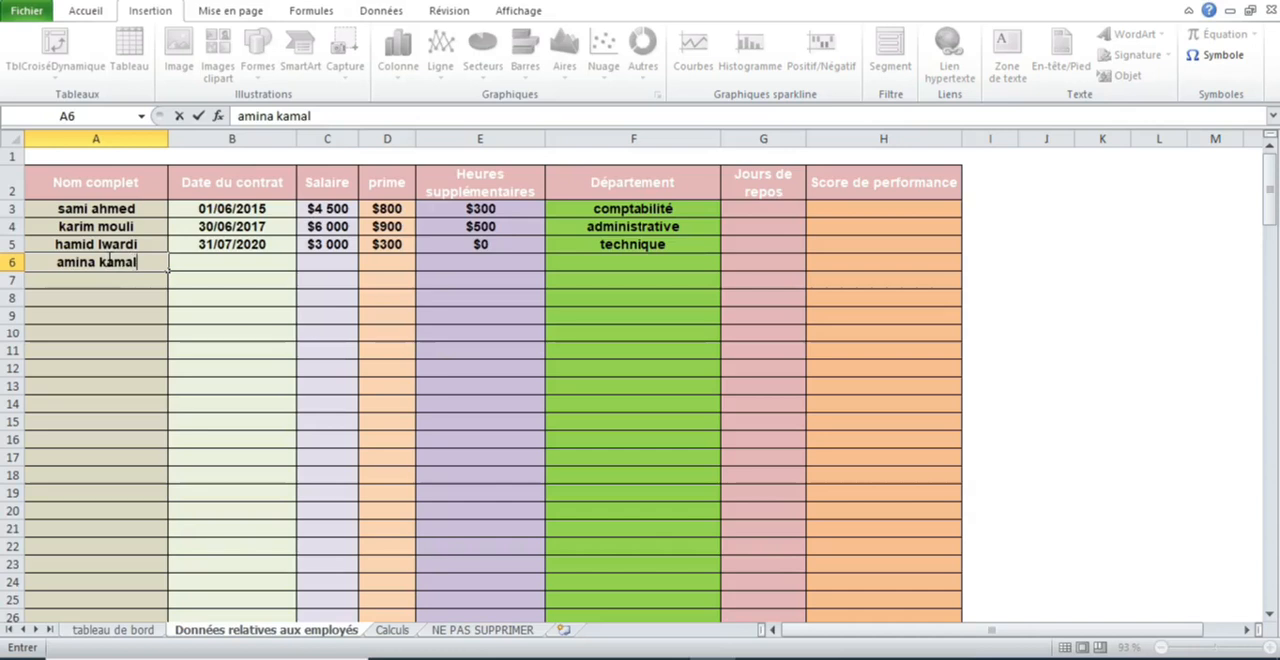
left_click(195, 262)
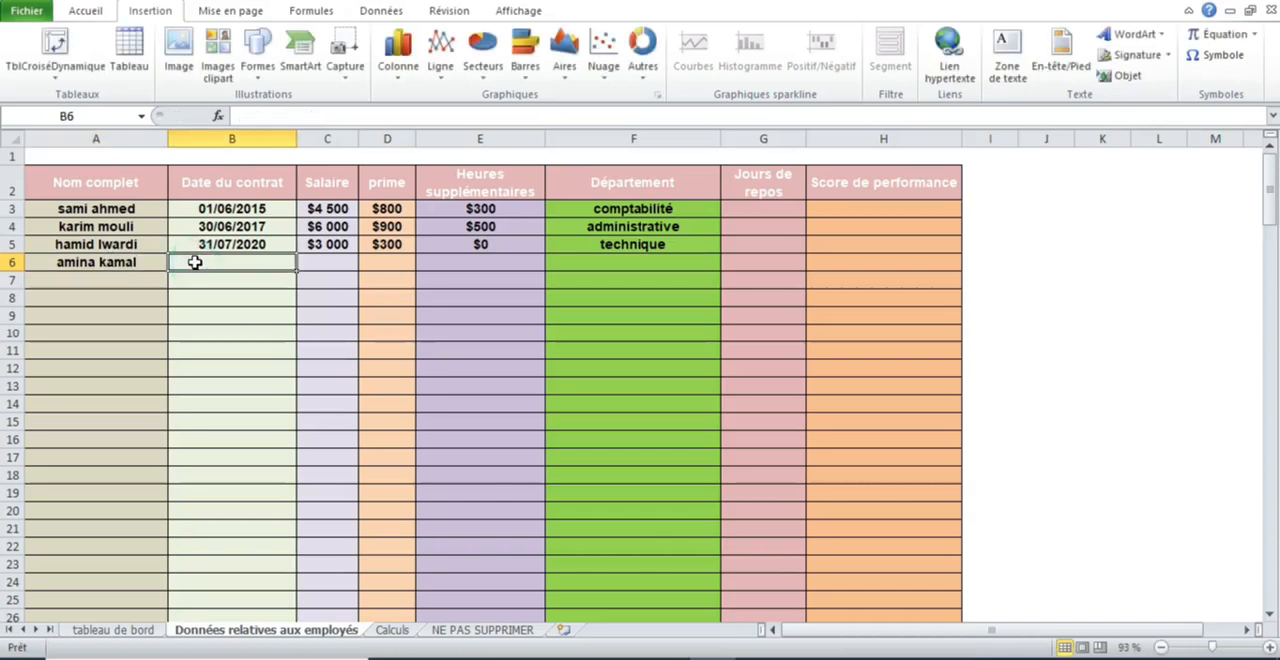
type("31/")
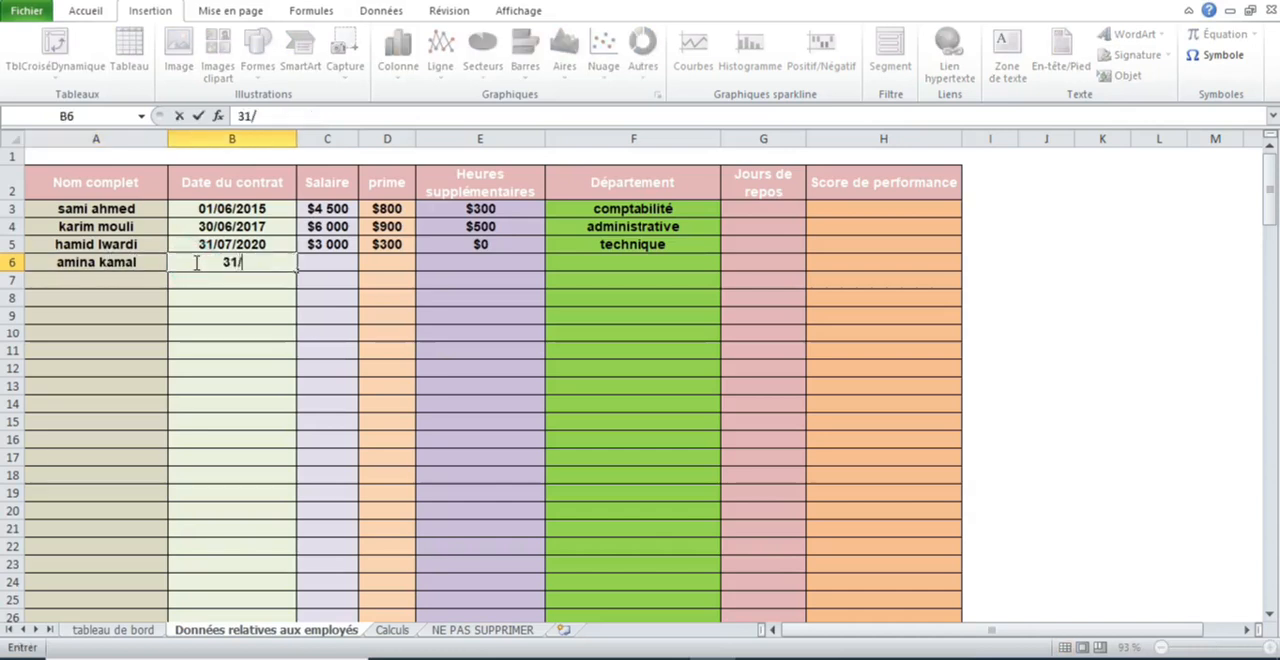
type("08/2020")
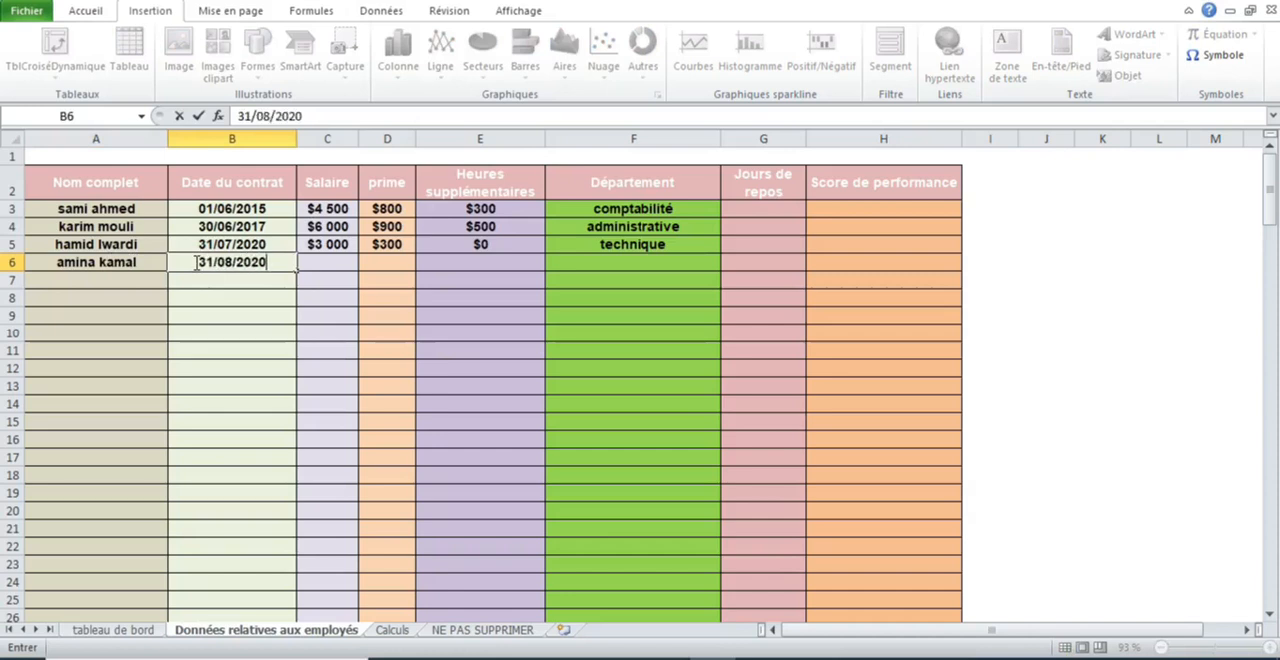
left_click(393, 632)
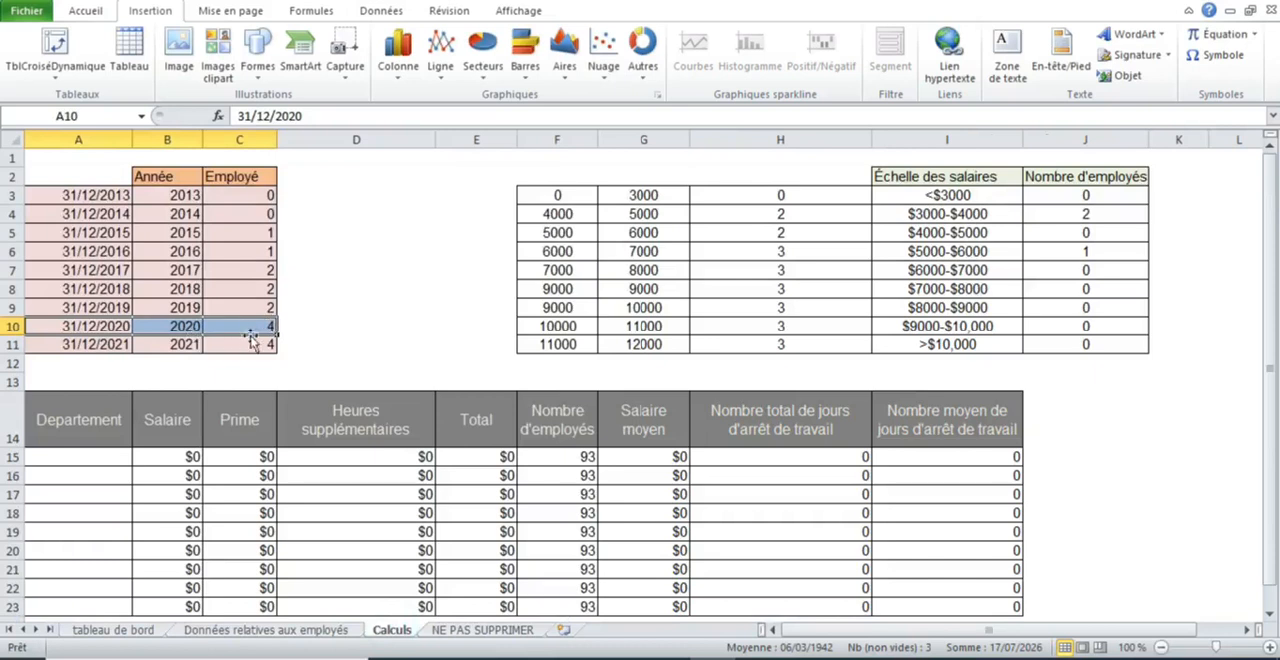
- Fill in the fourth employee's pay in row 6 of the employee data sheet with salary 10000, prime 300 and overtime 0
left_click(262, 632)
left_click(346, 268)
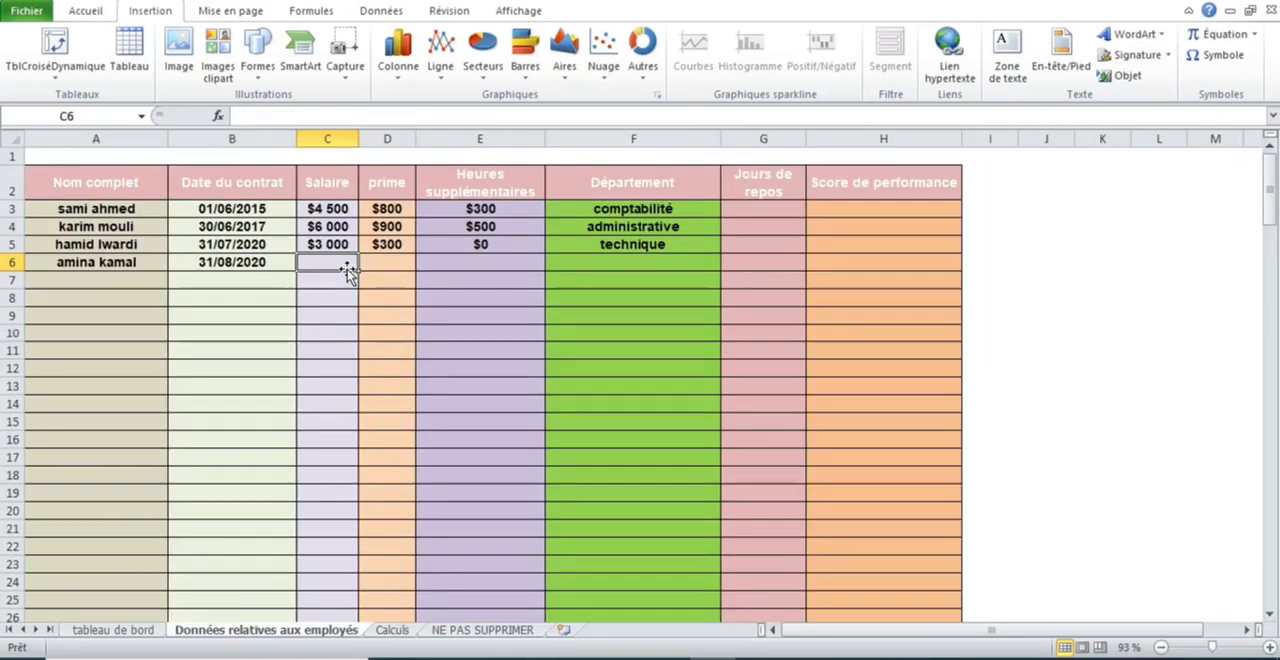
type("10000")
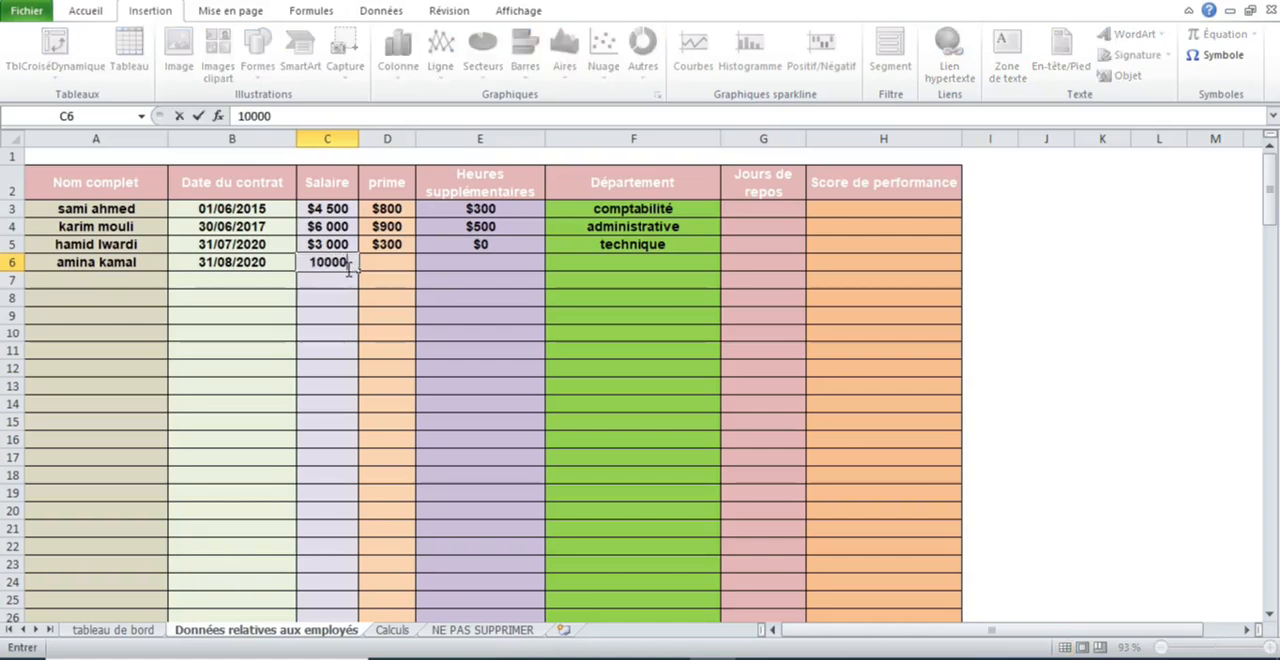
key("Return")
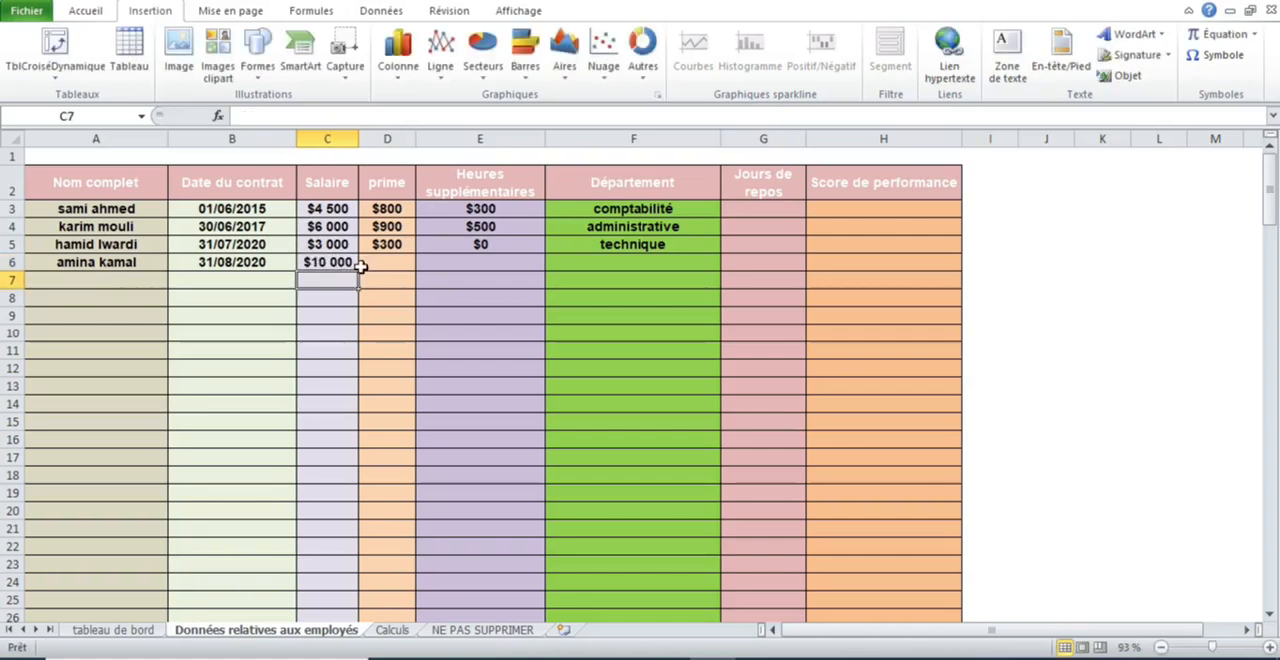
left_click(386, 261)
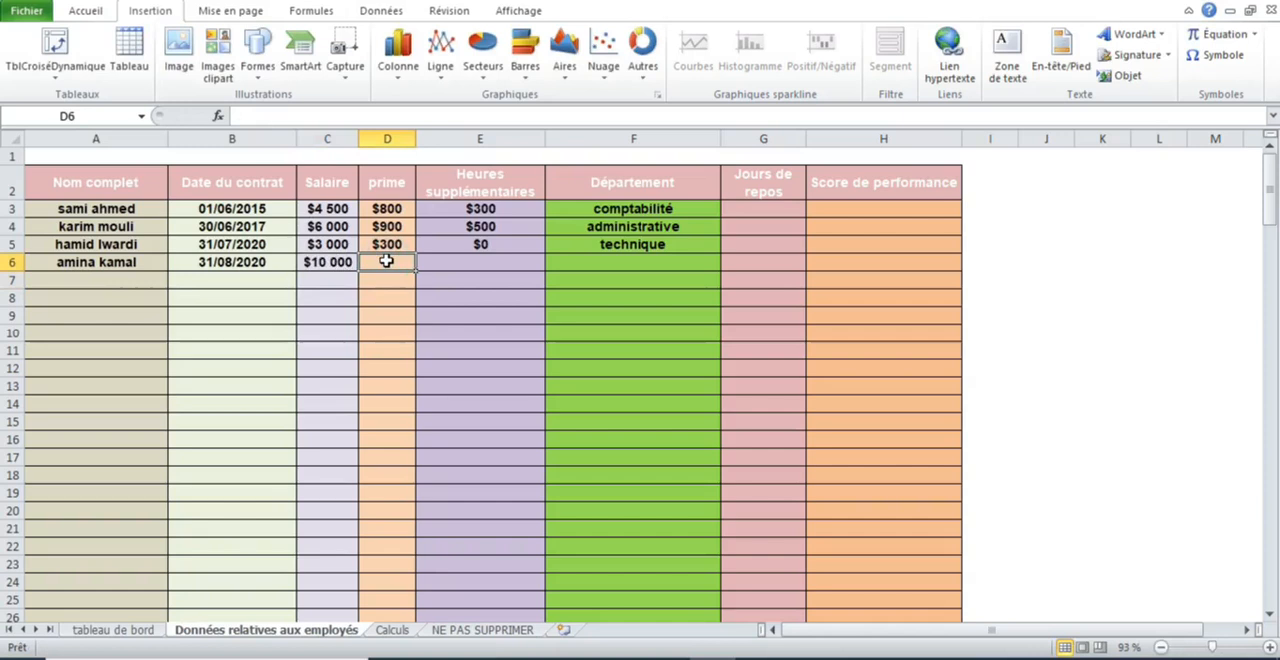
type("300")
key("Tab")
type("0")
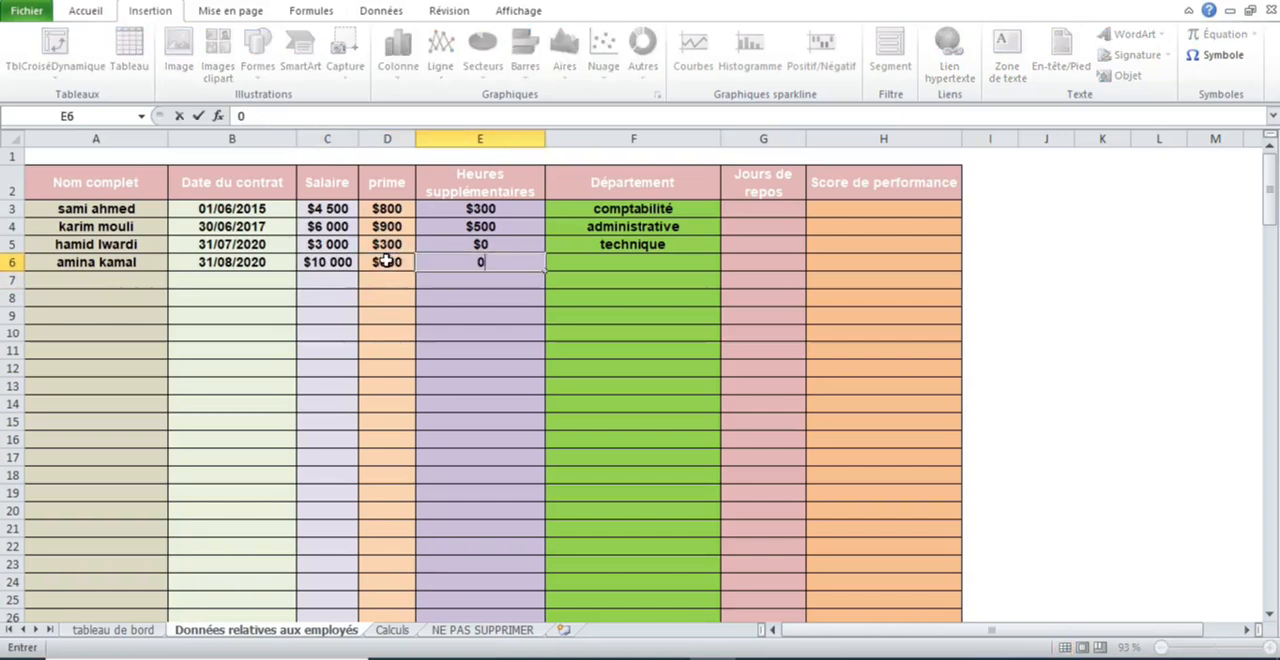
- Set the fourth employee's department to administrative in F6
key("Tab")
type("adm")
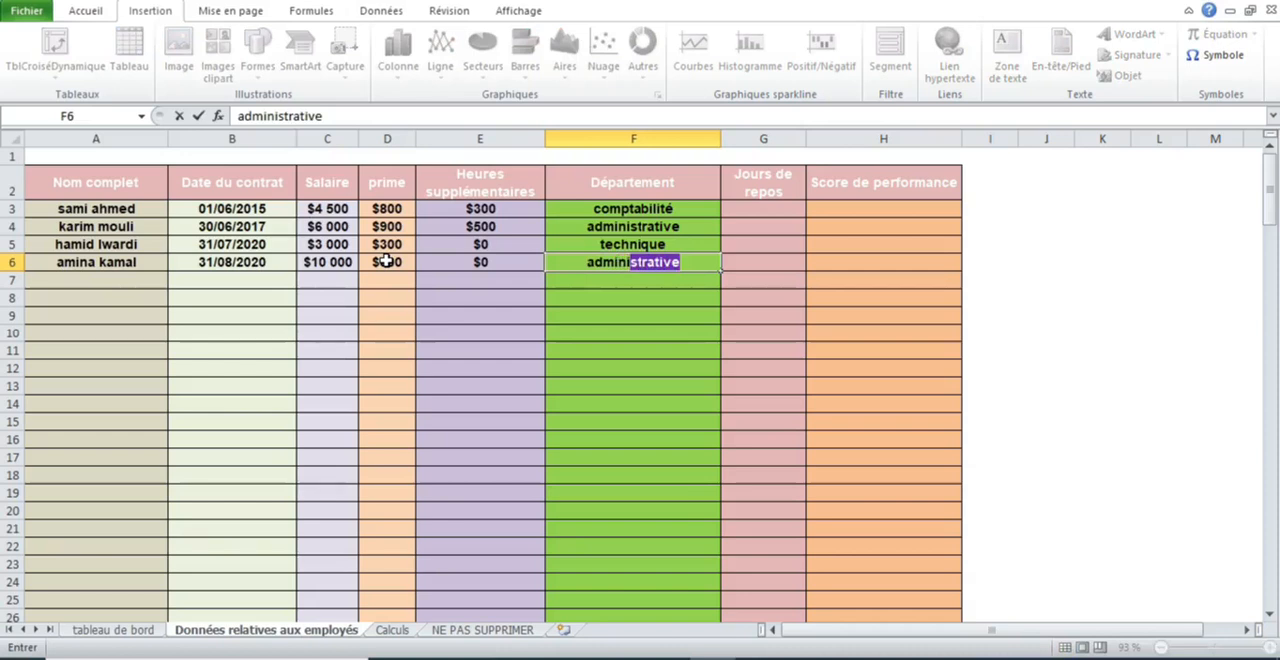
key("Return")
- Enter the fifth employee's full name and contract date 31/01/2021 in row 7 of the employee data sheet
left_click(63, 284)
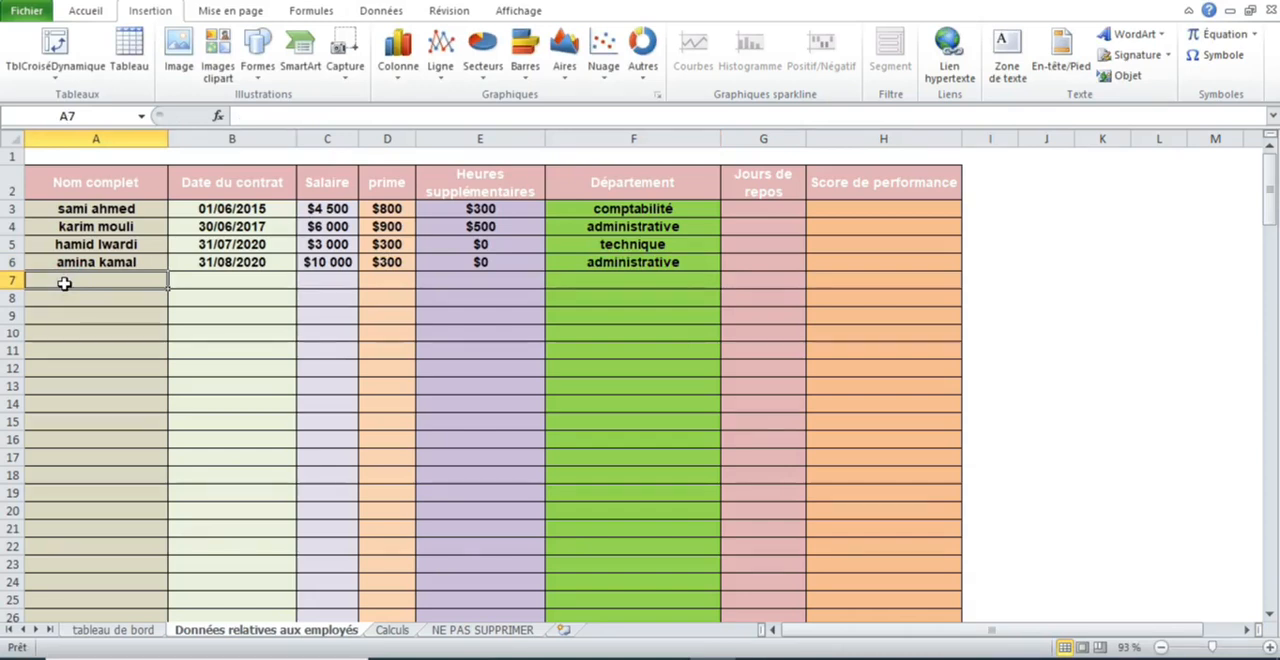
type("k")
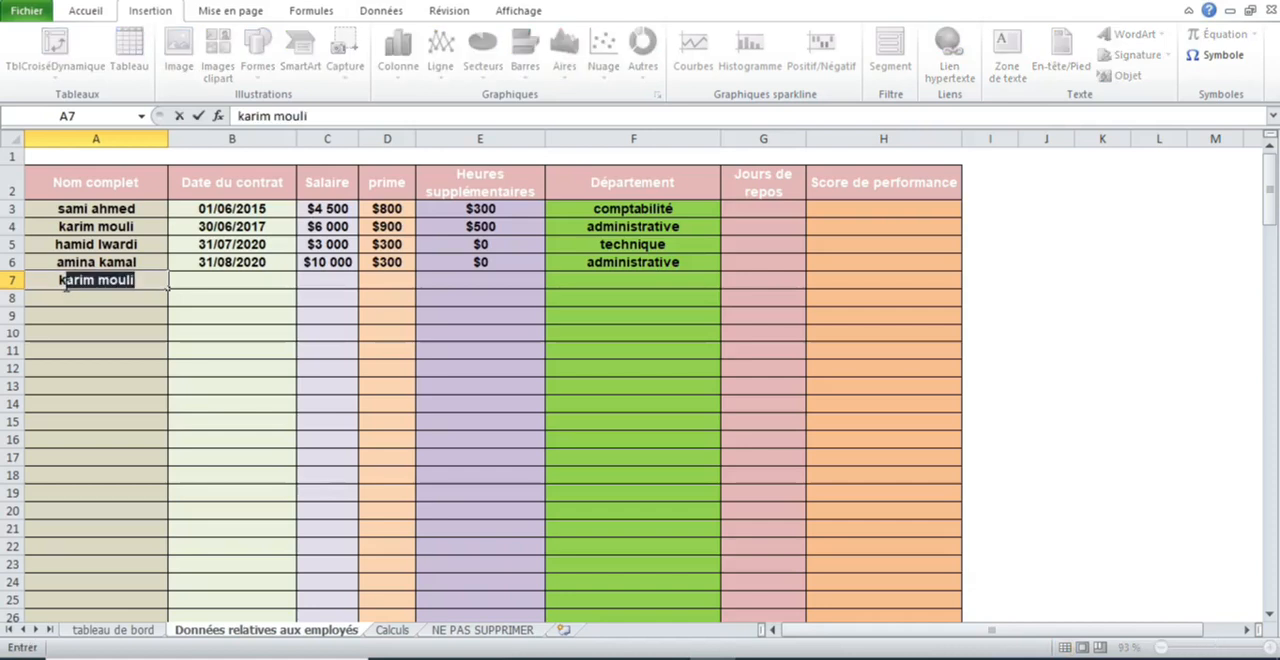
key("BackSpace")
key("BackSpace")
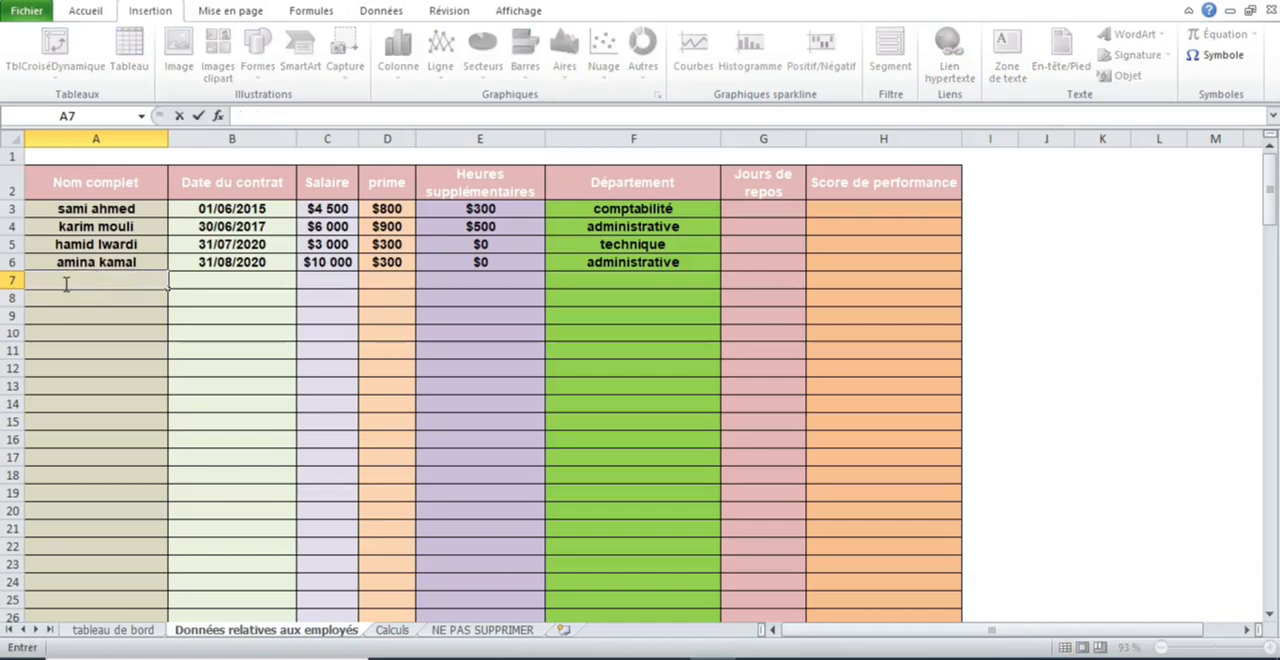
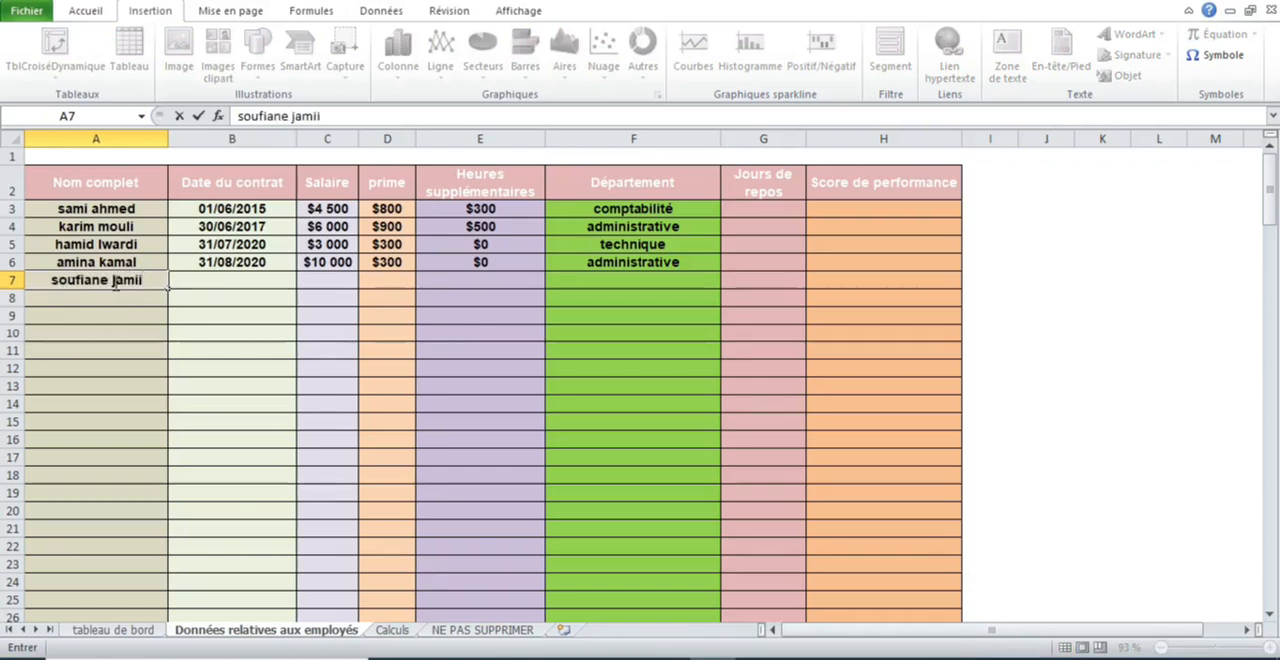
left_click(200, 281)
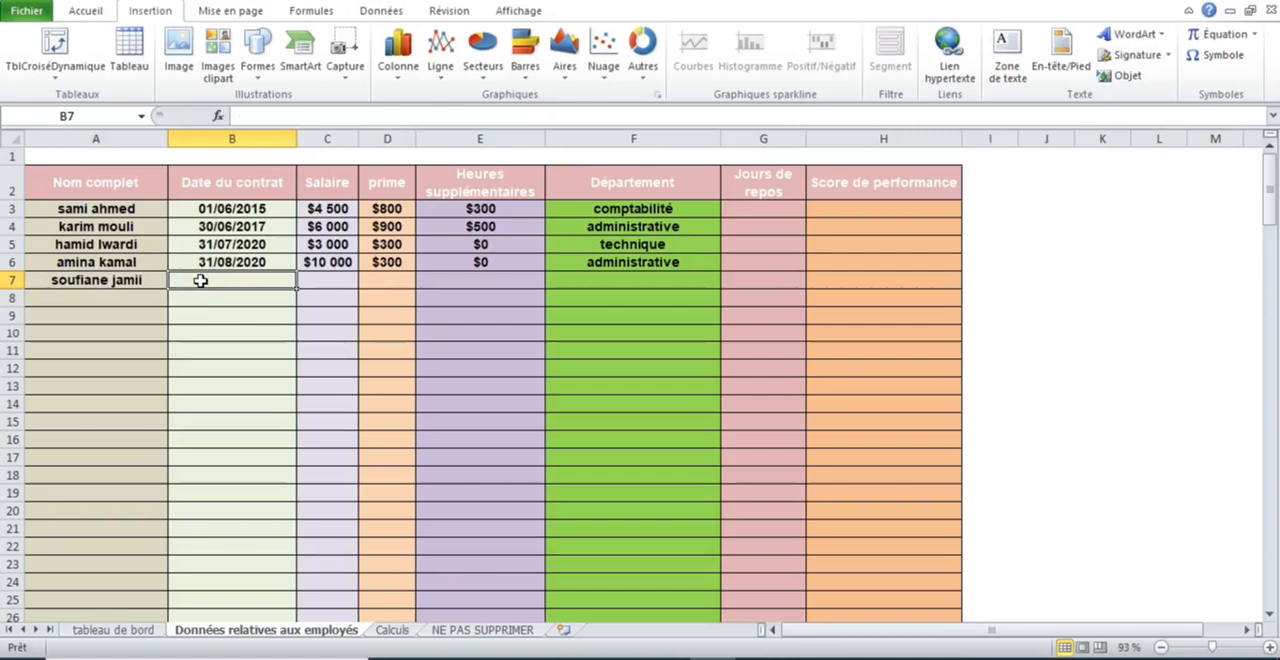
type("31/01/2021")
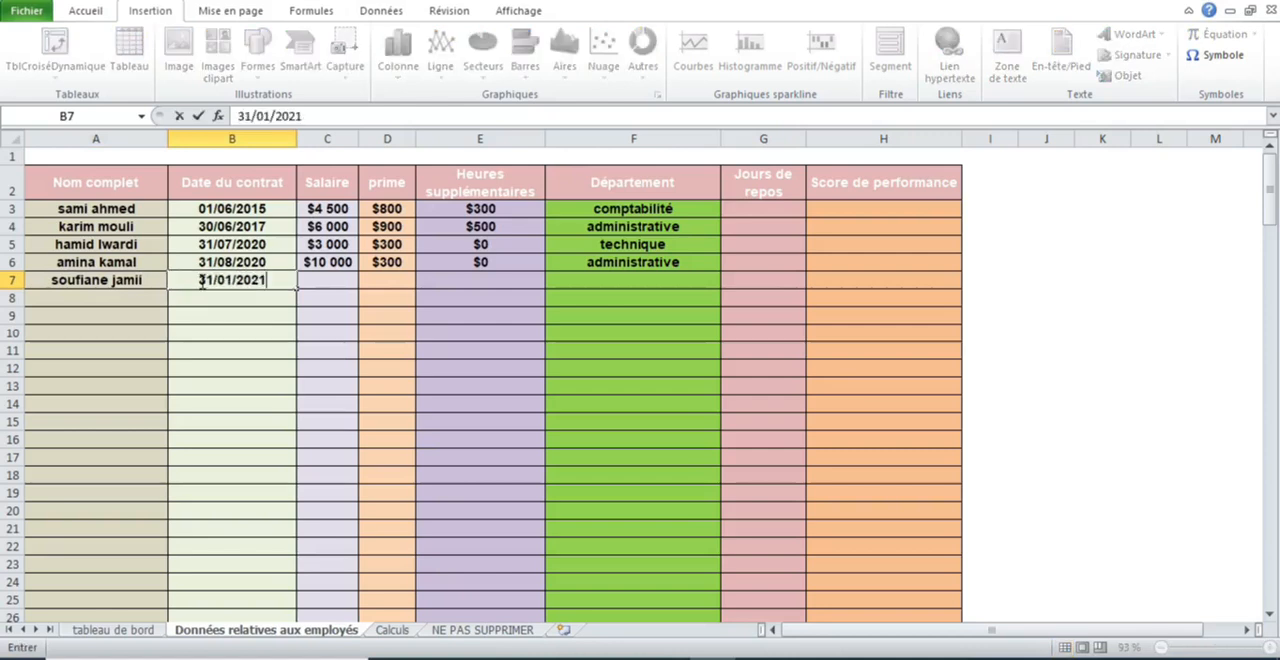
- Fill in the fifth employee's pay in row 7 with salary 8000, prime 200 and overtime 500
left_click(344, 281)
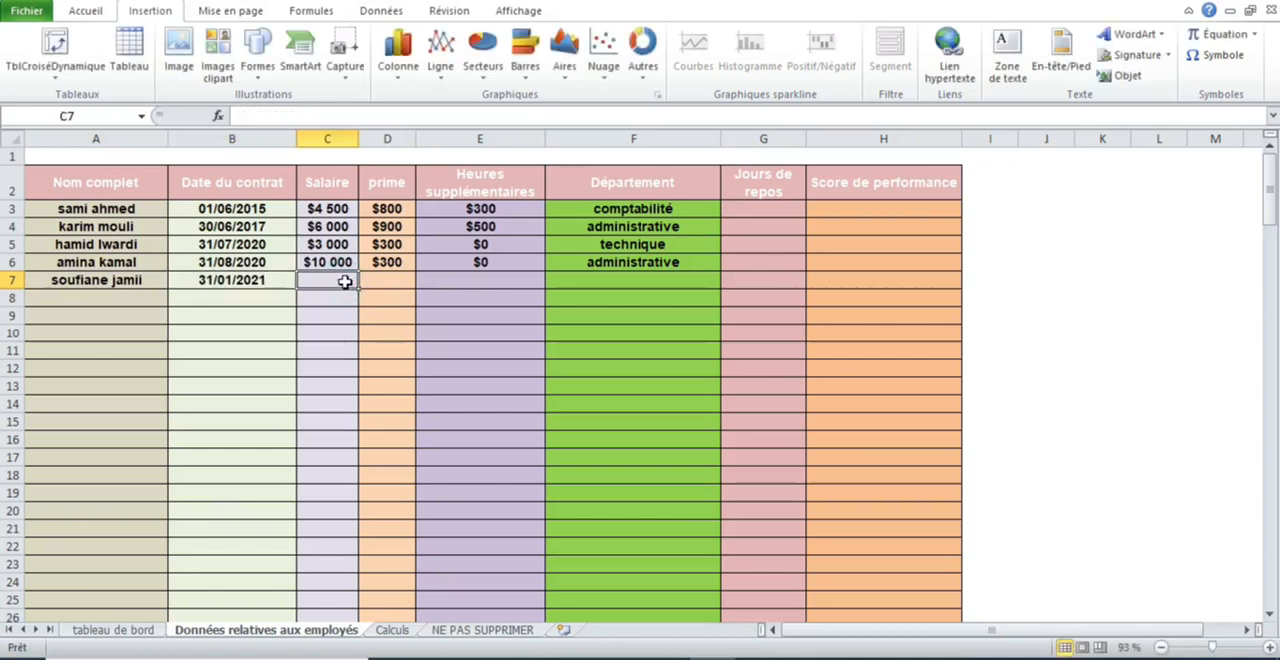
type("8000")
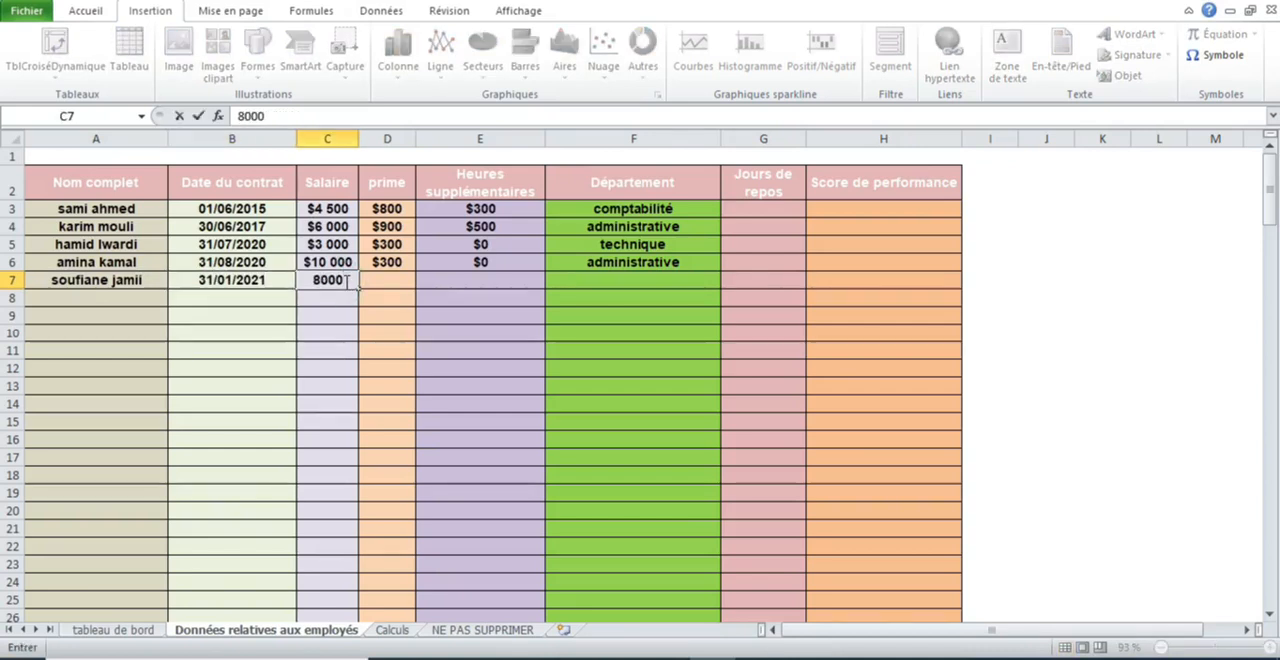
key("Tab")
type("200")
key("Tab")
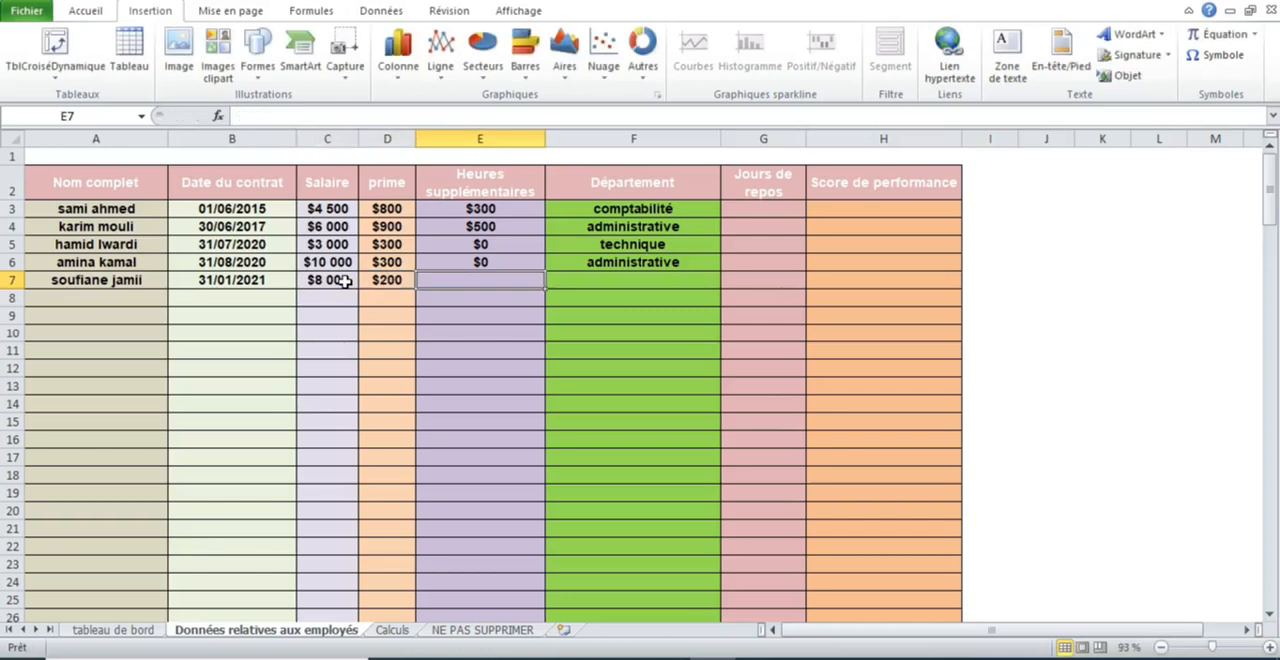
type("500")
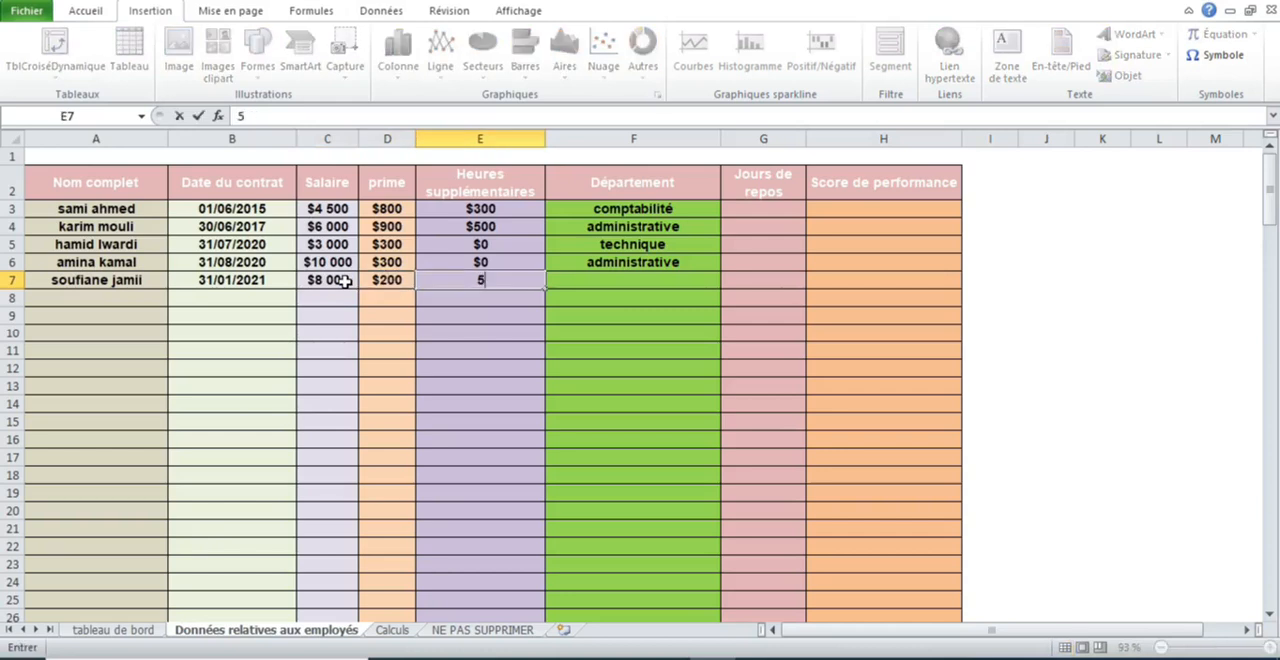
- Set the fifth employee's department to comptabilité in F7
left_click(681, 265)
left_click(683, 279)
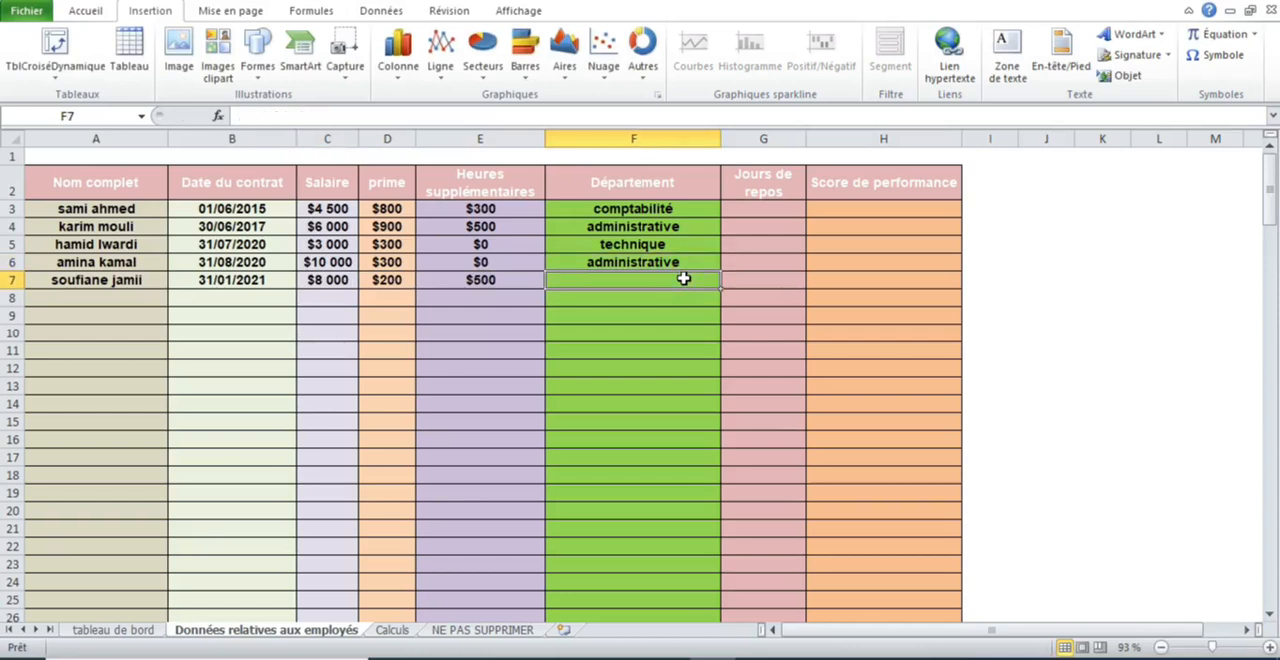
type("co")
key("Return")
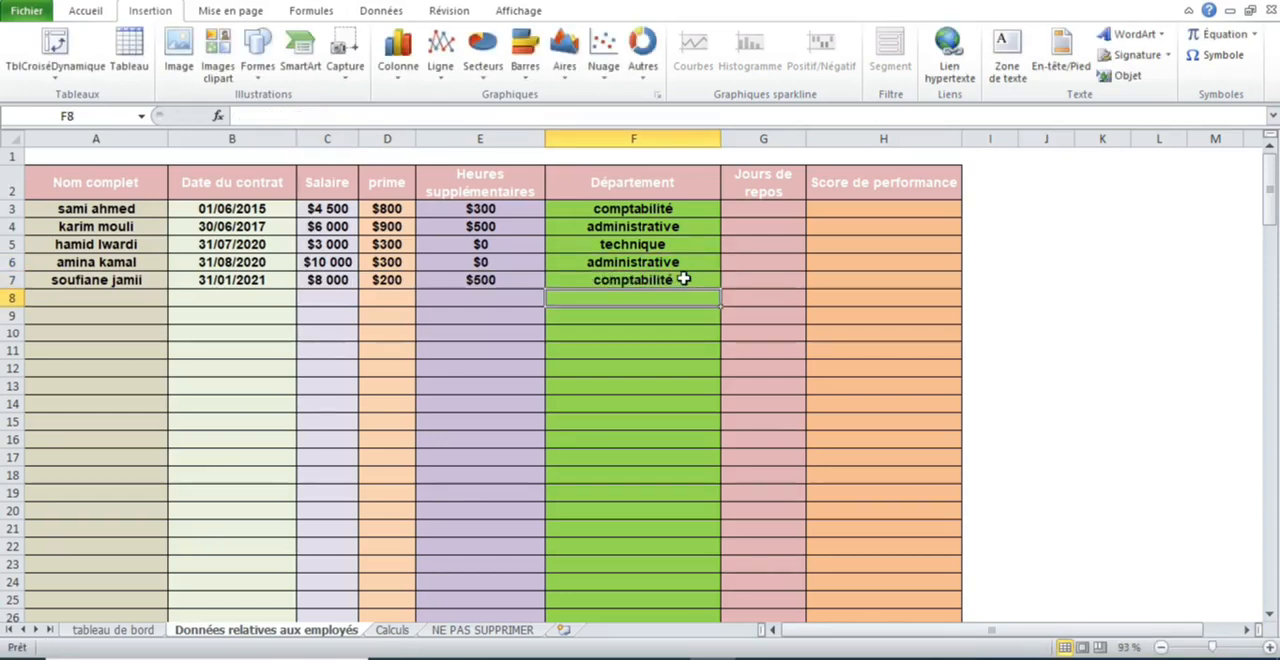
- Review the first employee's record, then examine the department table and the employee counts per salary range in the Calculs sheet
left_click_drag(97, 208, 589, 208)
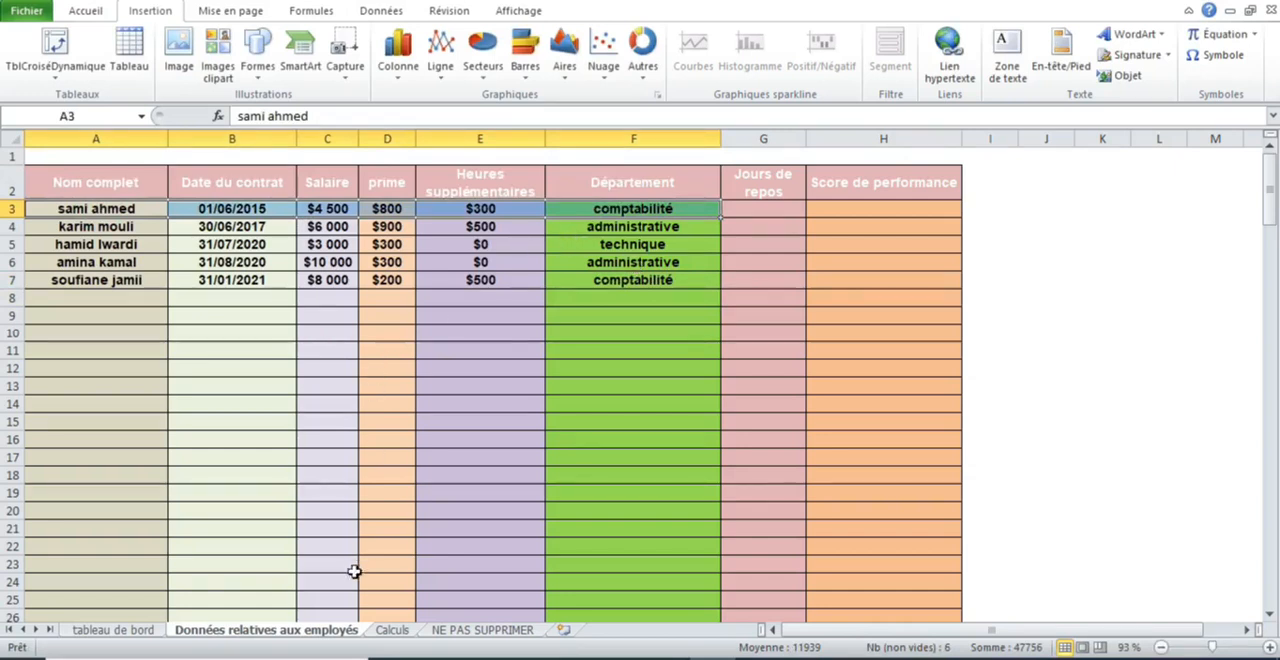
left_click(389, 630)
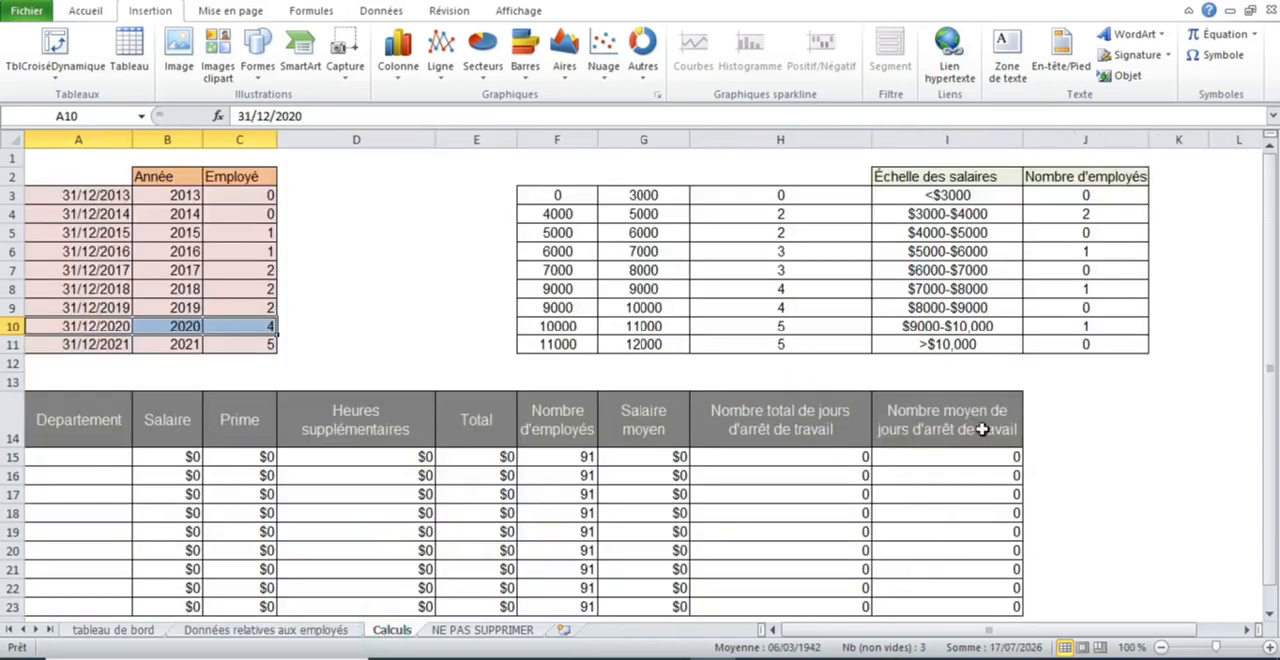
left_click_drag(1270, 384, 1270, 400)
left_click_drag(1000, 440, 100, 594)
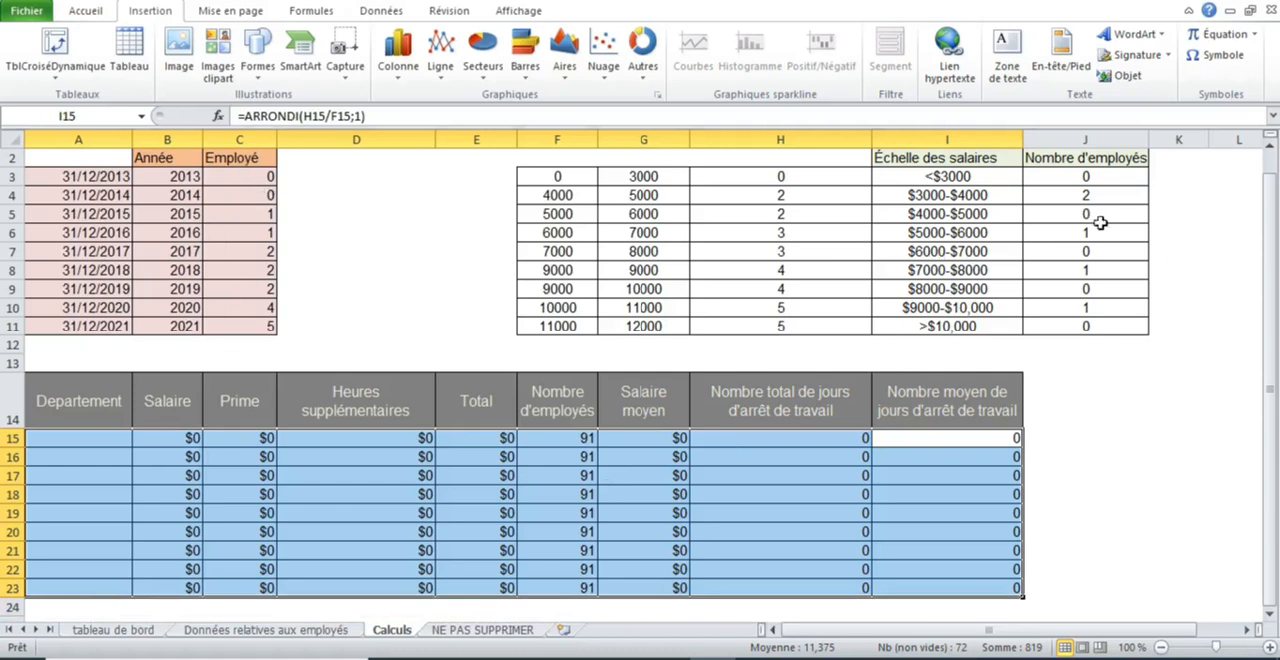
left_click_drag(937, 201, 1083, 194)
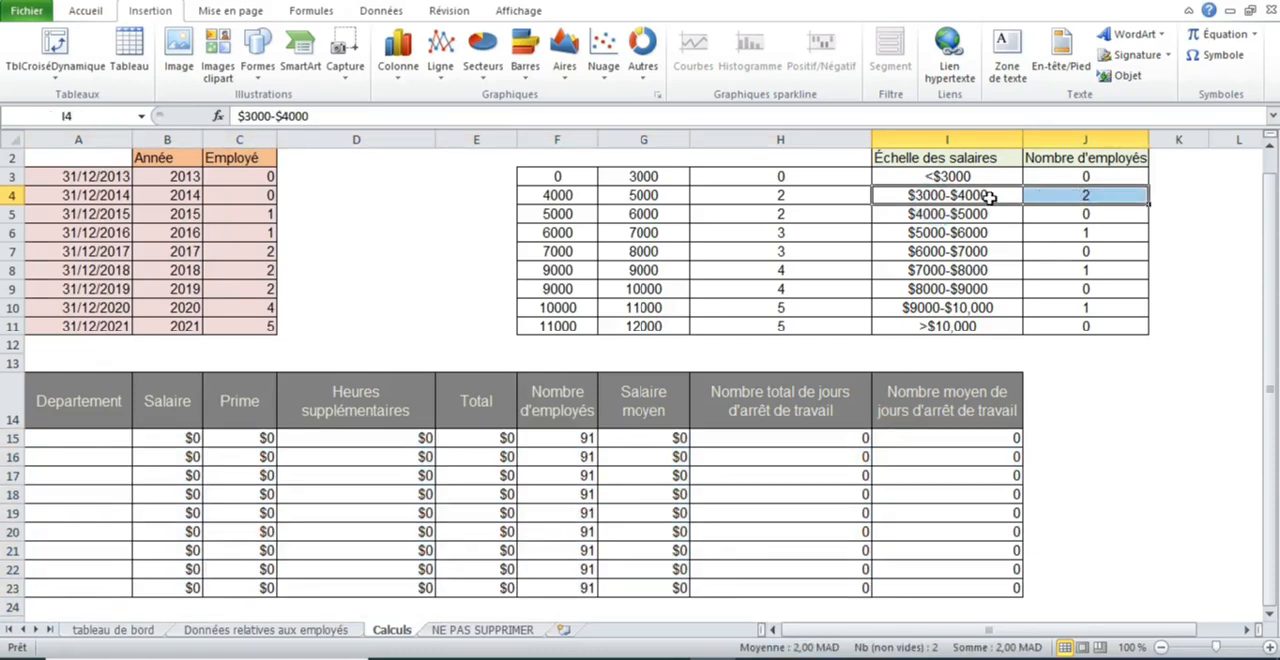
left_click_drag(1090, 233, 1029, 235)
left_click_drag(1080, 278, 1072, 316)
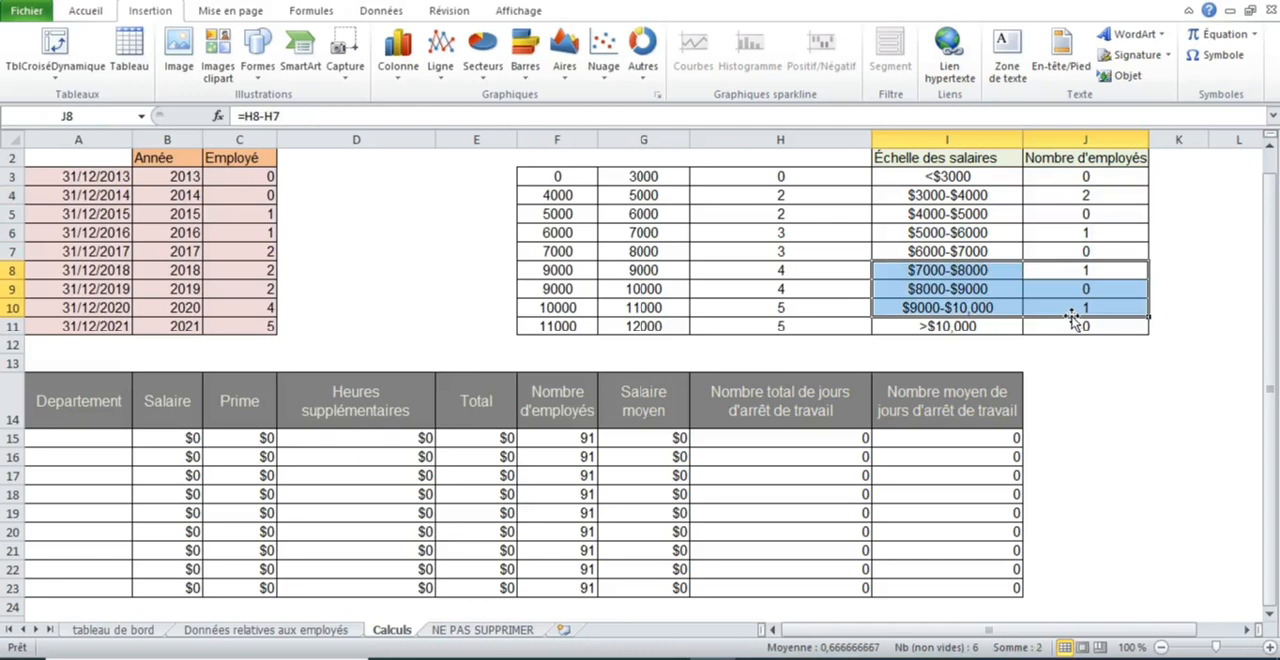
- Examine the yearly bars of the Nombre de salariés dans l'année chart on the tableau de bord sheet
left_click(141, 636)
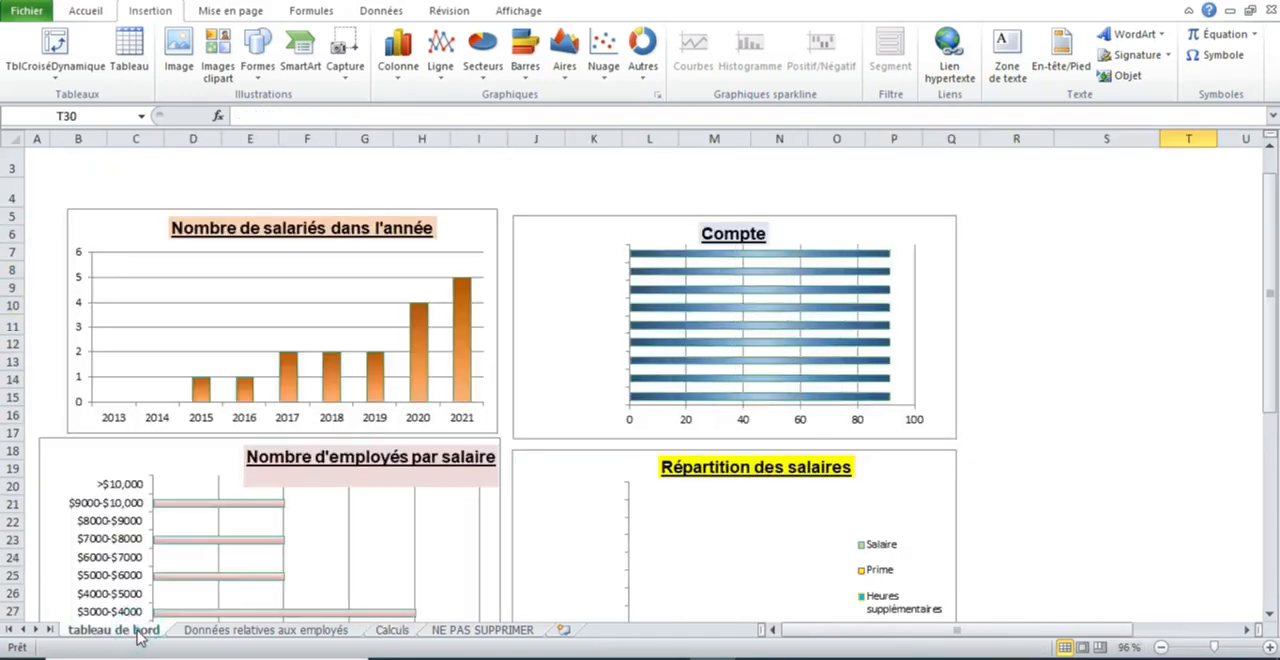
mouse_move(368, 373)
mouse_move(1273, 208)
left_mouse_down()
mouse_move(1275, 244)
mouse_move(1275, 212)
left_mouse_up()
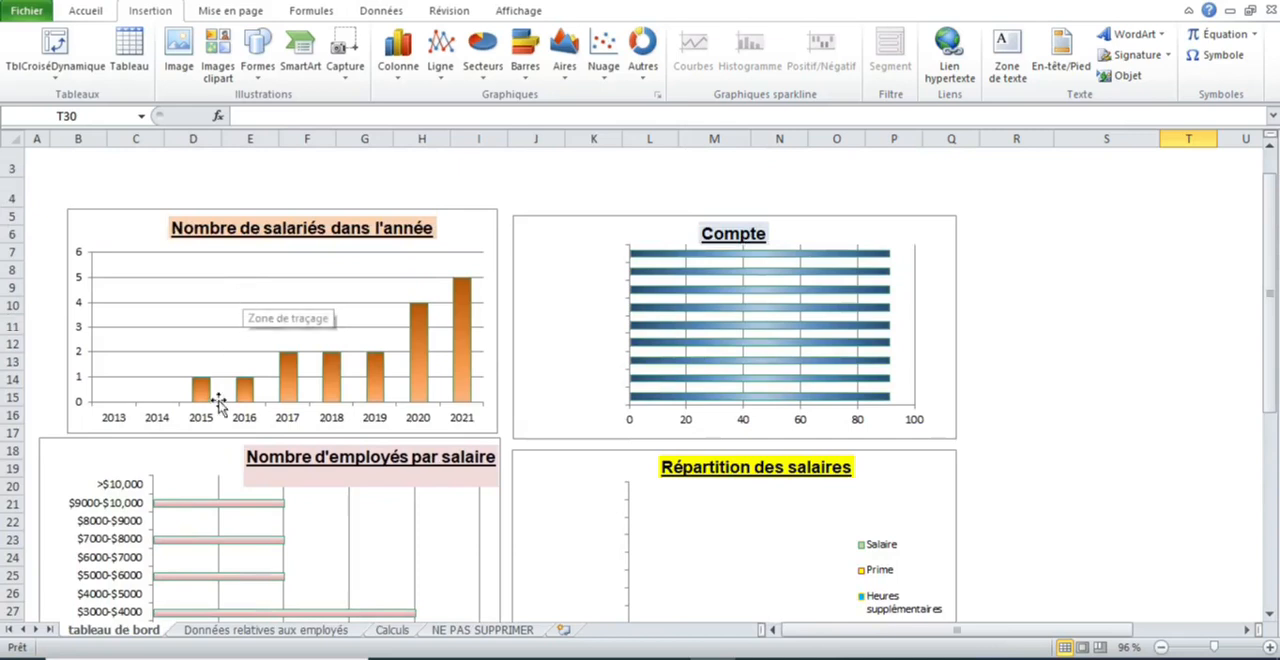
left_click(250, 632)
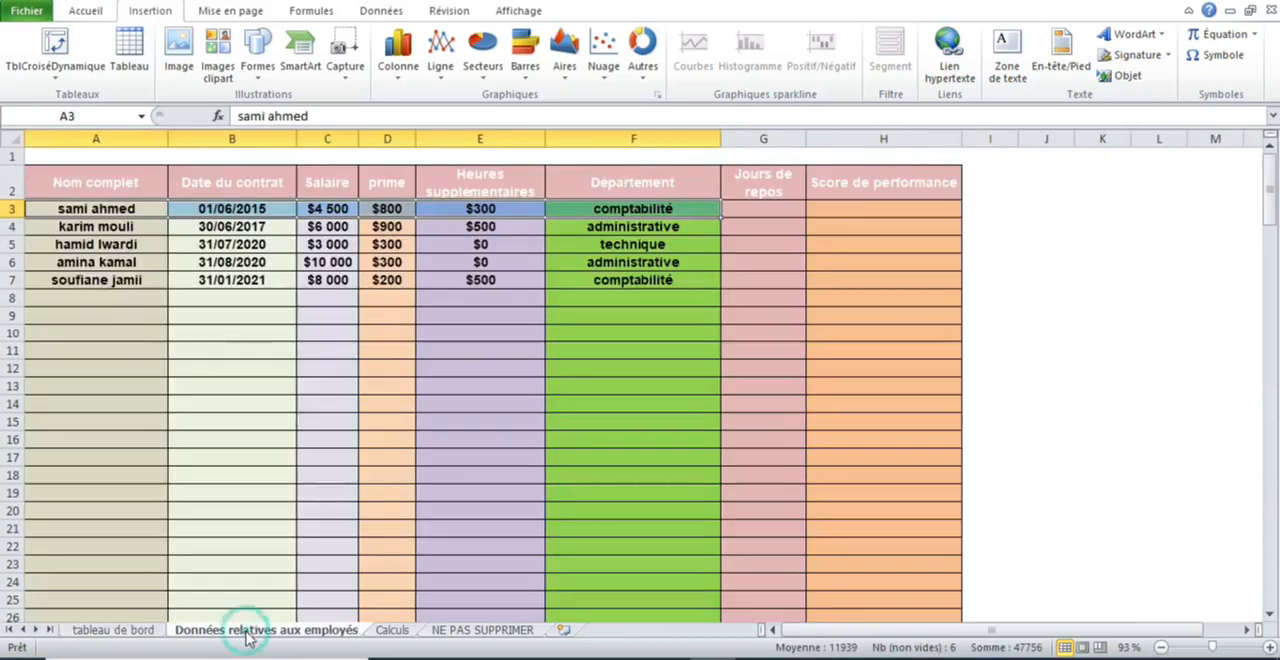
left_click(140, 632)
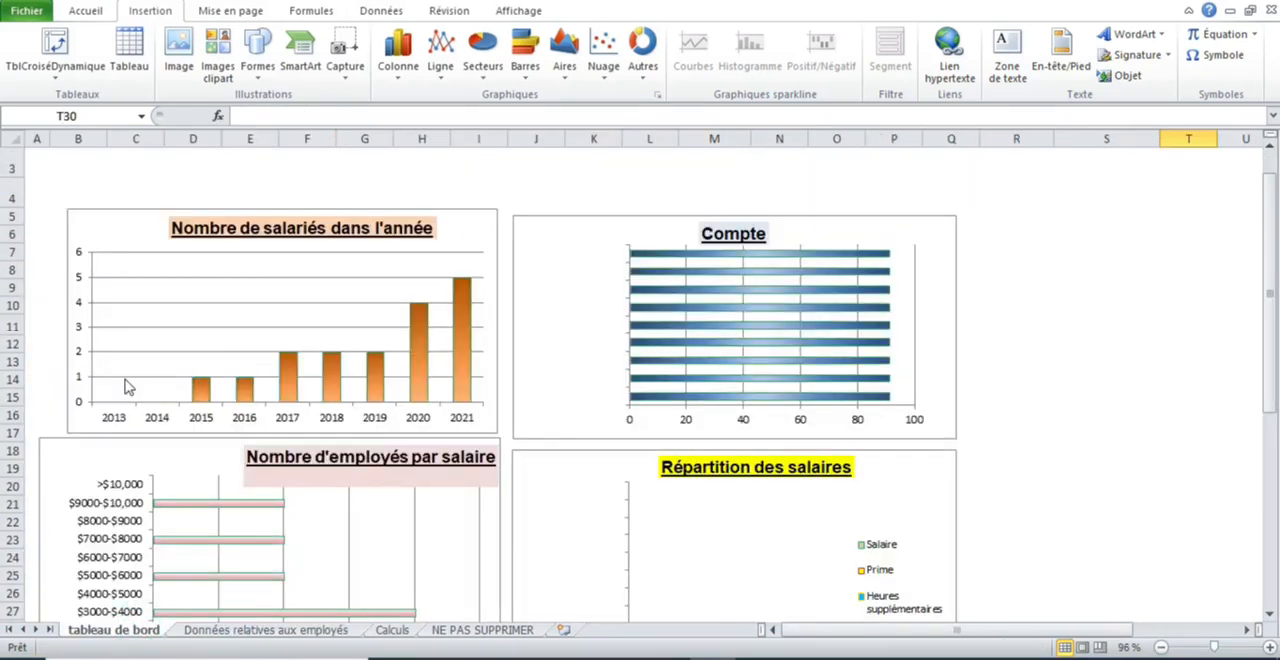
mouse_move(250, 389)
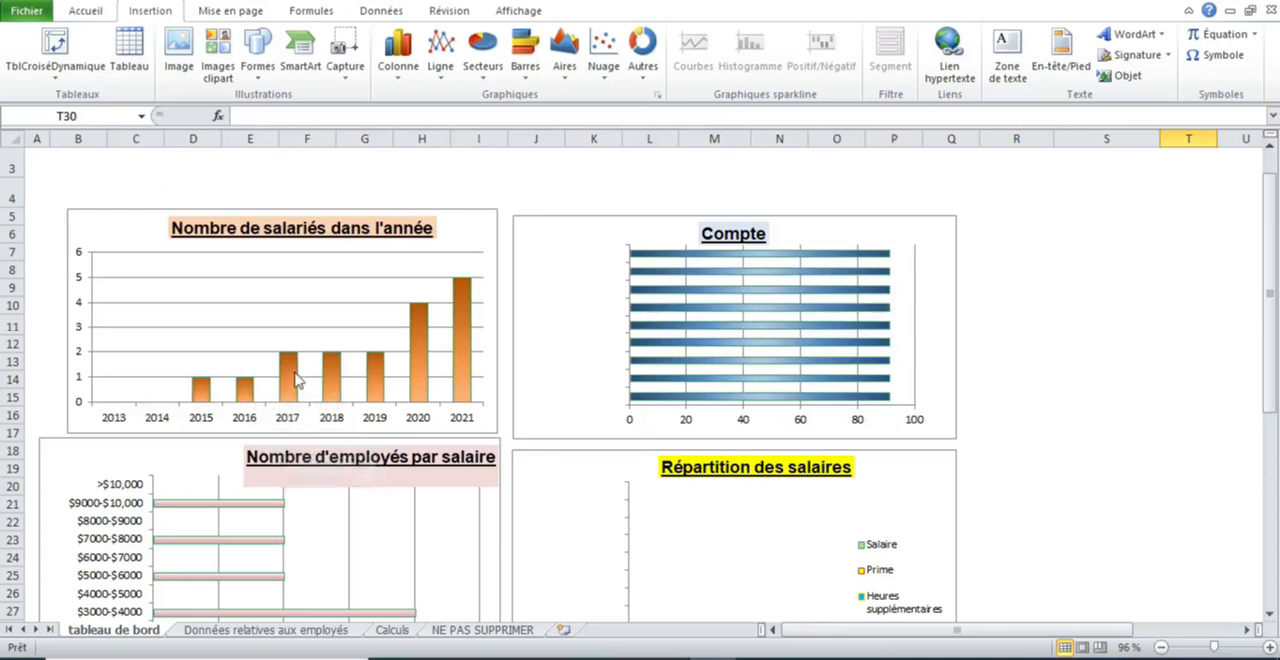
mouse_move(295, 373)
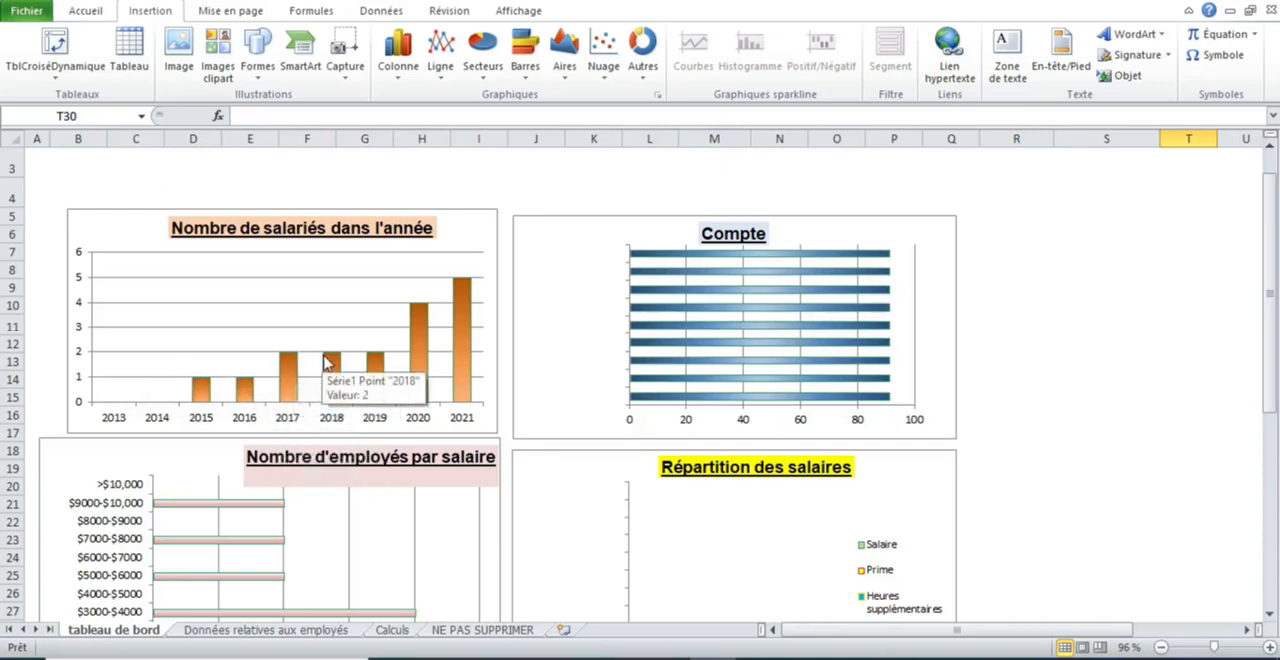
mouse_move(386, 360)
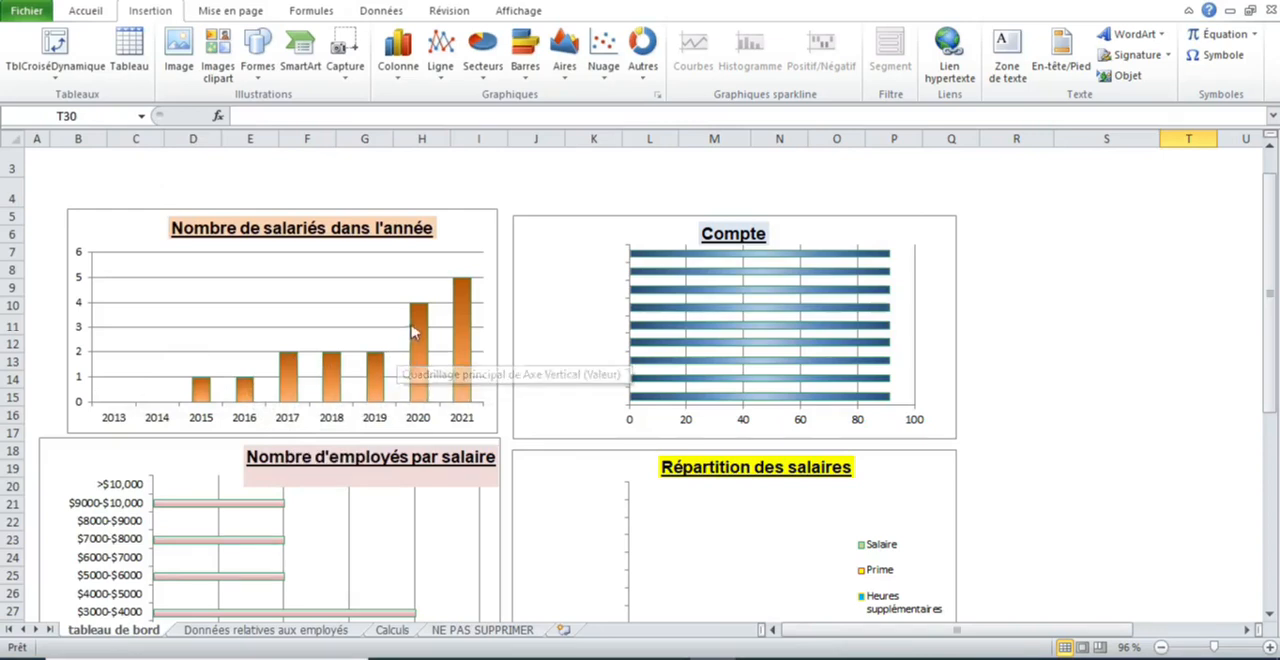
- Compare the contract dates in B5:B6 of the employee data sheet with the yearly employee chart on the dashboard
left_click(218, 630)
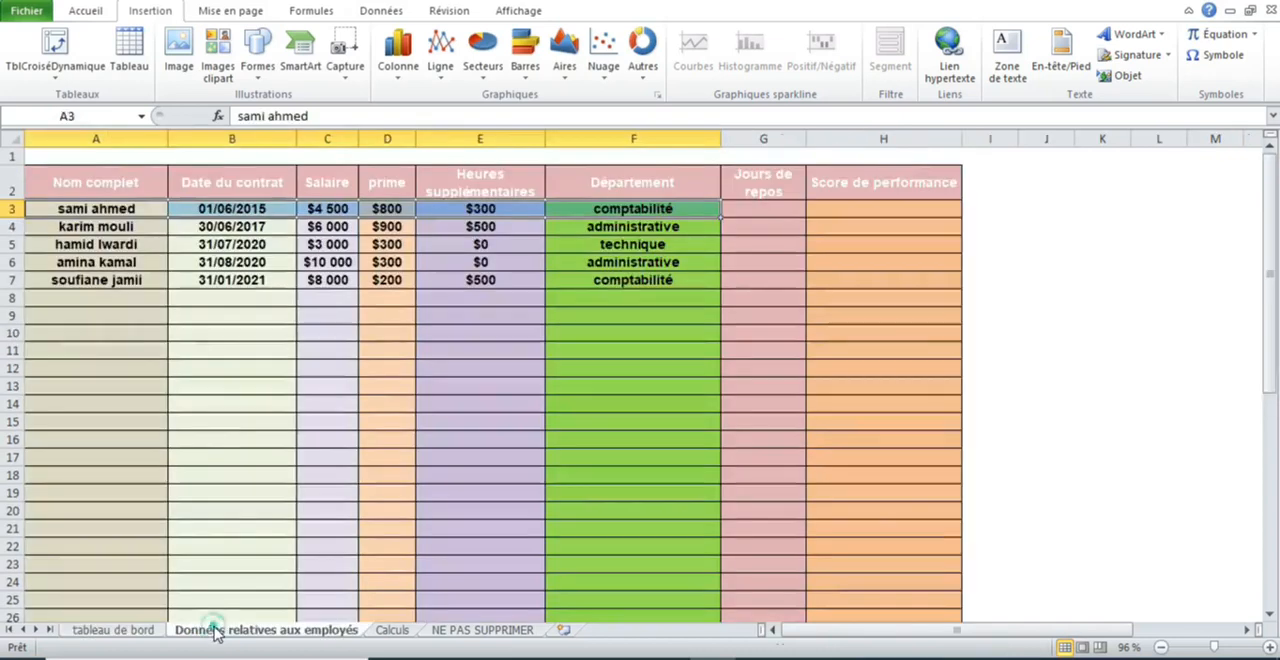
left_click_drag(271, 245, 270, 263)
left_click(127, 632)
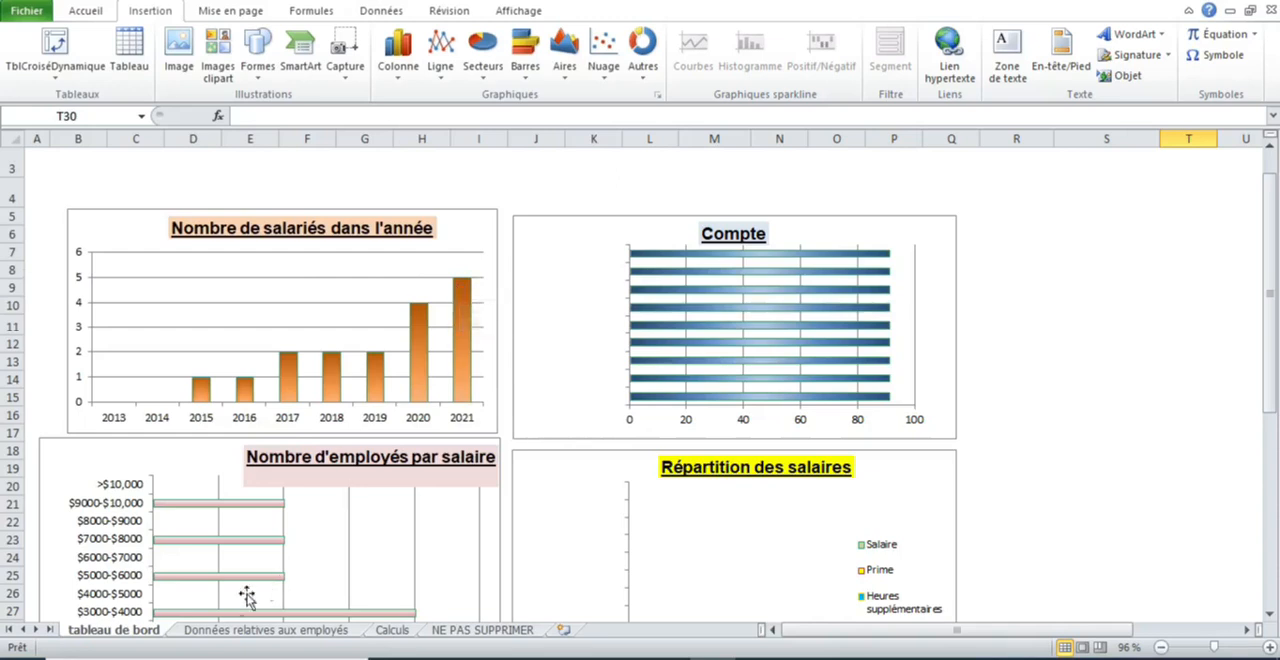
left_click(197, 630)
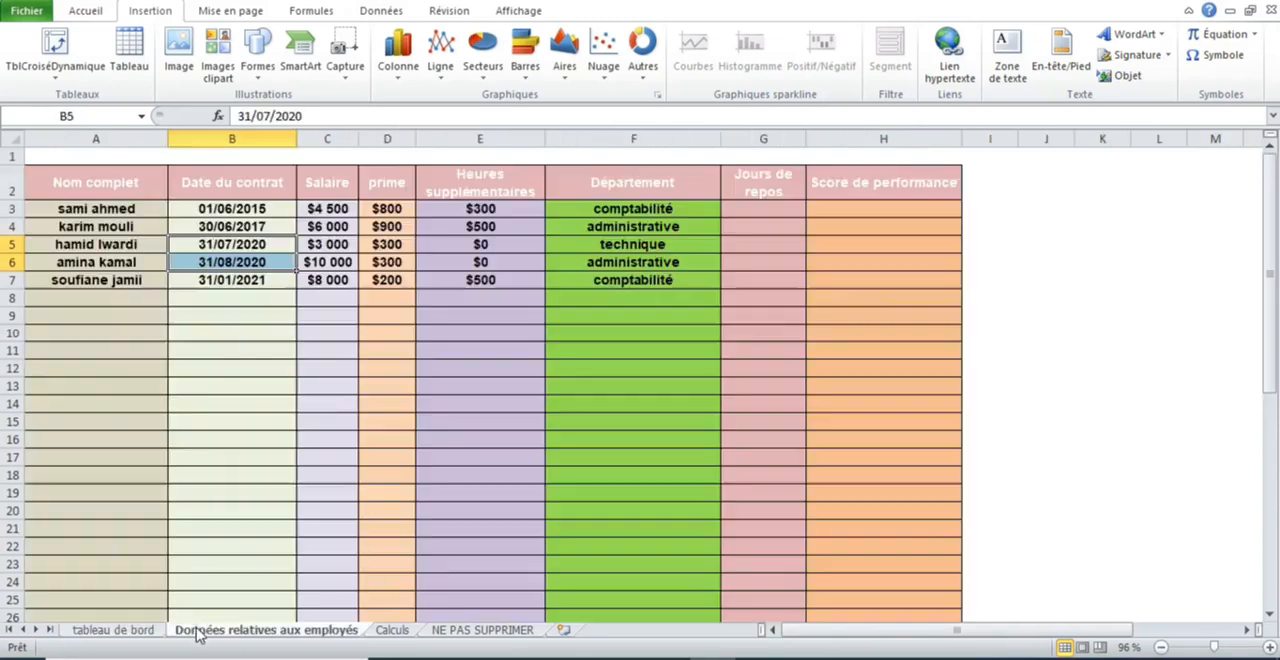
left_click(475, 375)
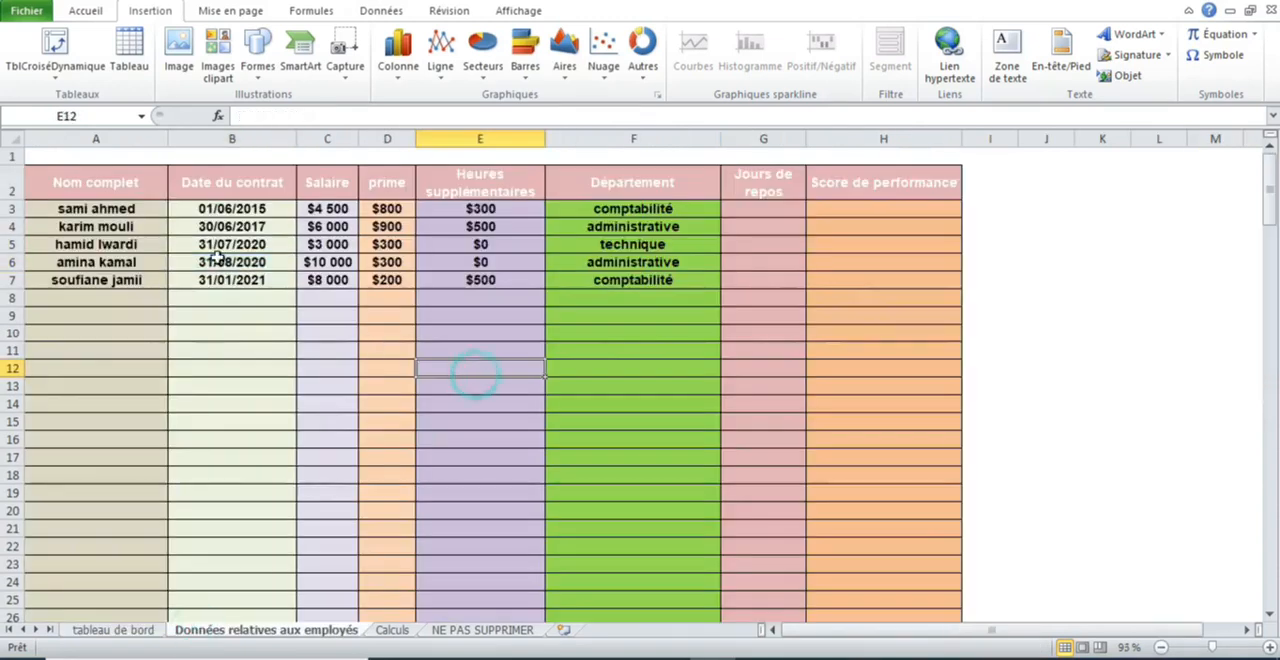
- Review the dashboard's employees-by-salary chart, both Répartition des salaires charts and the individual employee lookup table
left_click(145, 630)
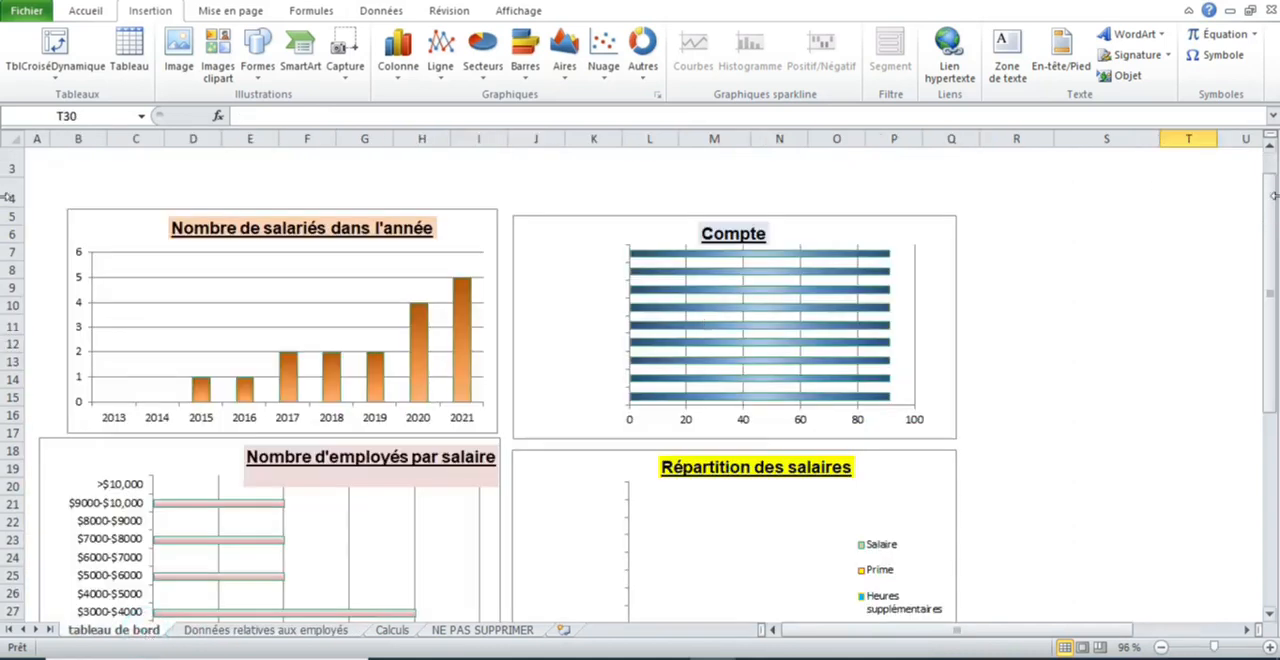
left_click_drag(1272, 203, 1270, 233)
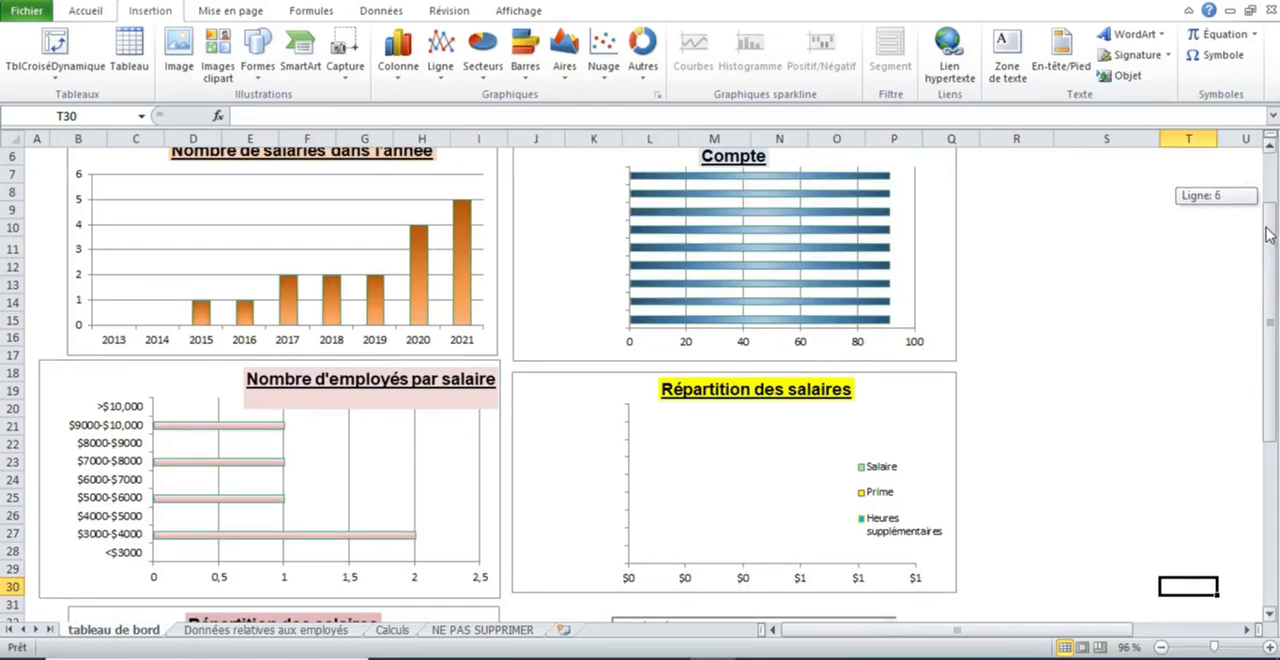
left_click_drag(1270, 233, 1269, 234)
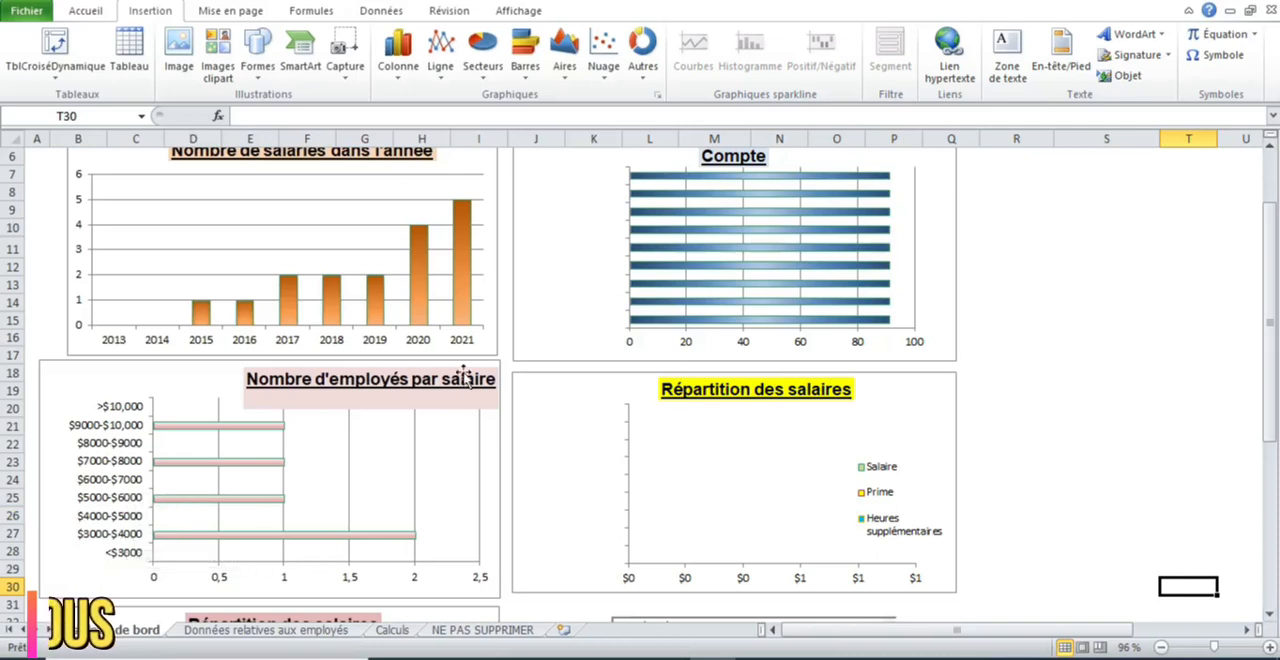
left_click_drag(1273, 281, 1272, 453)
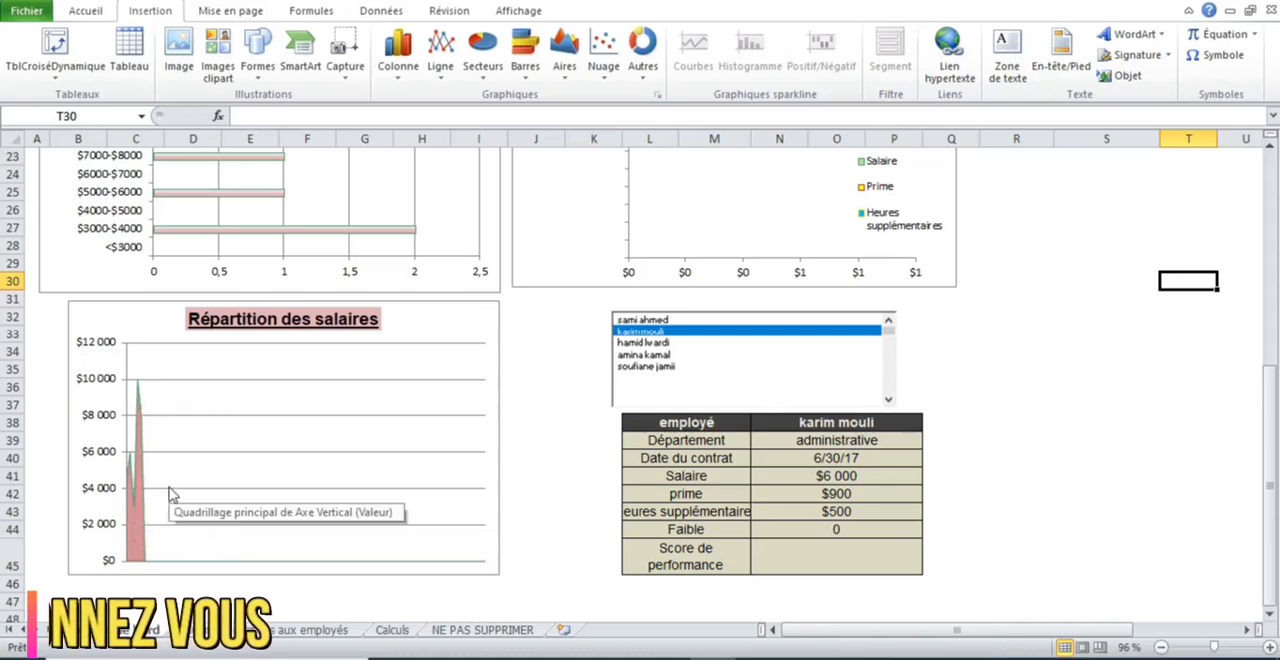
left_click(1272, 358)
left_click_drag(1272, 358, 1268, 348)
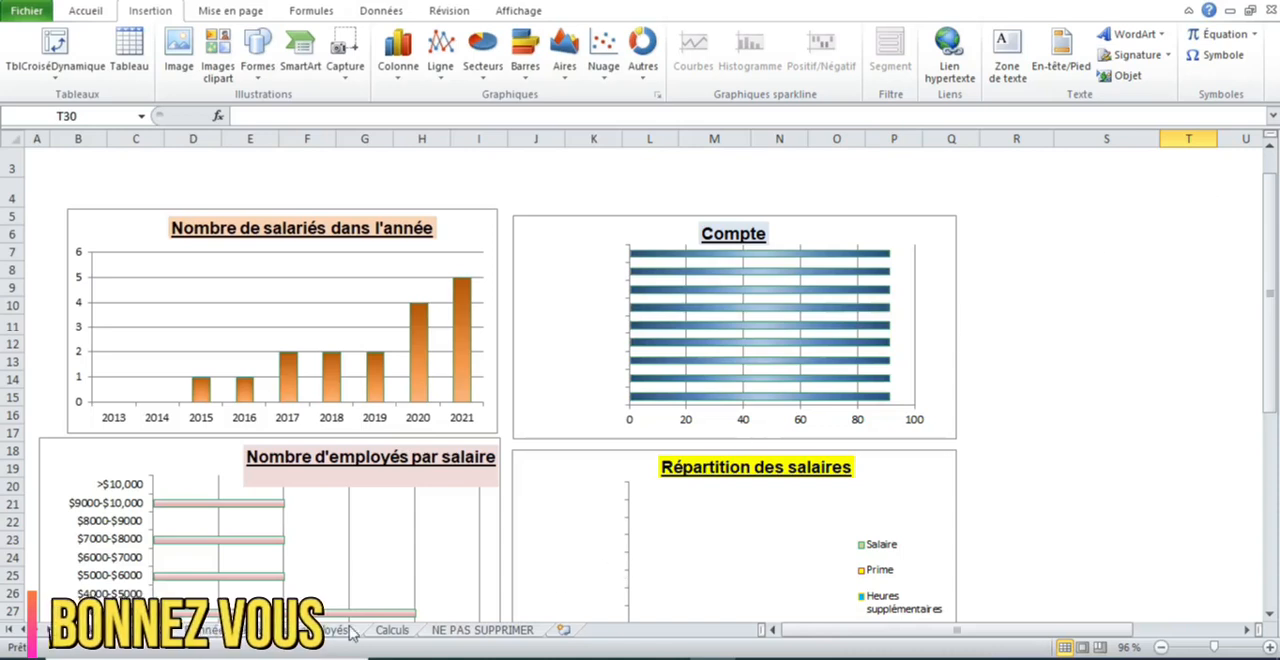
left_click_drag(1272, 260, 1276, 316)
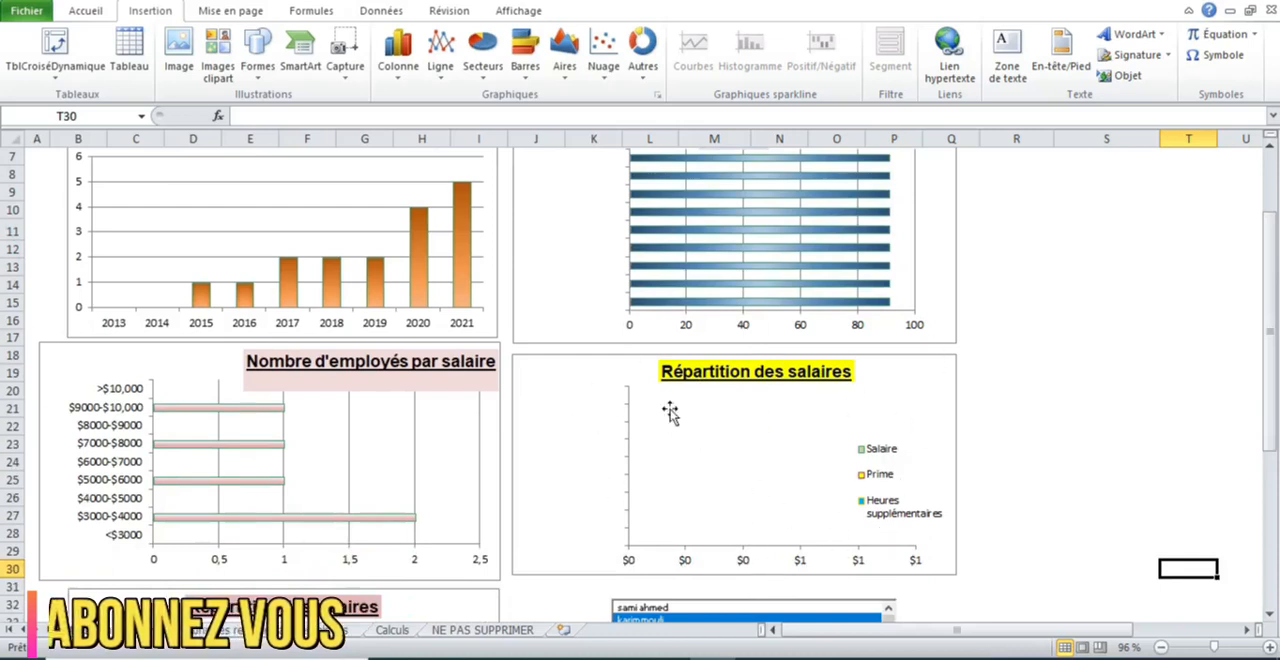
- Display the fourth employee's details, then the fifth employee's, in the dashboard's individual employee lookup table
left_click_drag(1272, 348, 1272, 348)
left_click_drag(1270, 349, 1270, 353)
left_click_drag(5, 313, 1270, 487)
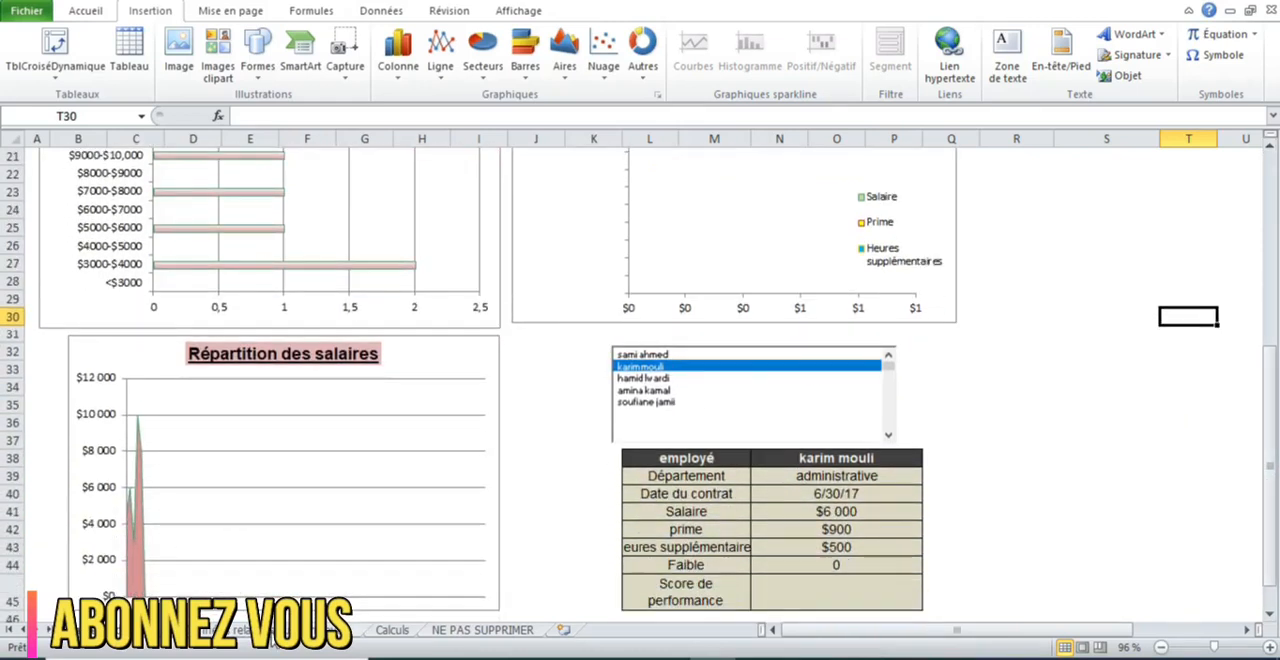
left_click(272, 632)
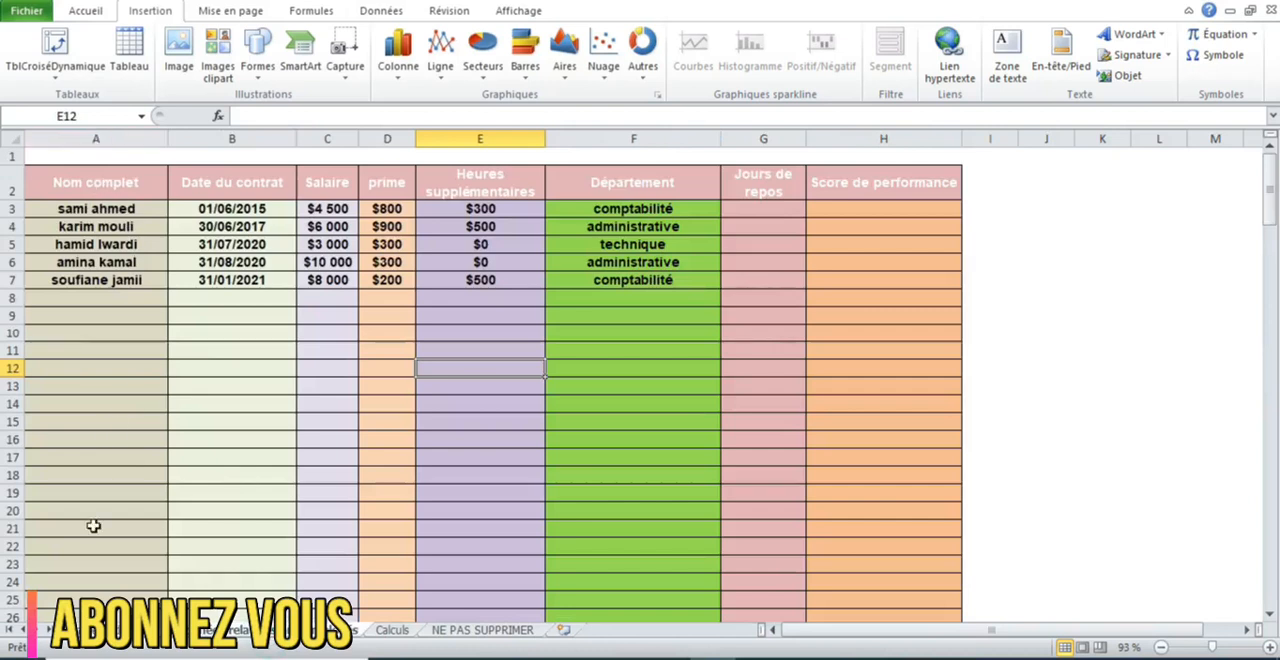
left_click(130, 631)
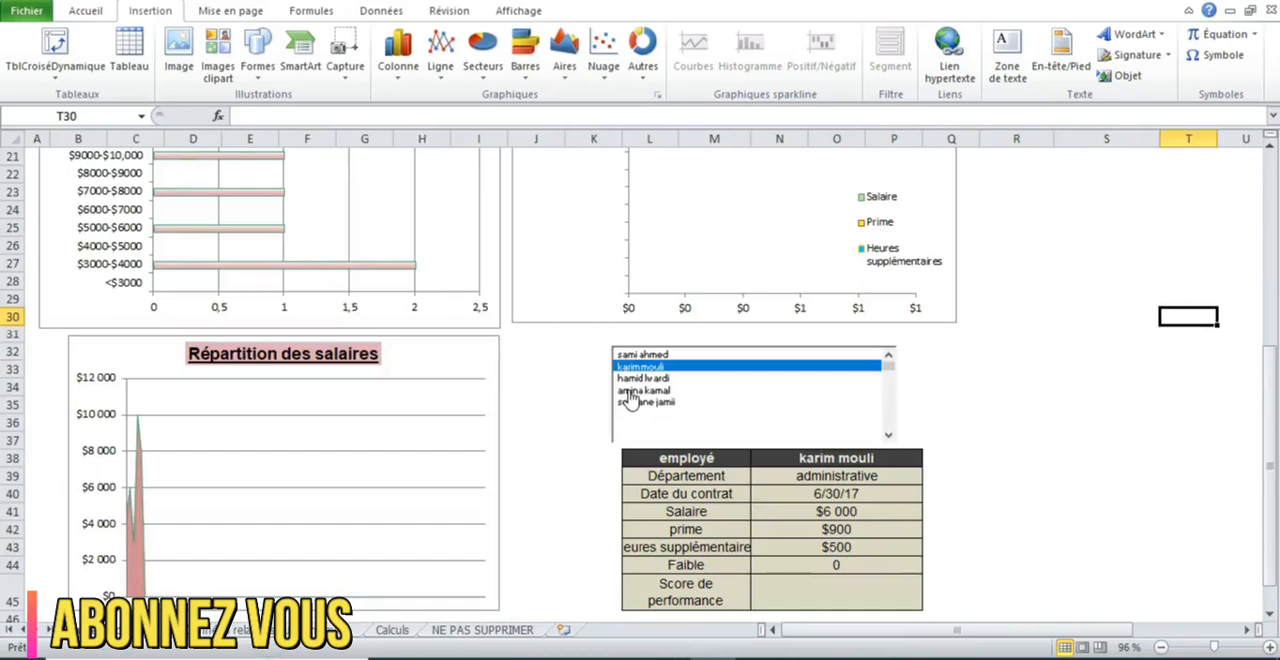
left_click(630, 391)
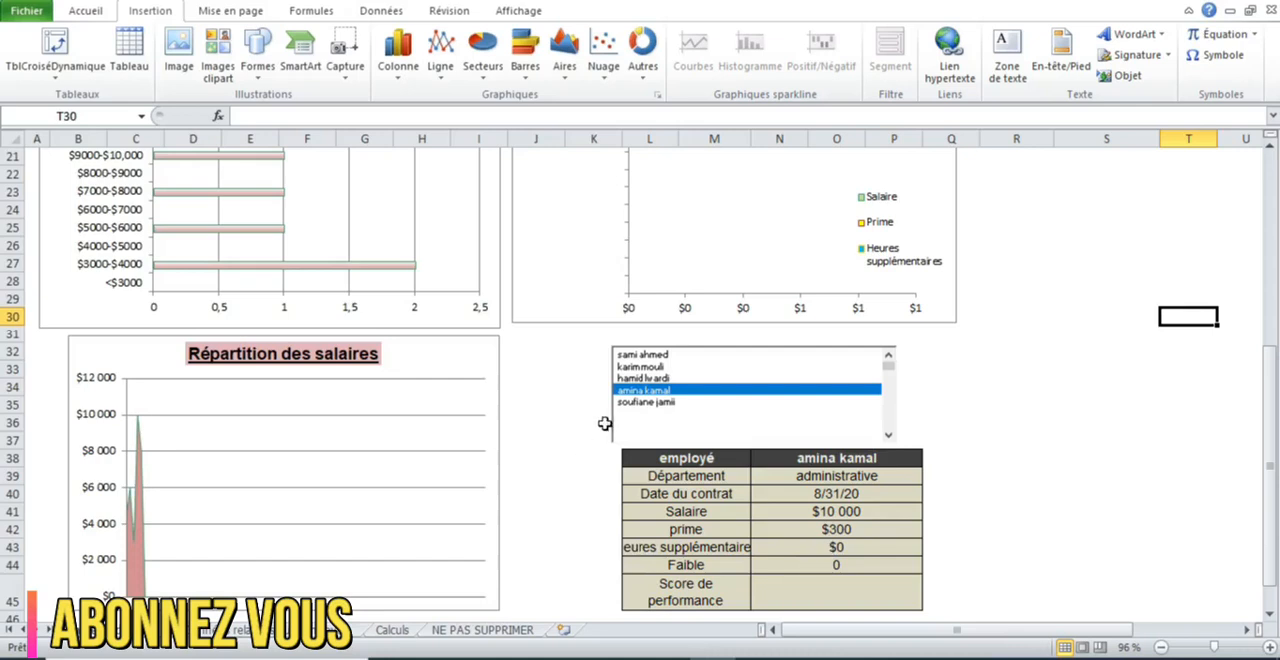
left_click(641, 403)
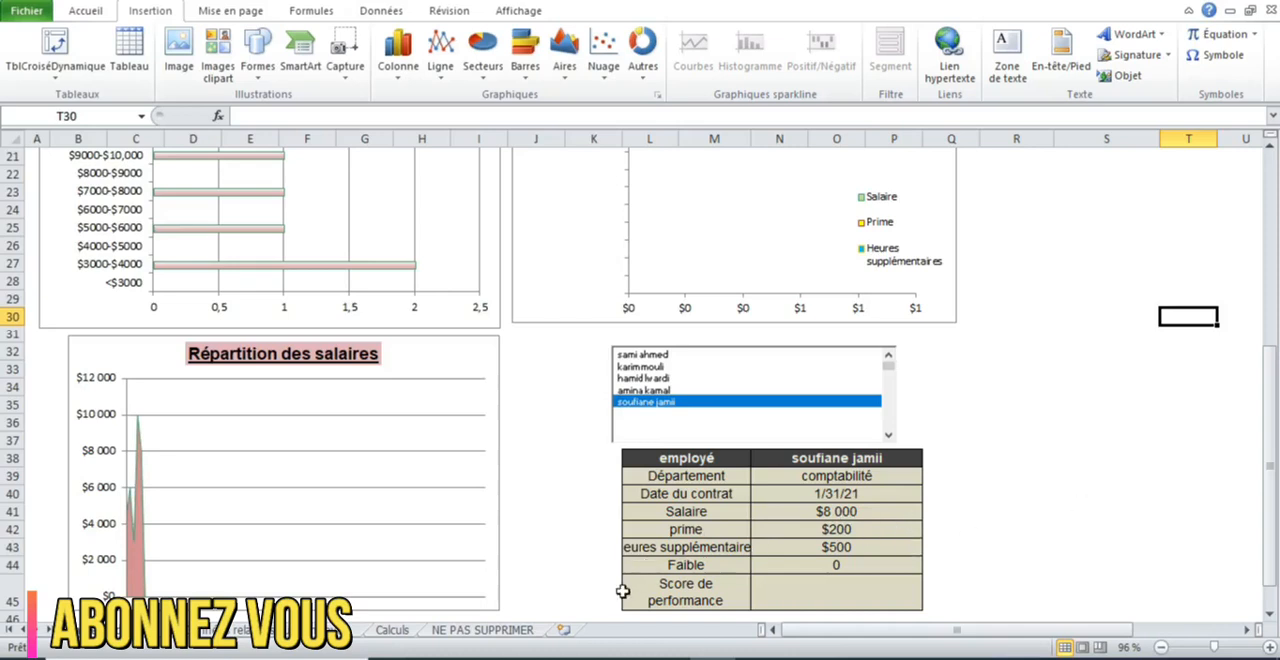
- Enter comptabilité as the first department in A15 of the Calculs sheet's department table
left_click(410, 629)
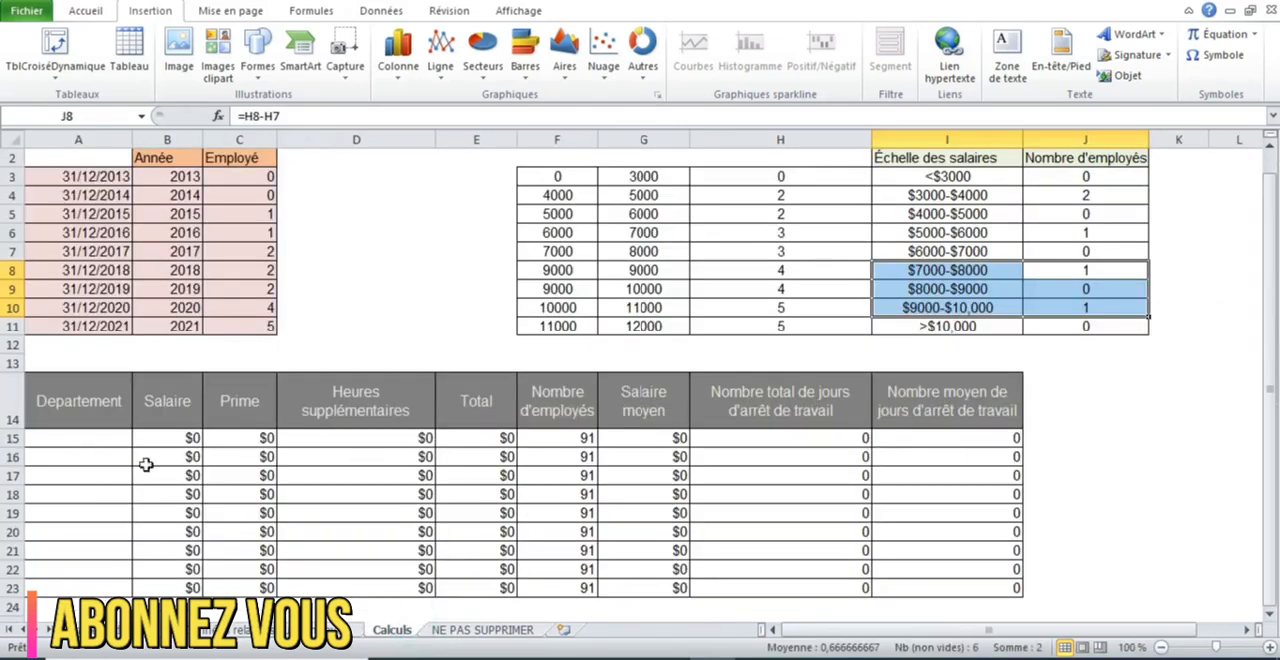
left_click(320, 629)
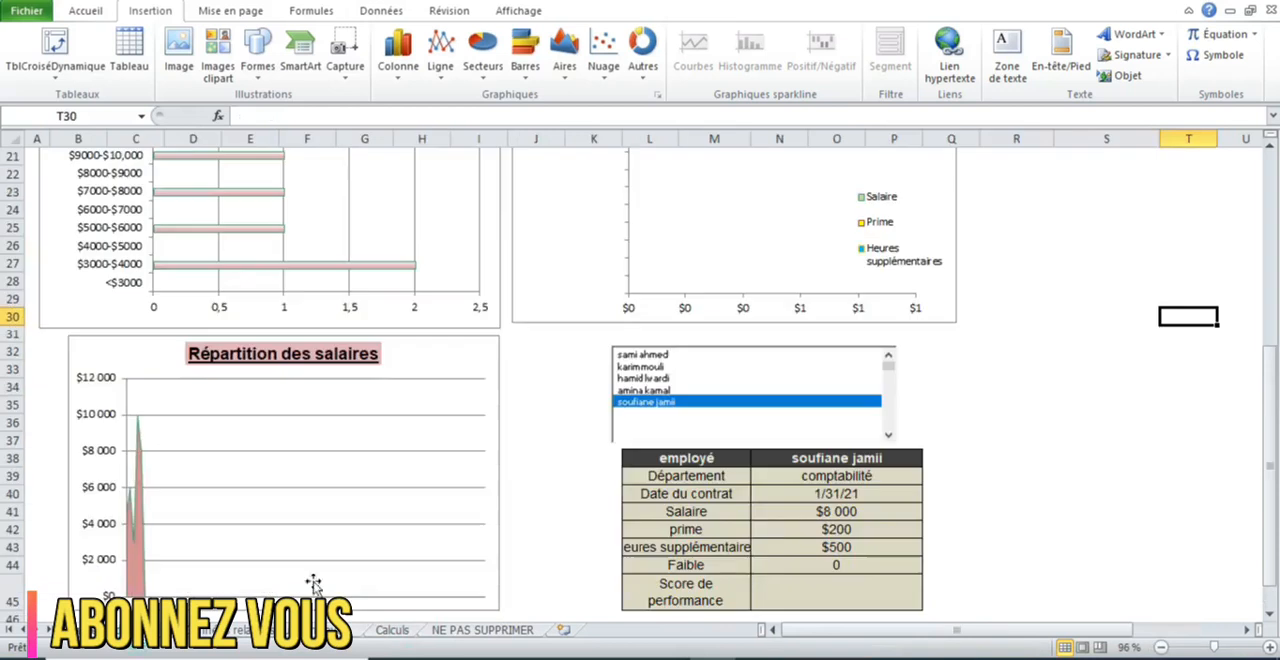
left_click(1269, 341)
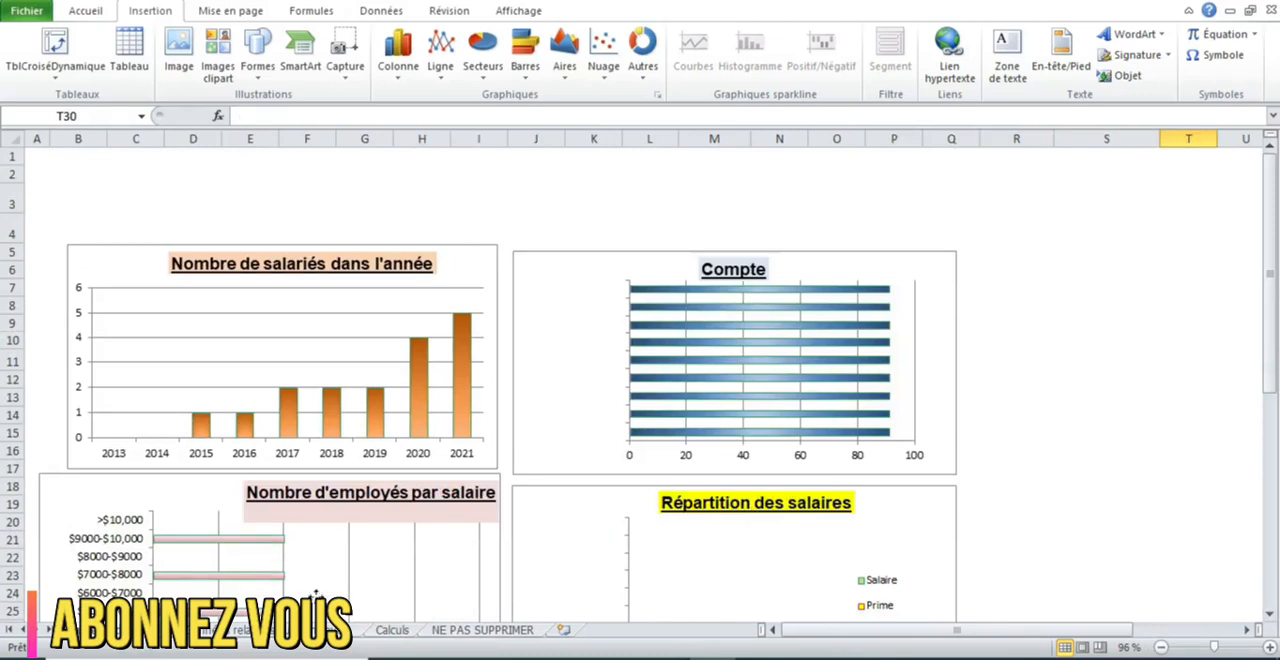
left_click(316, 631)
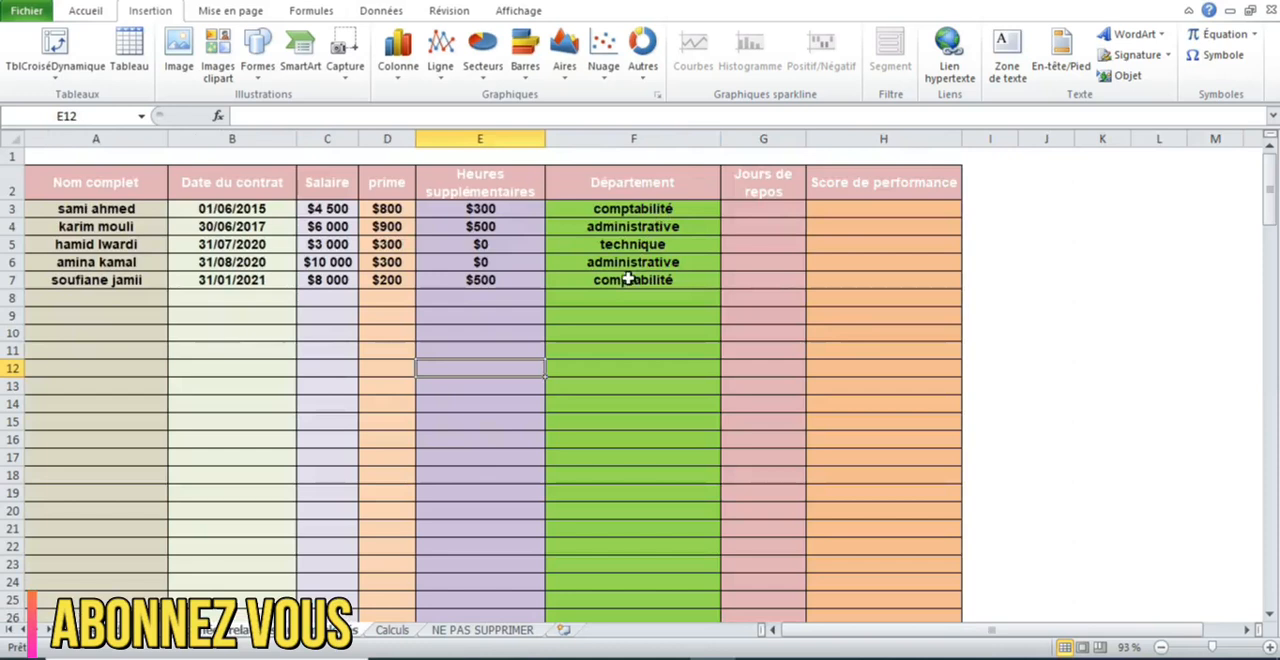
left_click(391, 630)
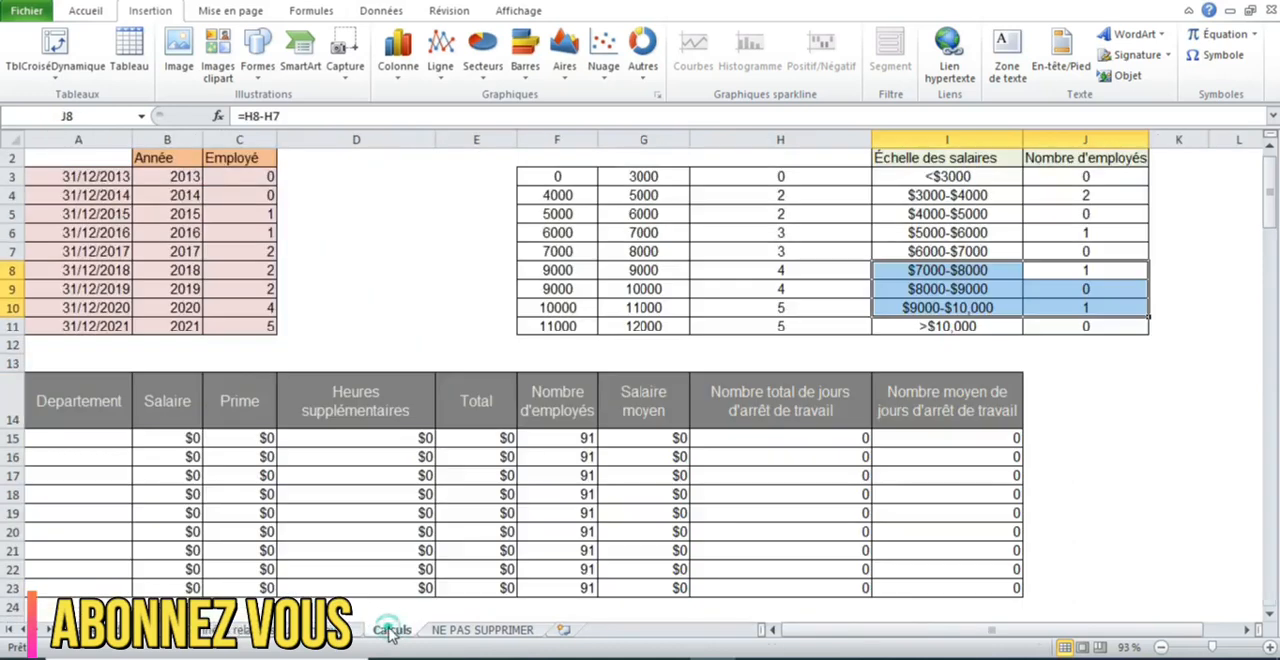
left_click(97, 437)
type("c")
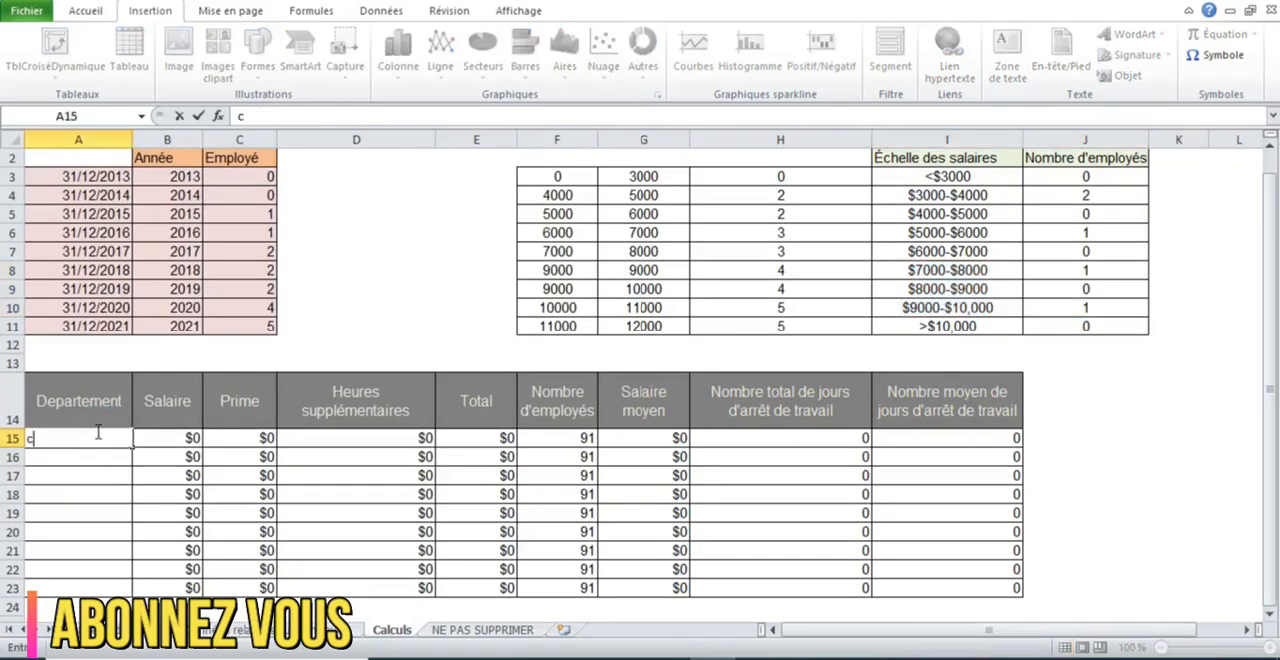
type("omptabilité")
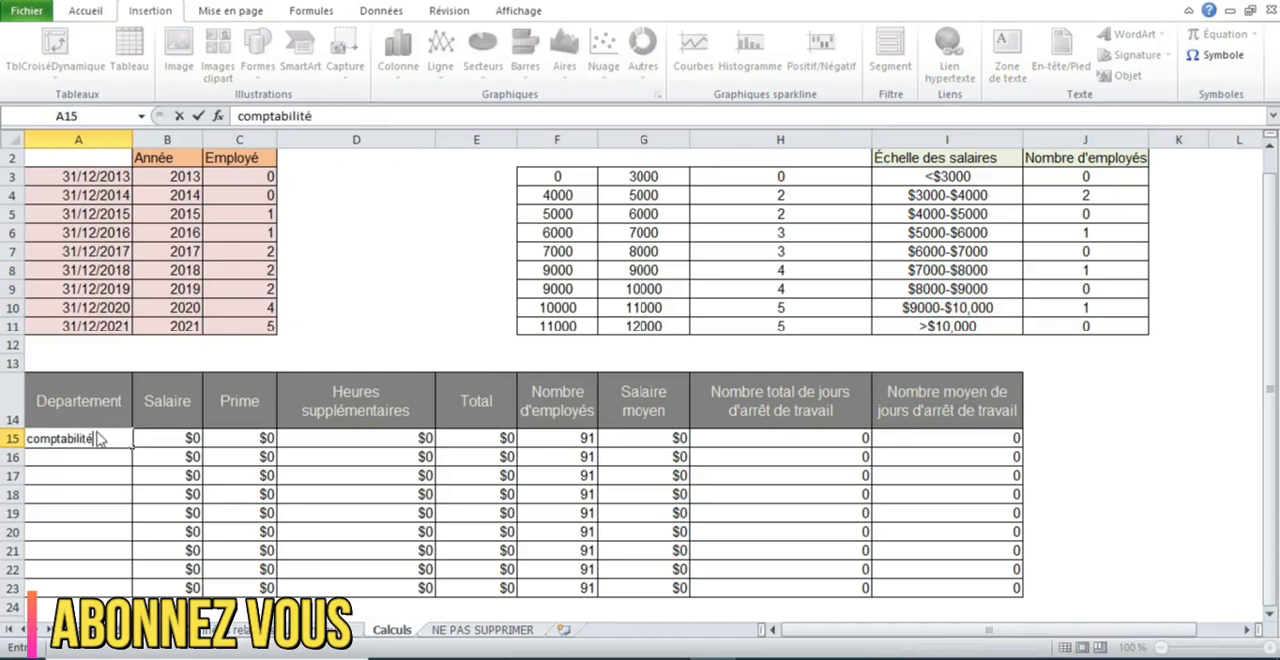
key("Return")
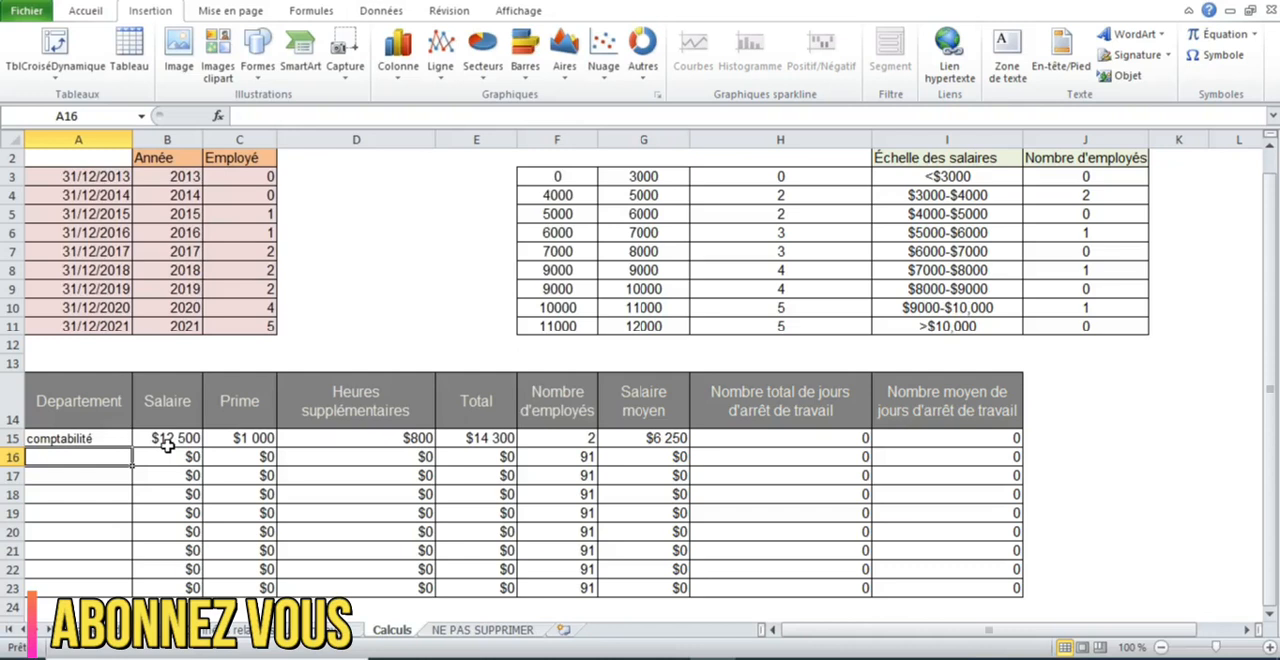
- Compare the comptabilité row's Salaire and Nombre d'employés formulas in B15 and F15 with the records on the employee data sheet
left_click(212, 626)
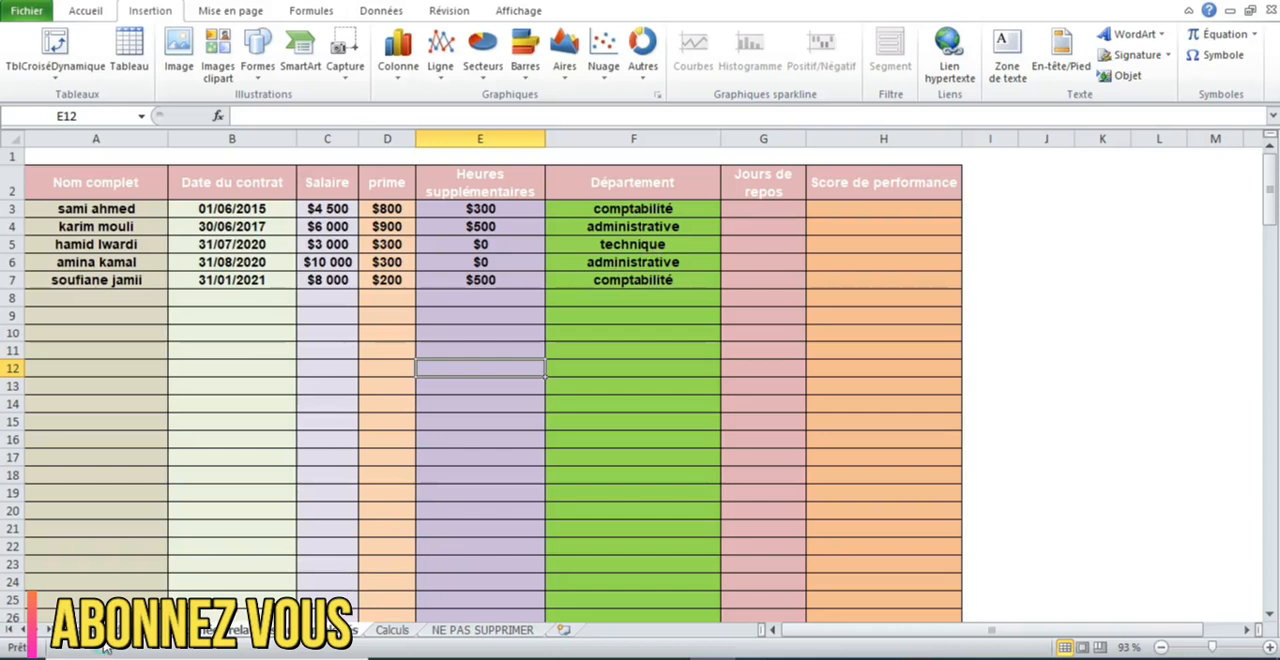
left_click(402, 631)
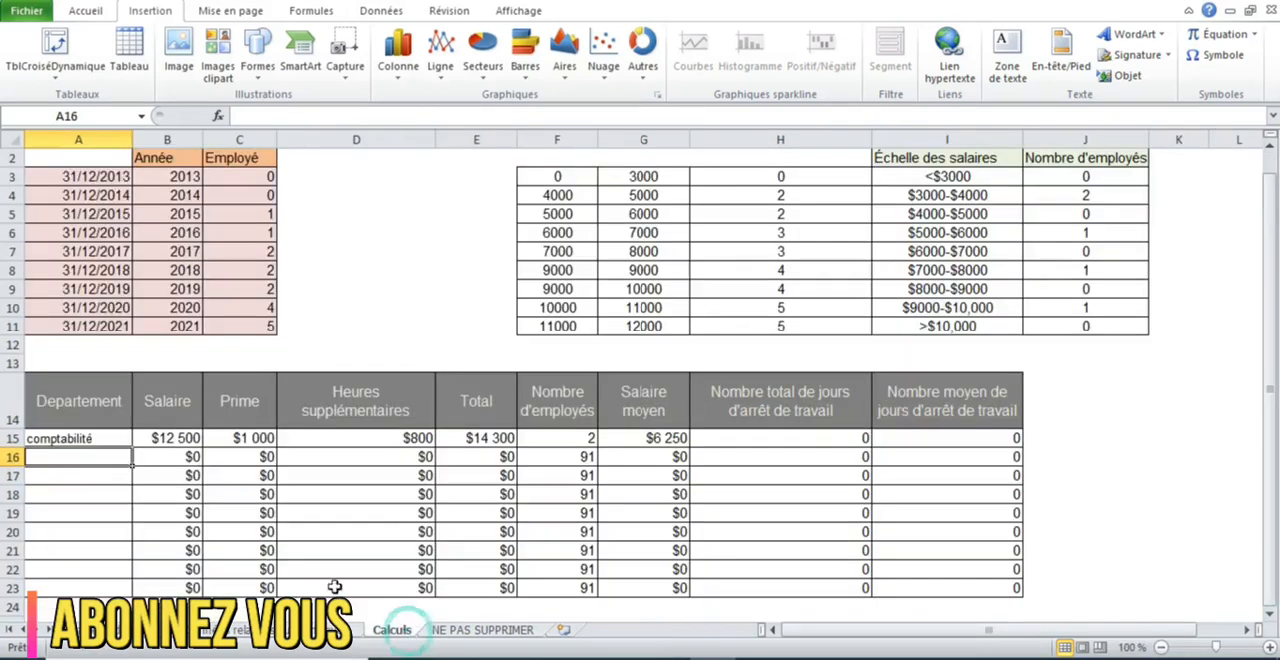
left_click(156, 443)
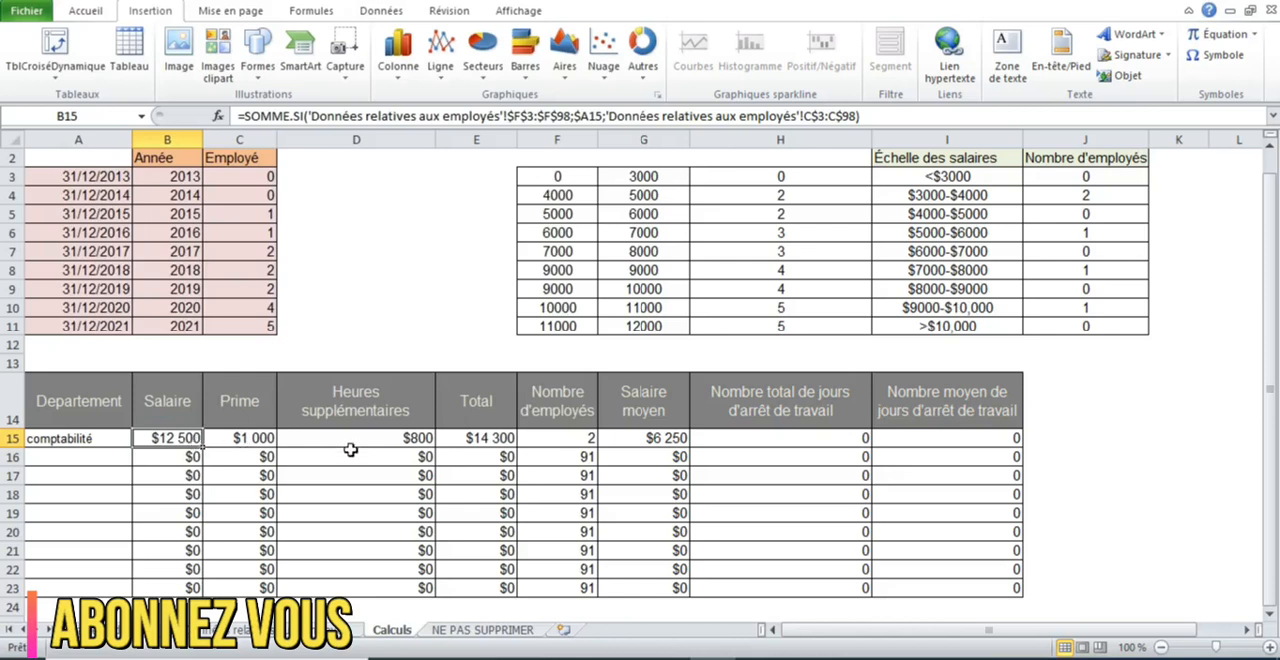
left_click(578, 445)
left_click(245, 631)
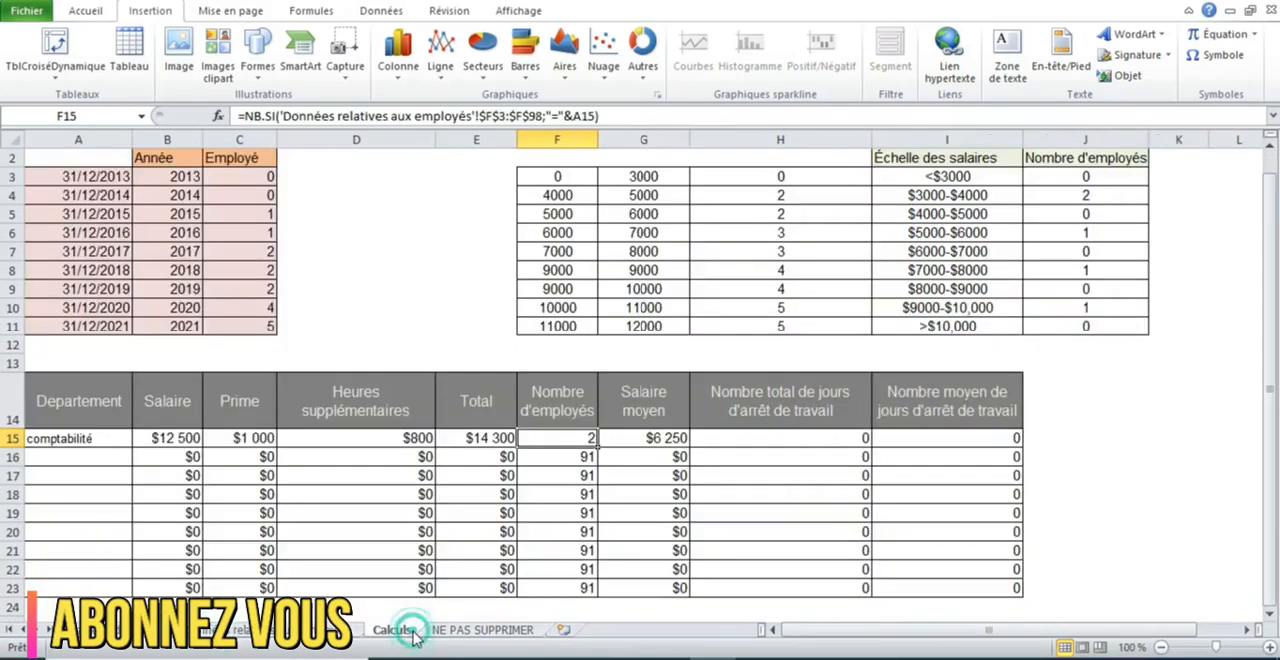
left_click(395, 630)
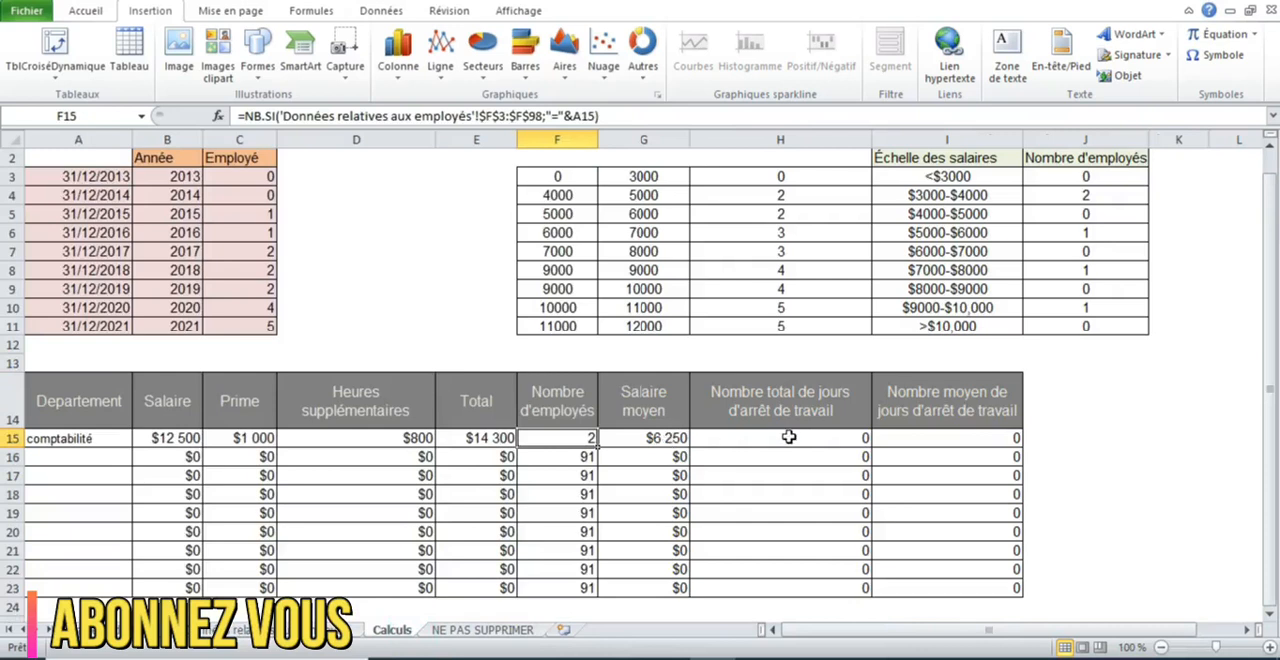
- Set the first employee's Jours de repos in G3 of the employee data sheet to 2
left_click(240, 630)
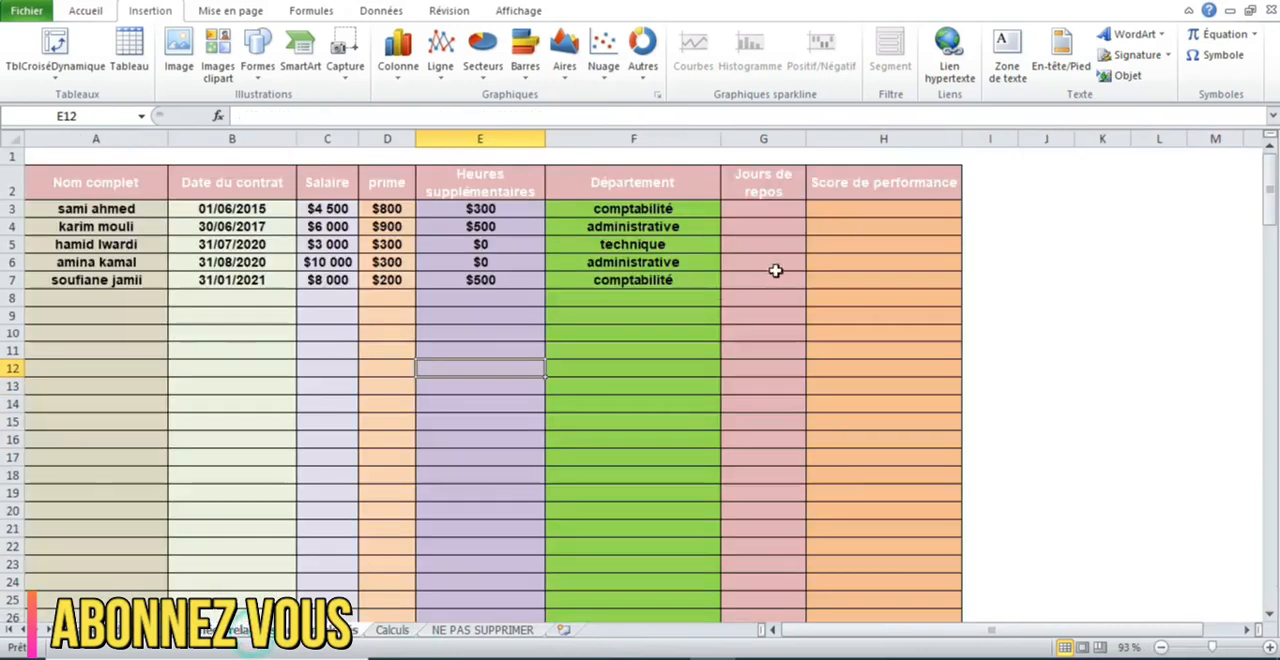
left_click(757, 212)
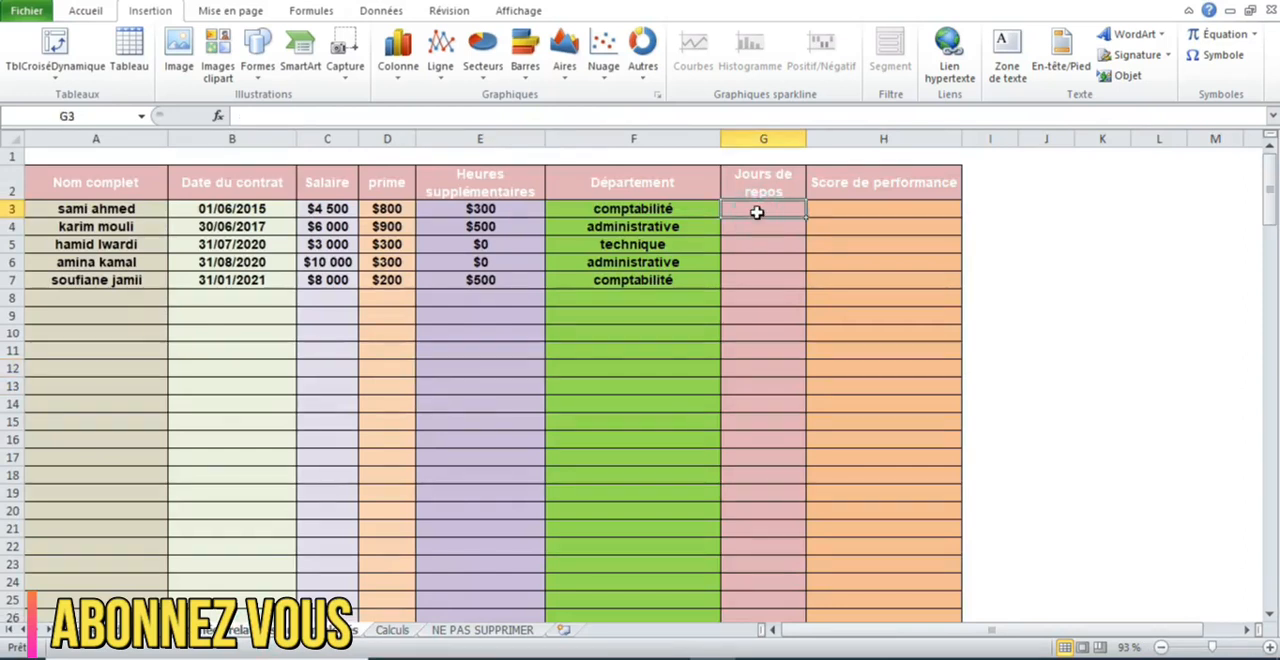
type("2")
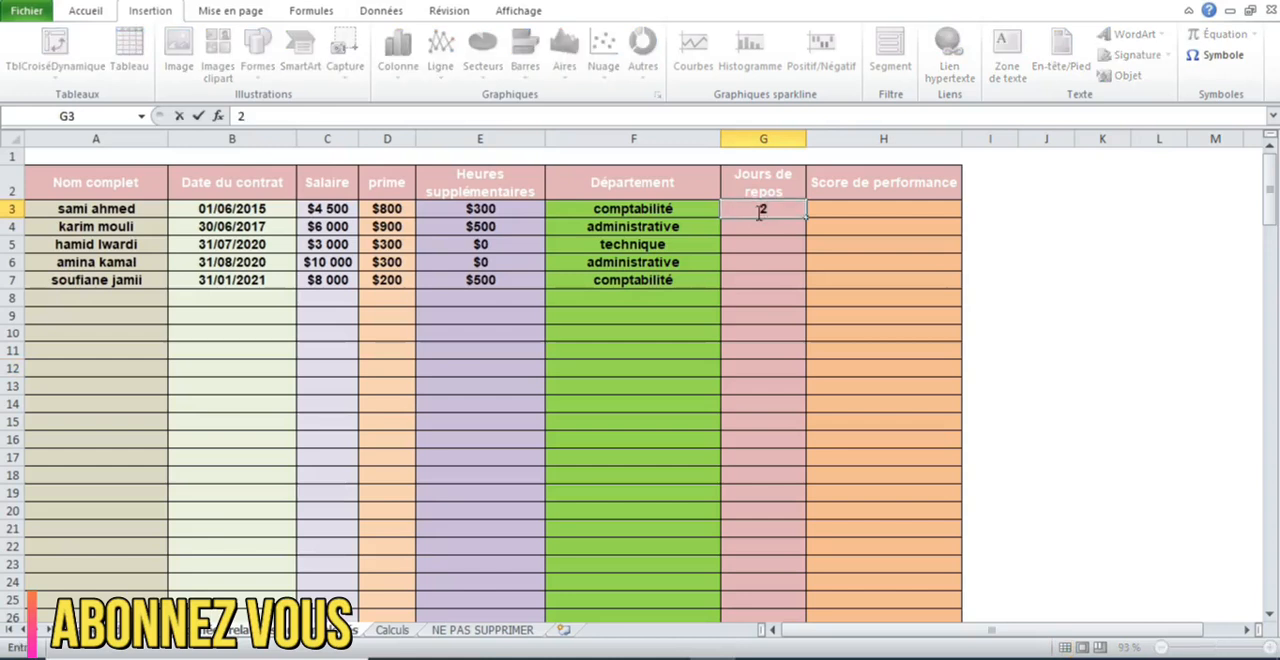
key("Return")
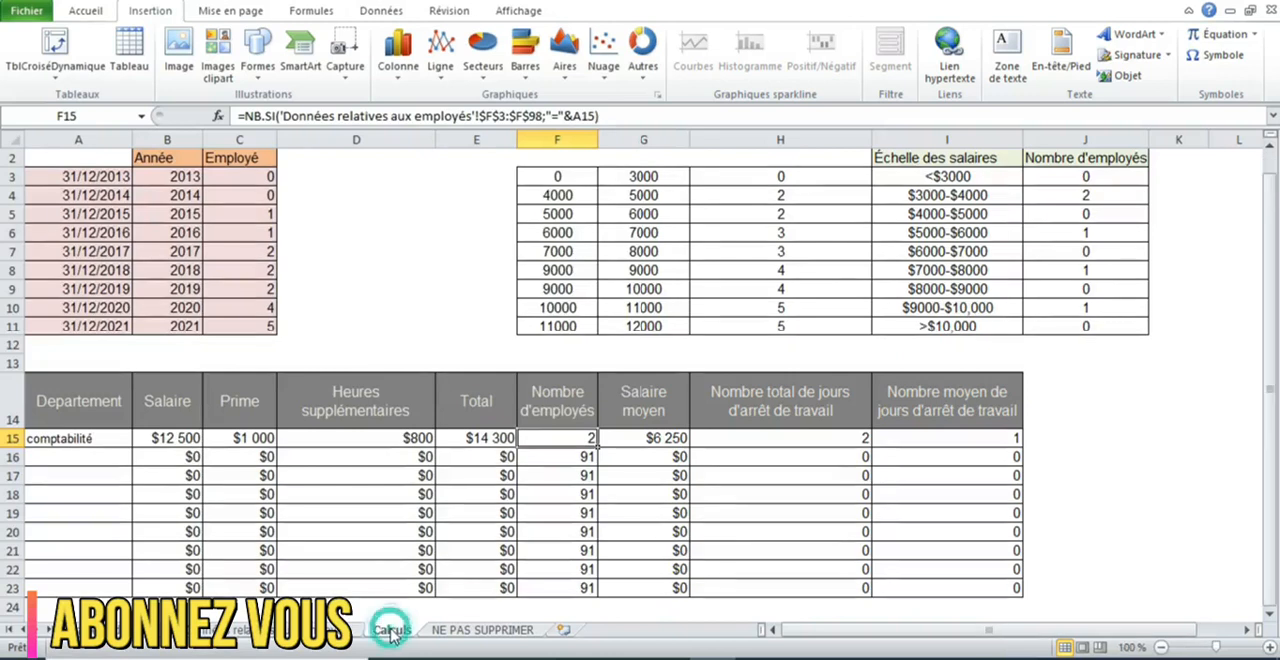
- Add the departments administrative in A16 and technique in A17 of the Calculs sheet's department table
left_click(392, 630)
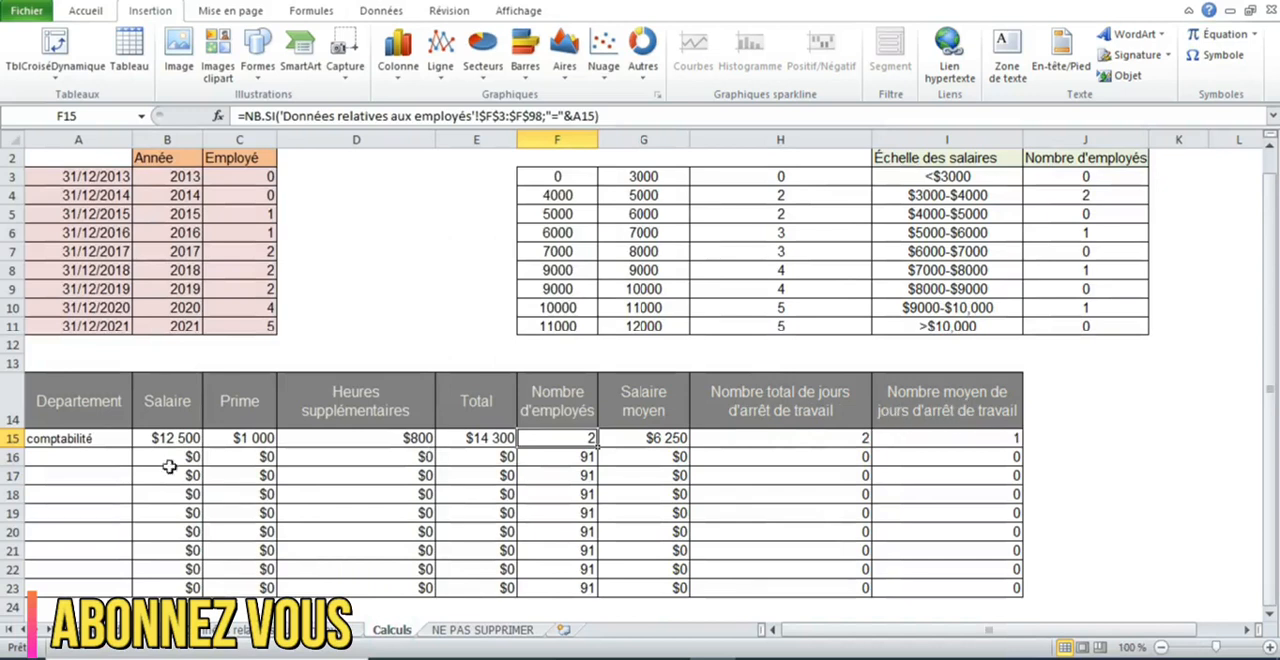
left_click(71, 452)
type("a")
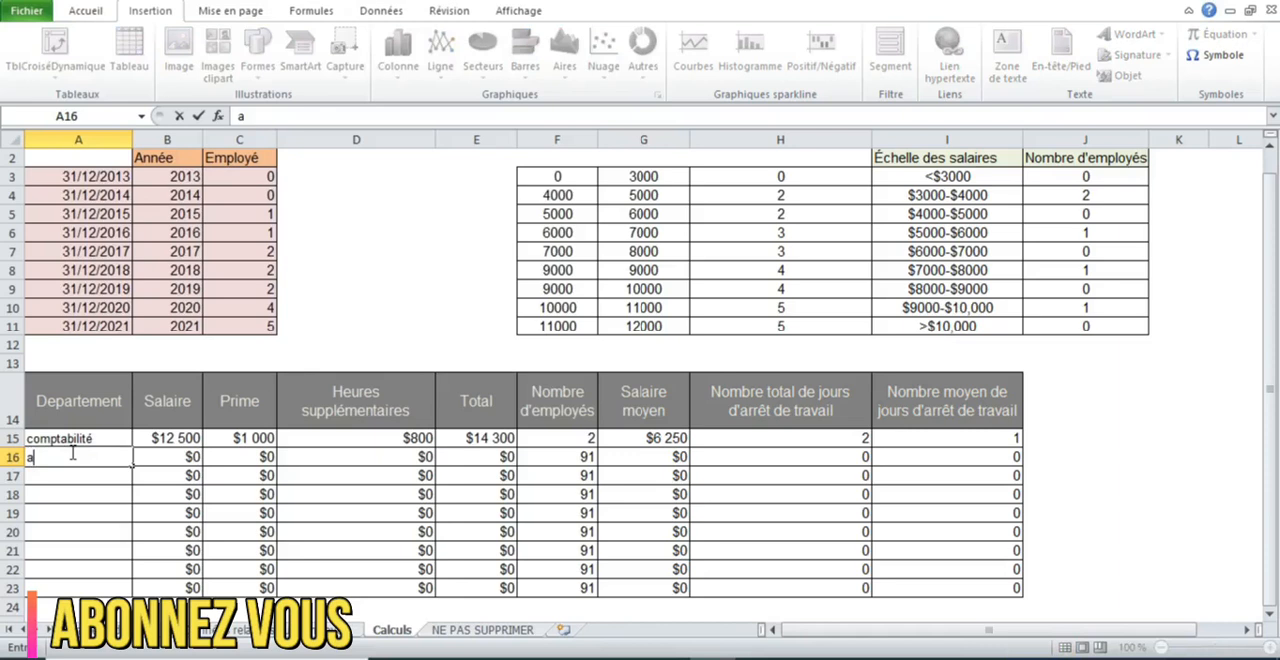
type("dministrative")
key("Return")
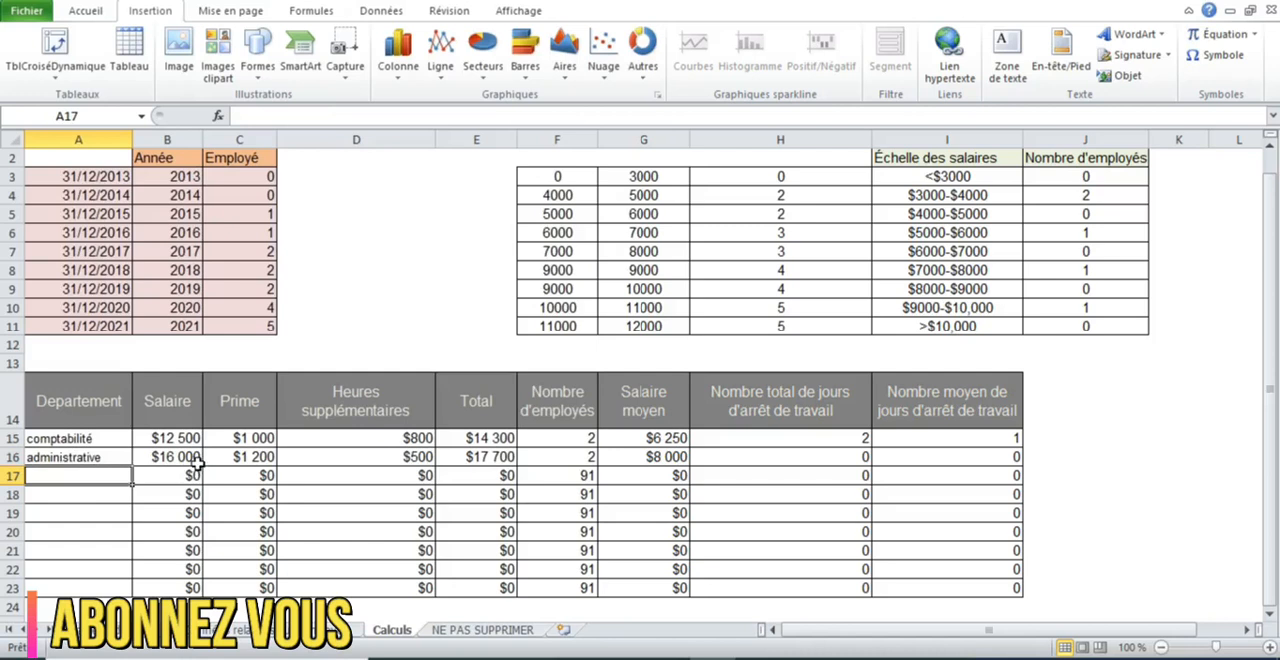
type("tec")
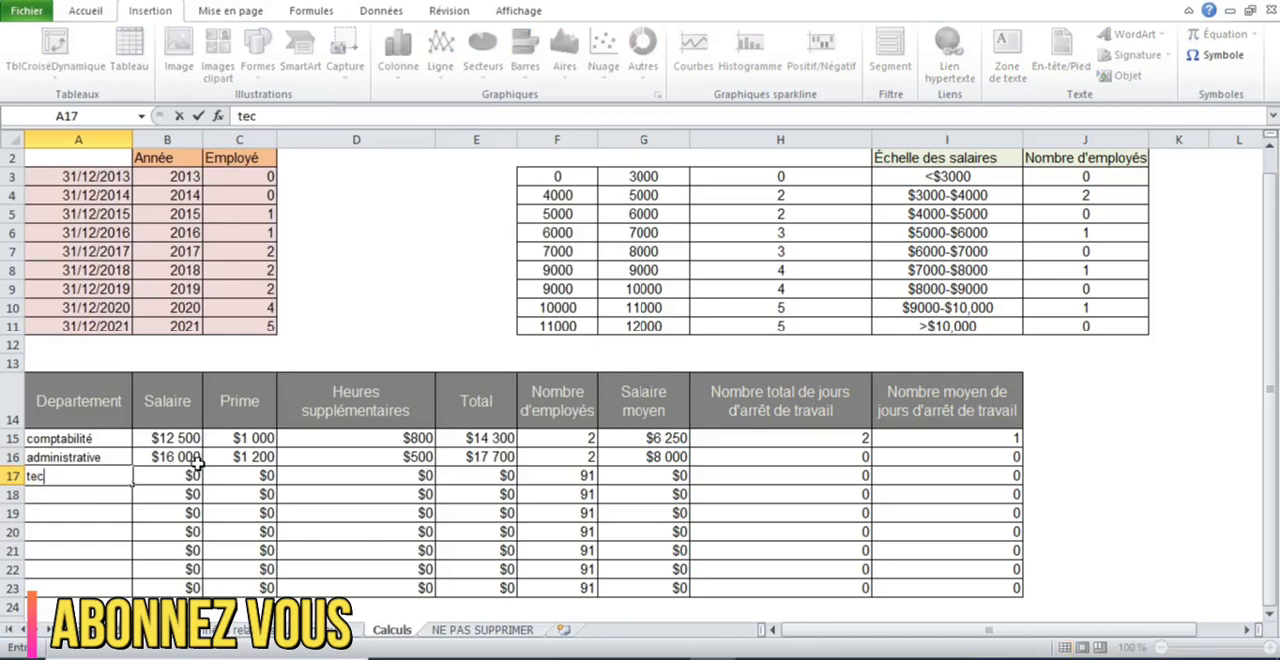
type("hnique")
key("Return")
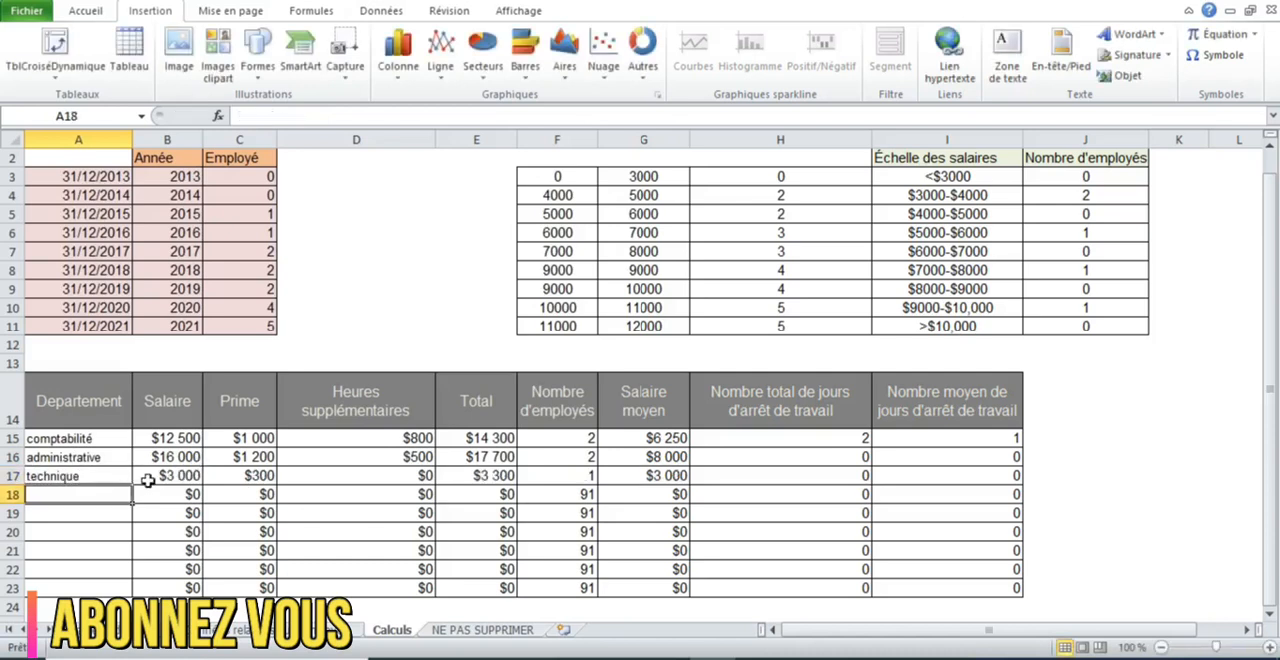
- Check the technique department's employee count in F17, then compare the dashboard's Compte and Répartition des salaires bar charts with the department table
left_click(590, 479)
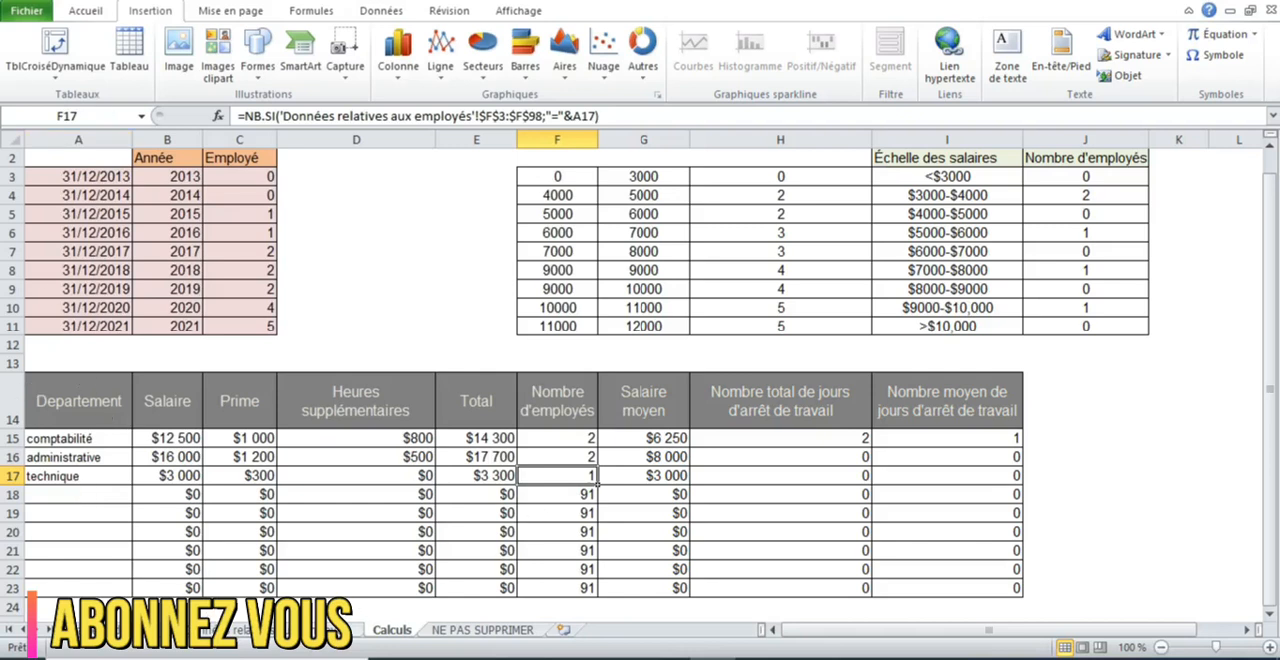
left_click(112, 630)
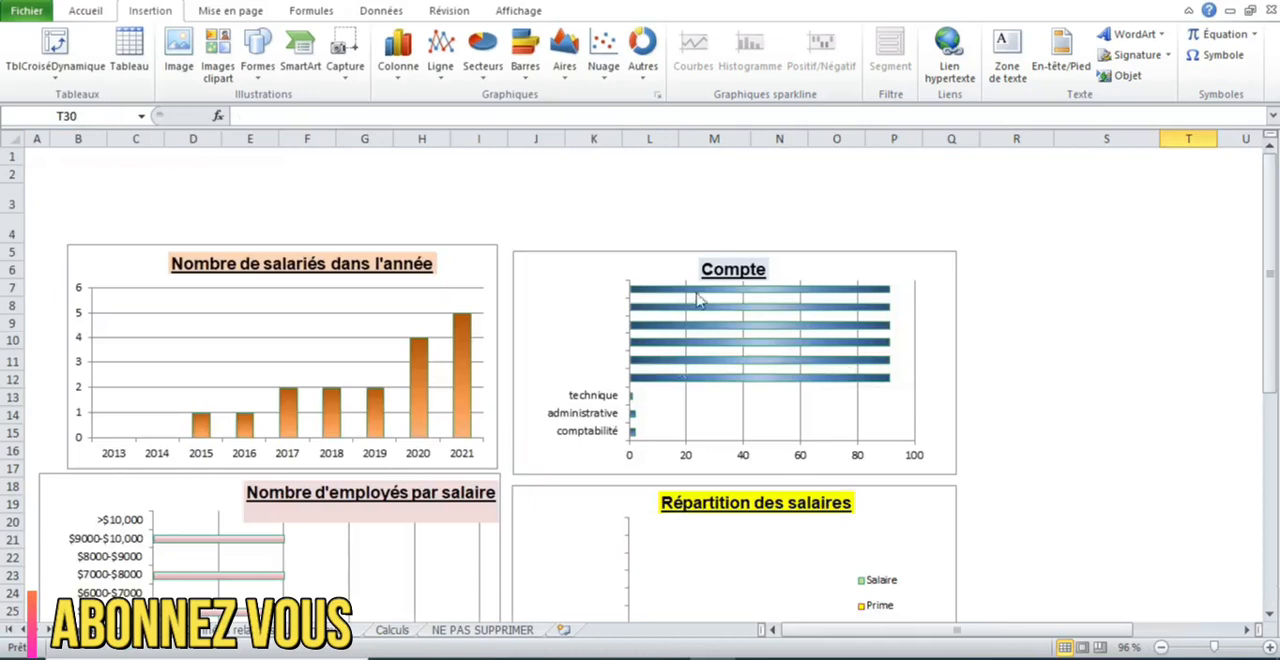
left_click_drag(1273, 310, 1271, 316)
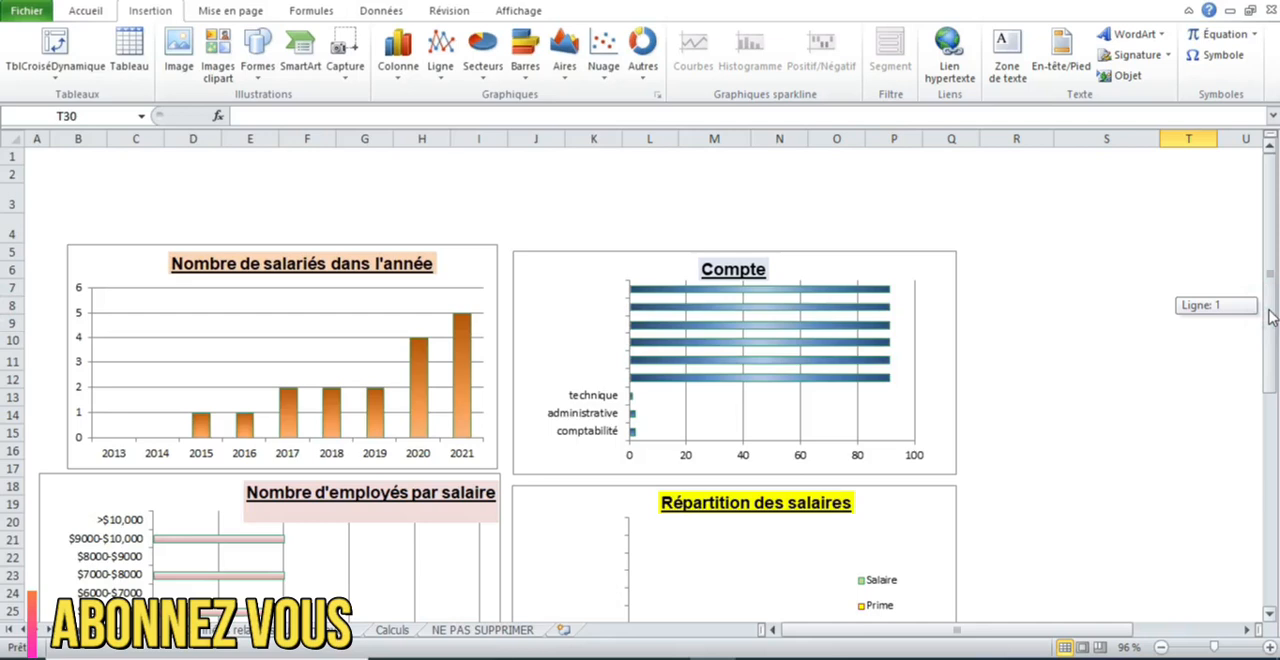
left_click_drag(1271, 316, 1271, 316)
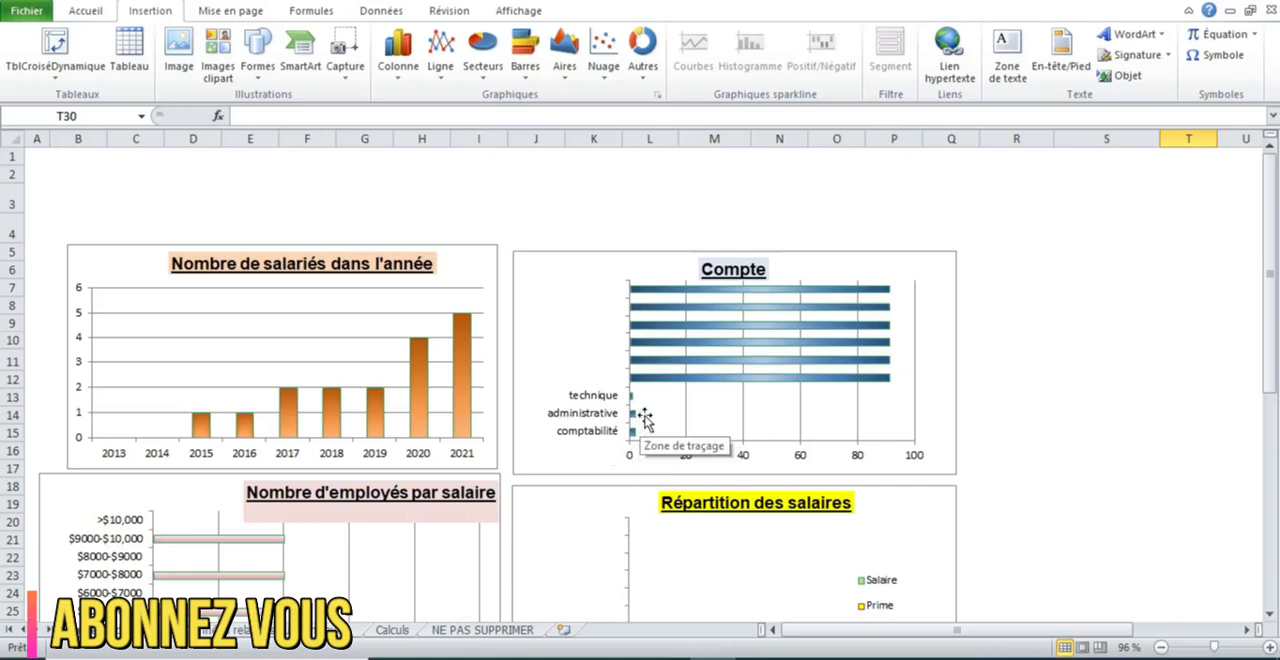
mouse_move(635, 437)
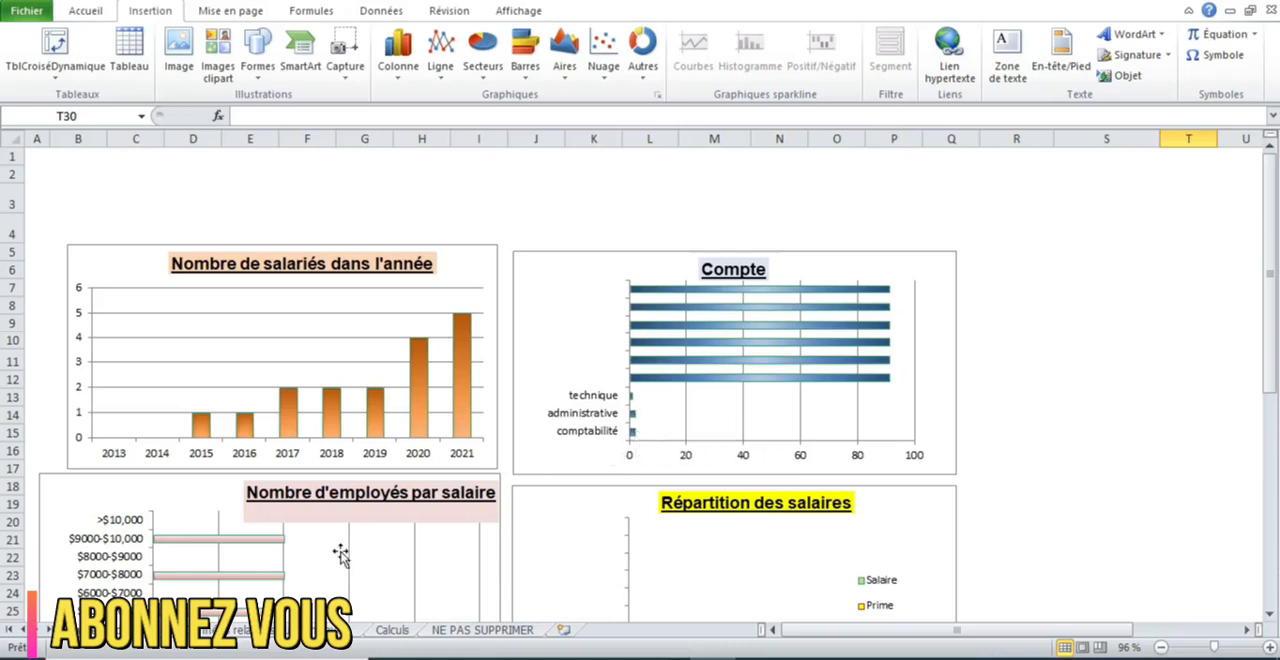
left_click(393, 630)
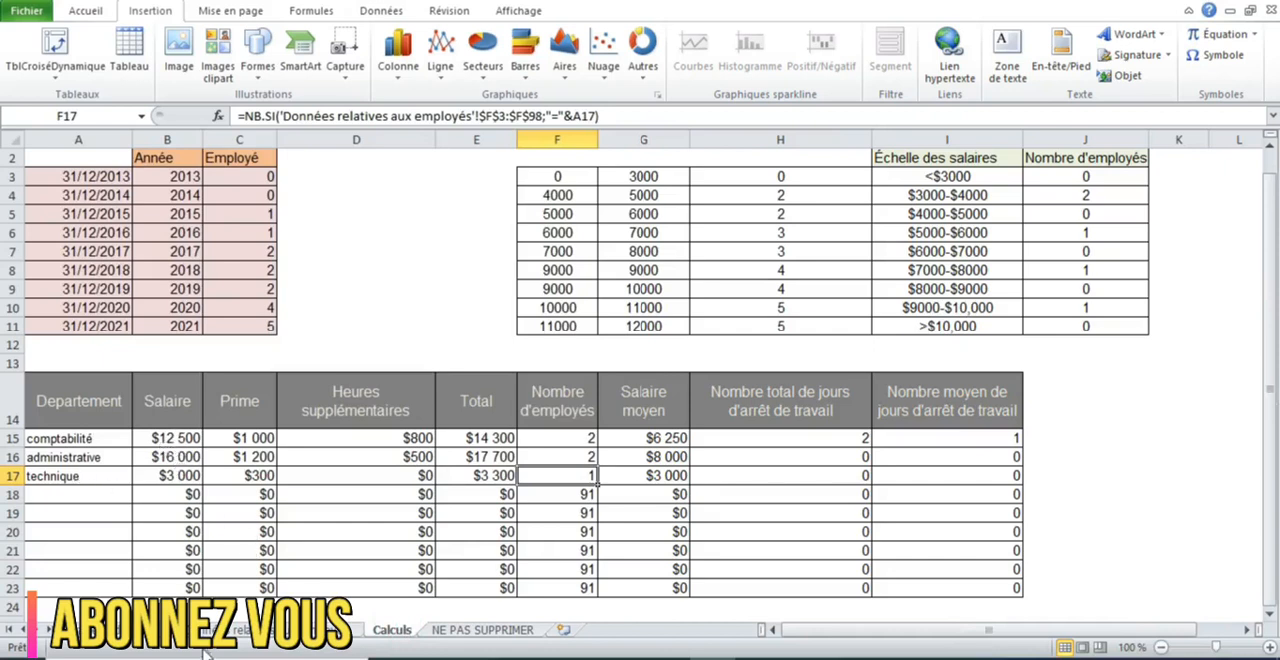
left_click(130, 631)
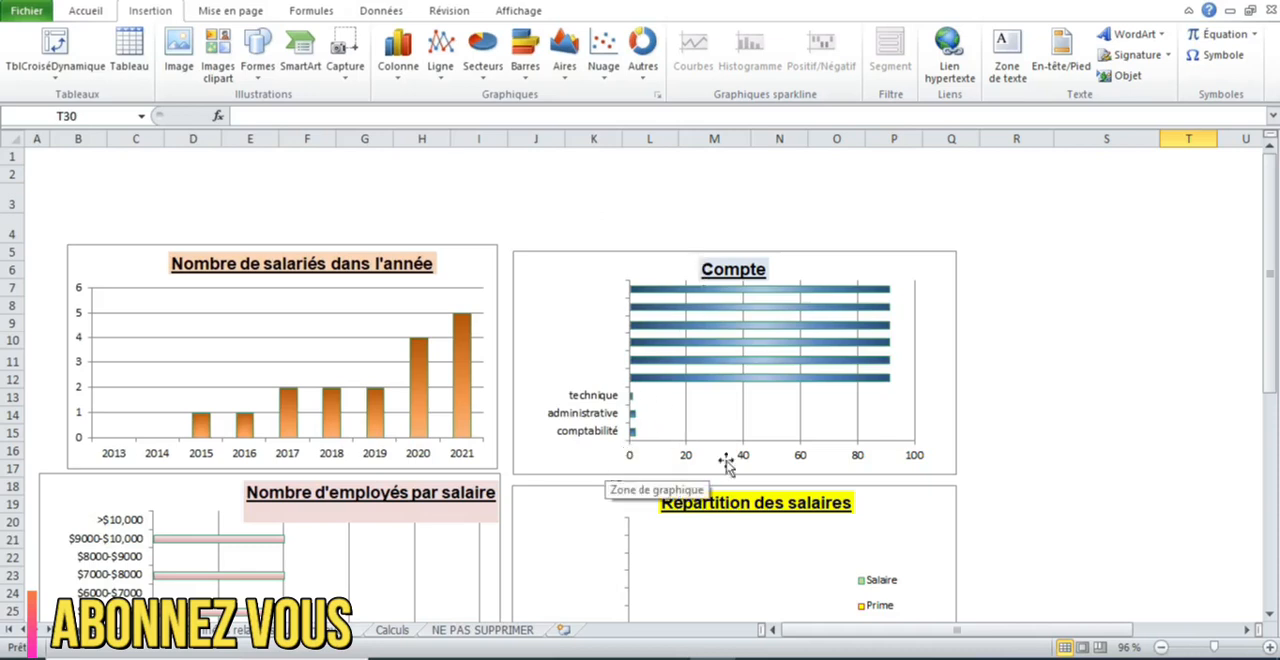
left_click_drag(1271, 378, 1272, 414)
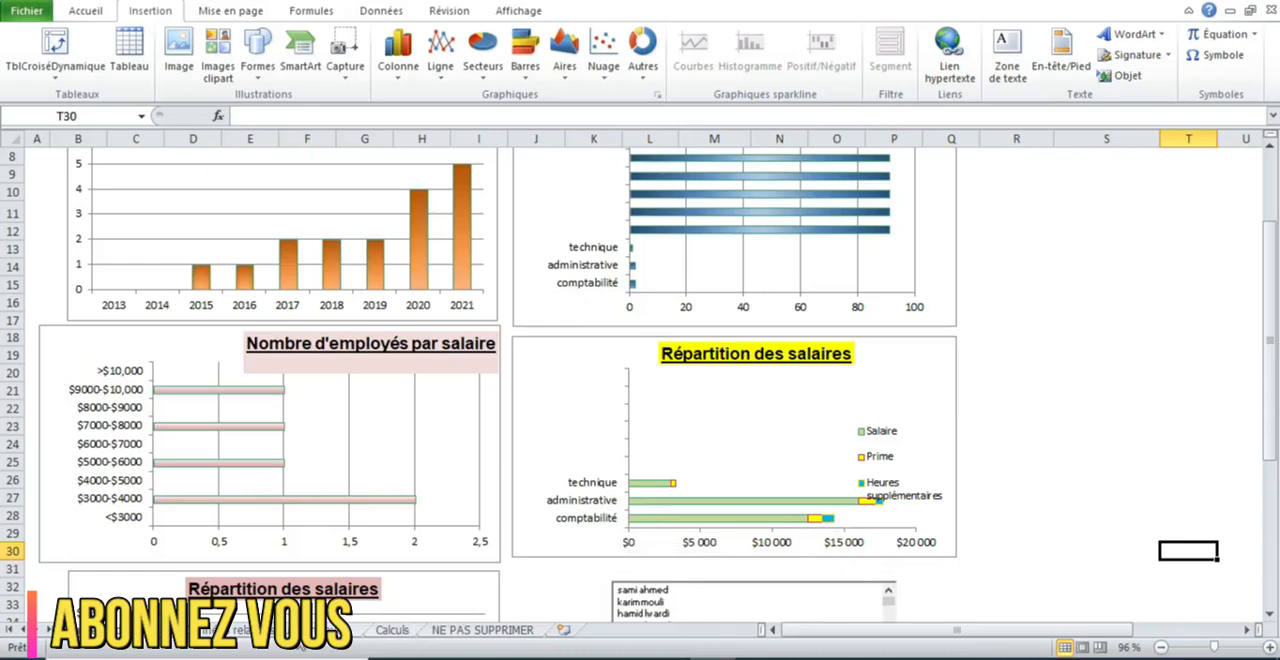
- Compare the administrative department's Total formula in E16 of the Calculs sheet with its bar in the dashboard's Répartition des salaires chart
left_click(320, 630)
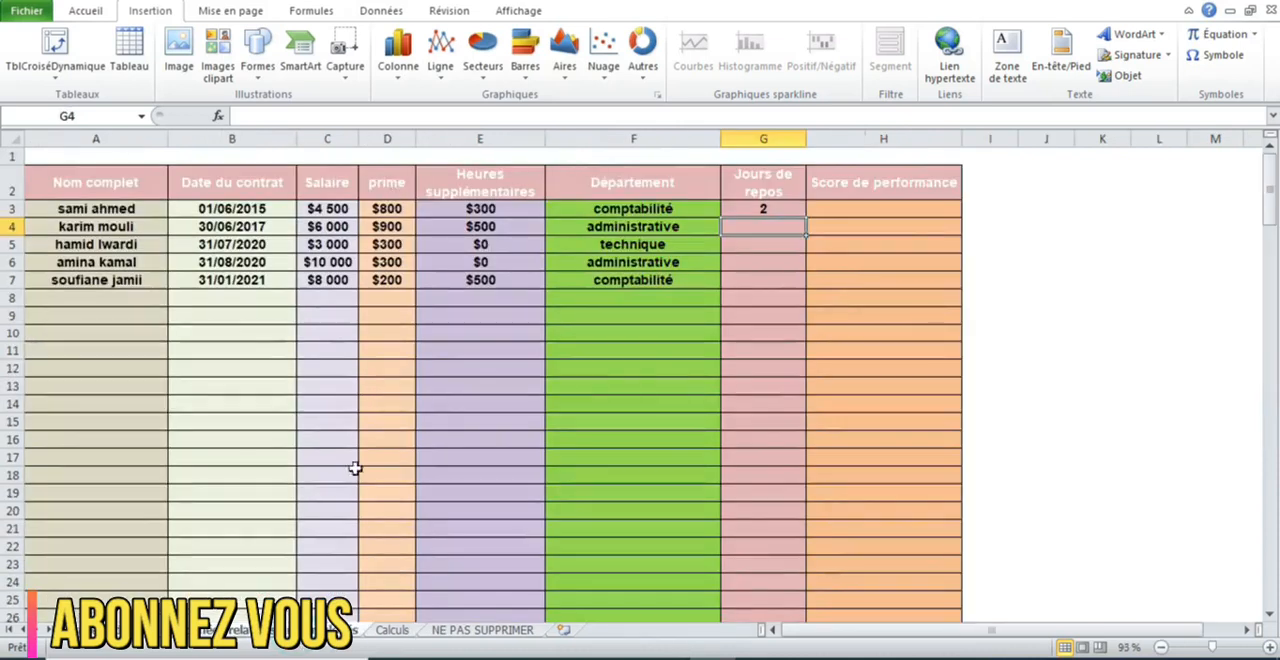
left_click(389, 630)
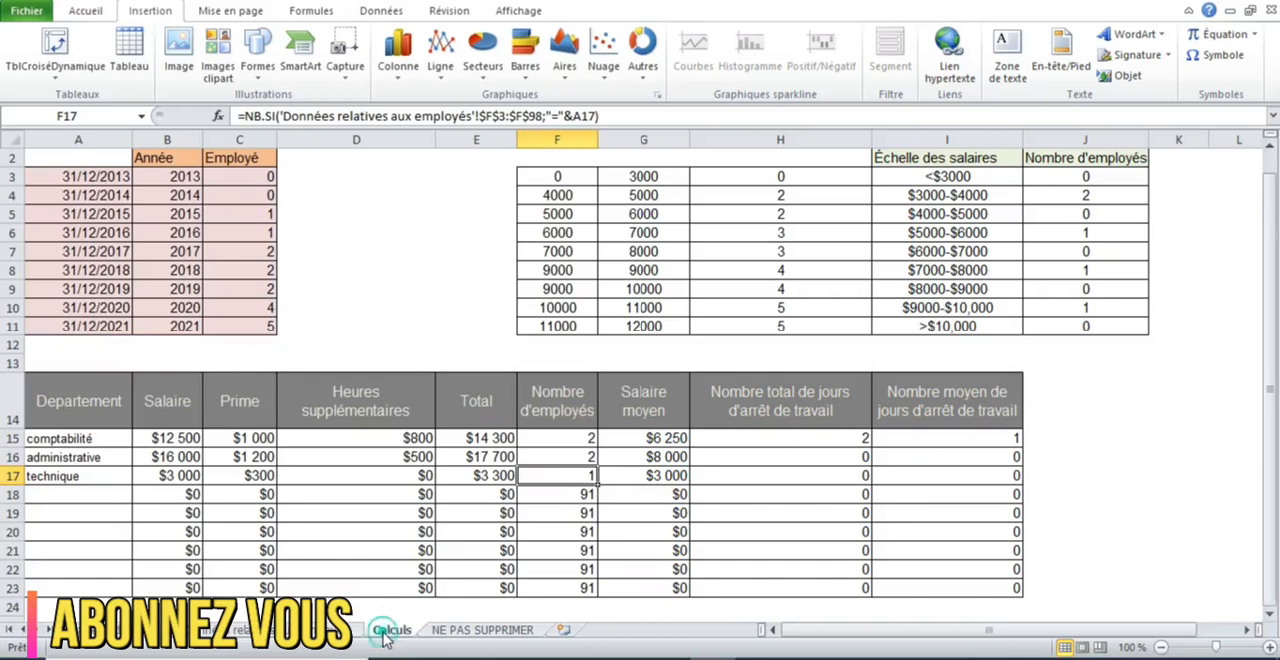
left_click(500, 460)
left_click(118, 630)
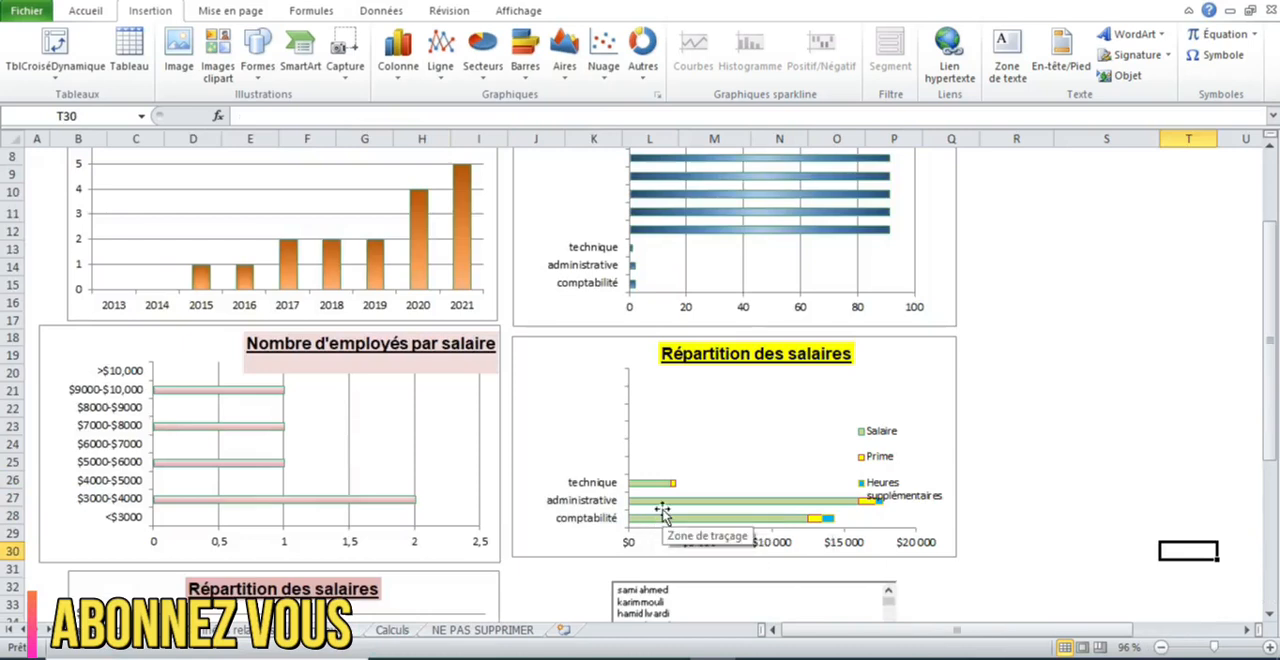
left_click(881, 507)
left_click(988, 483)
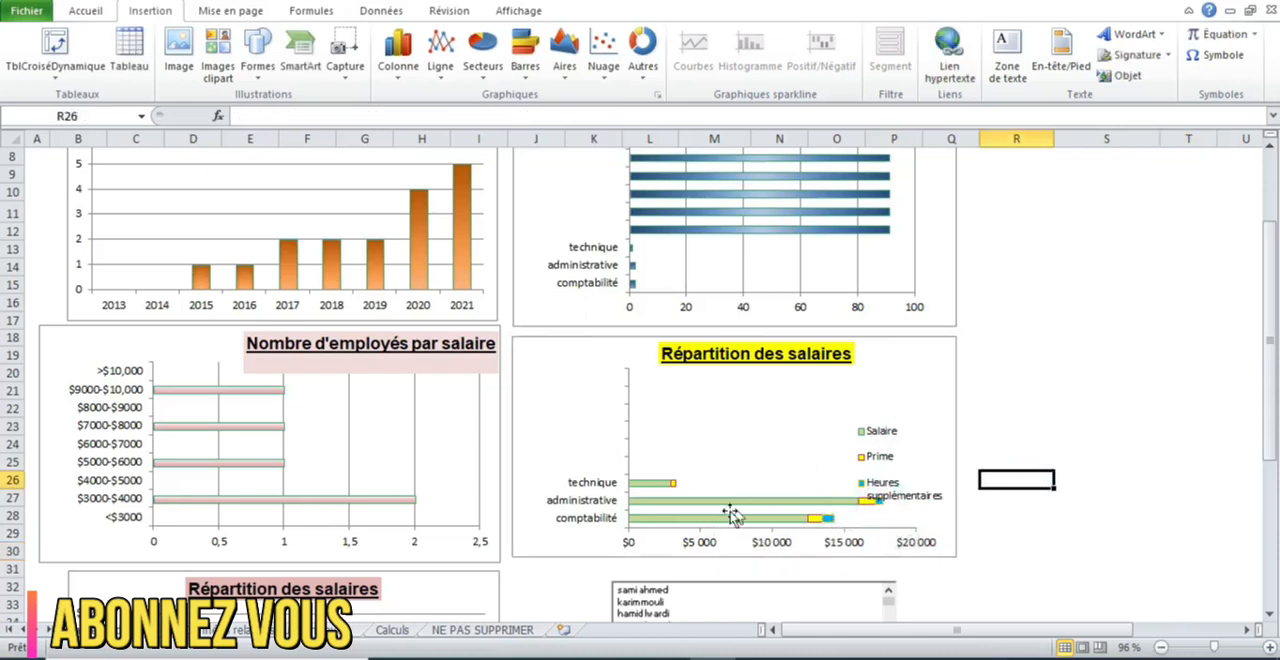
left_click(381, 634)
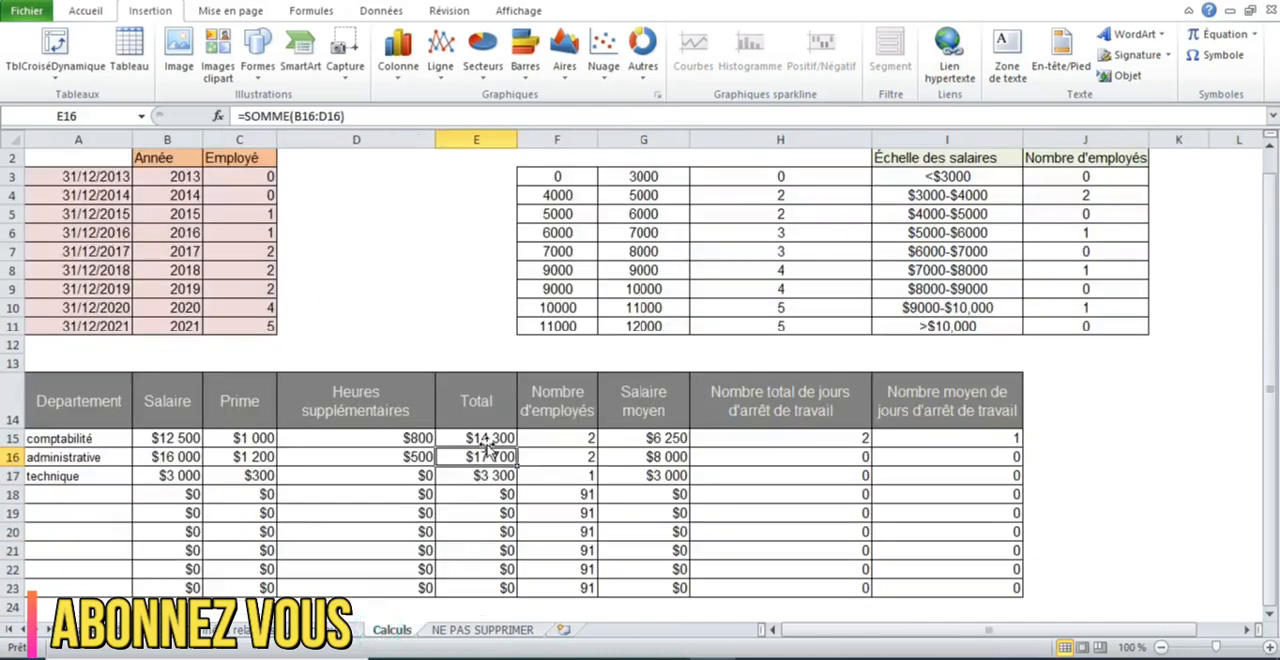
left_click(325, 631)
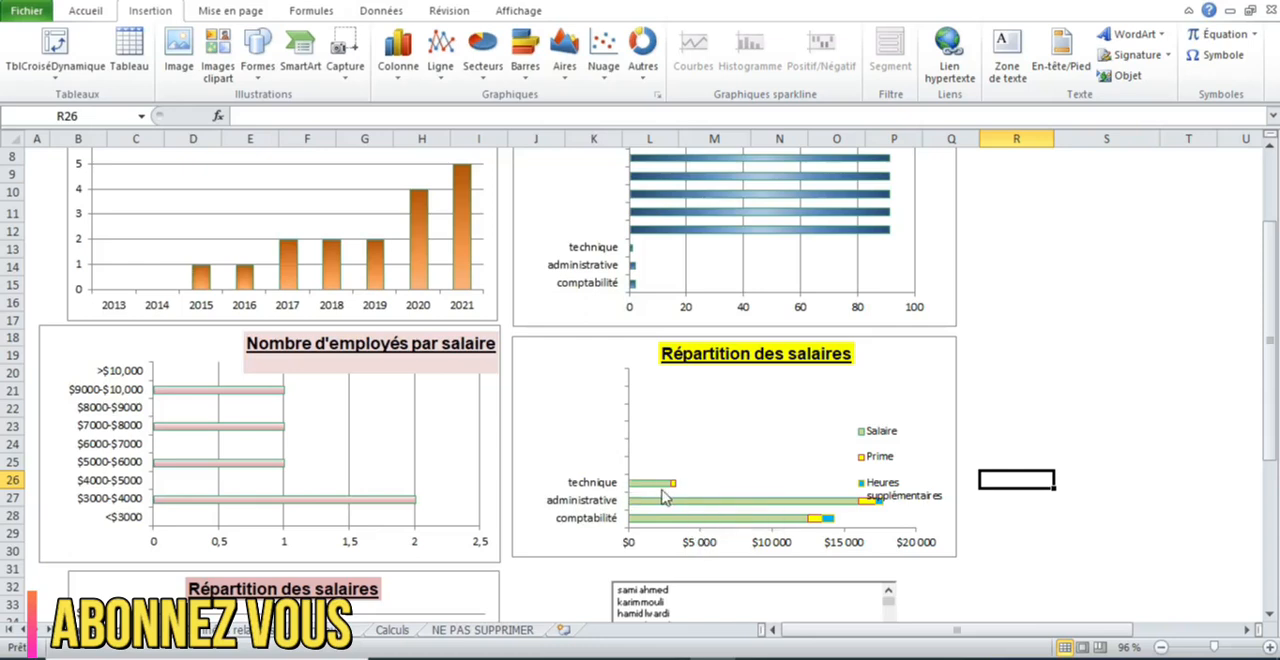
mouse_move(671, 494)
- Display the detail card of several employees from the dashboard's employee list, ending with the first employee, and review the charts above
left_click_drag(1270, 350, 1268, 514)
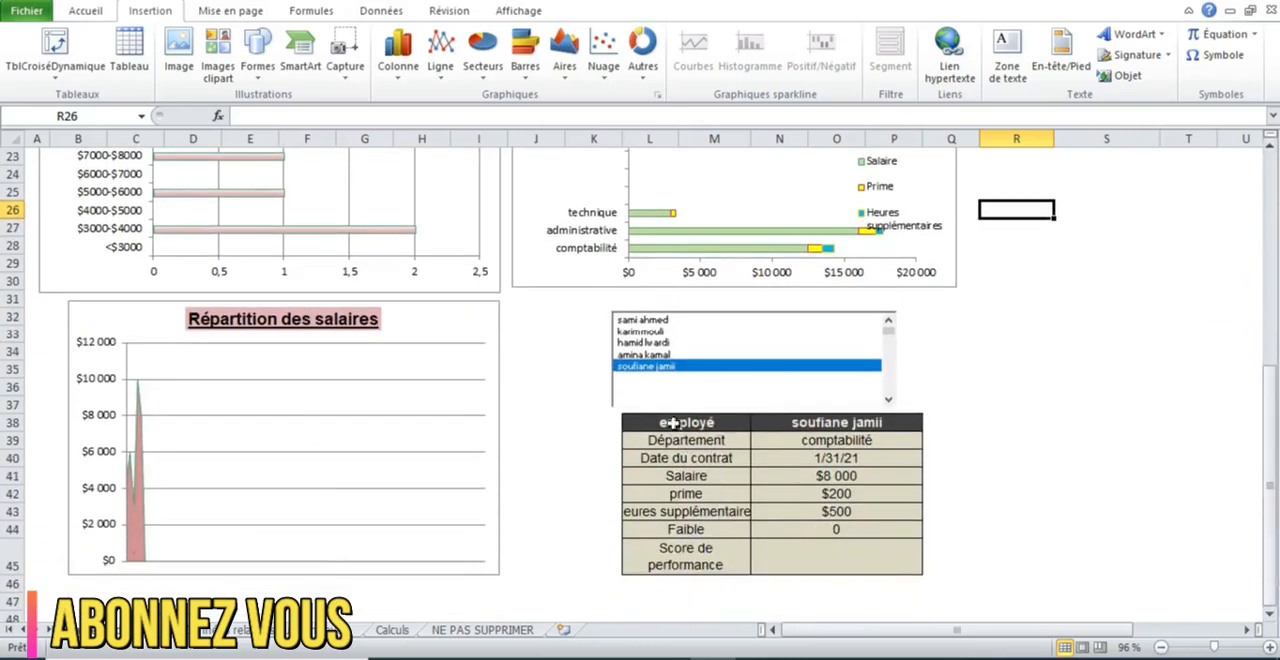
left_click(641, 333)
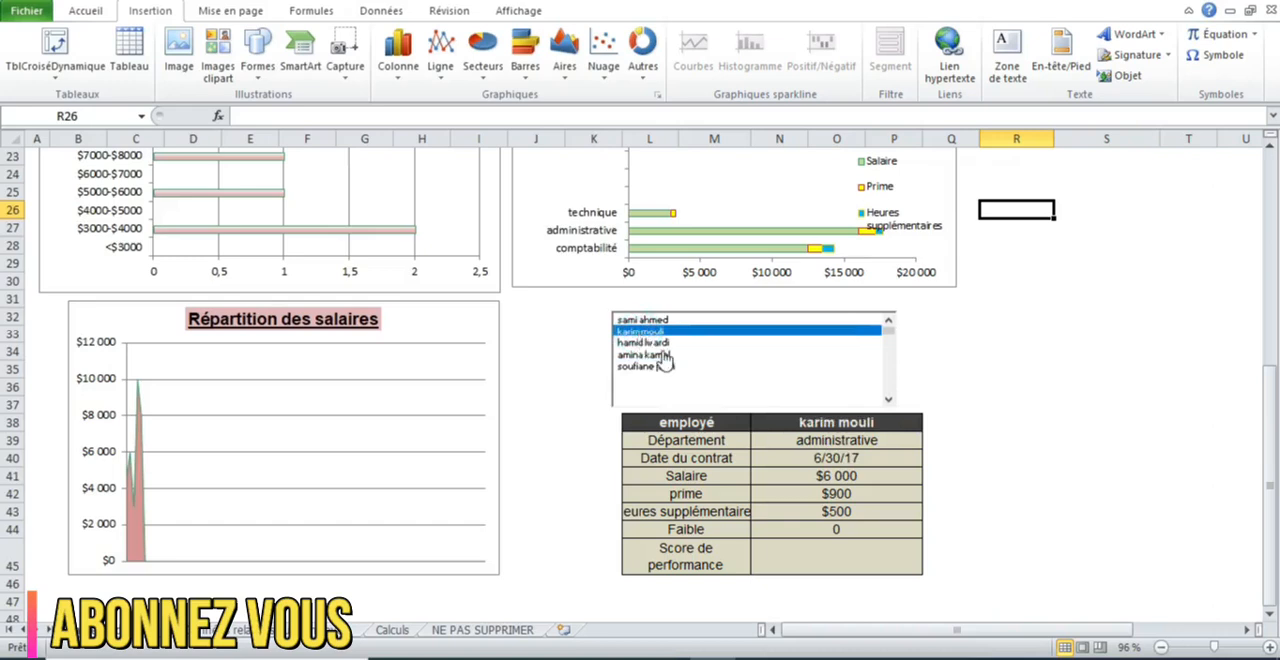
left_click(661, 354)
left_click(664, 367)
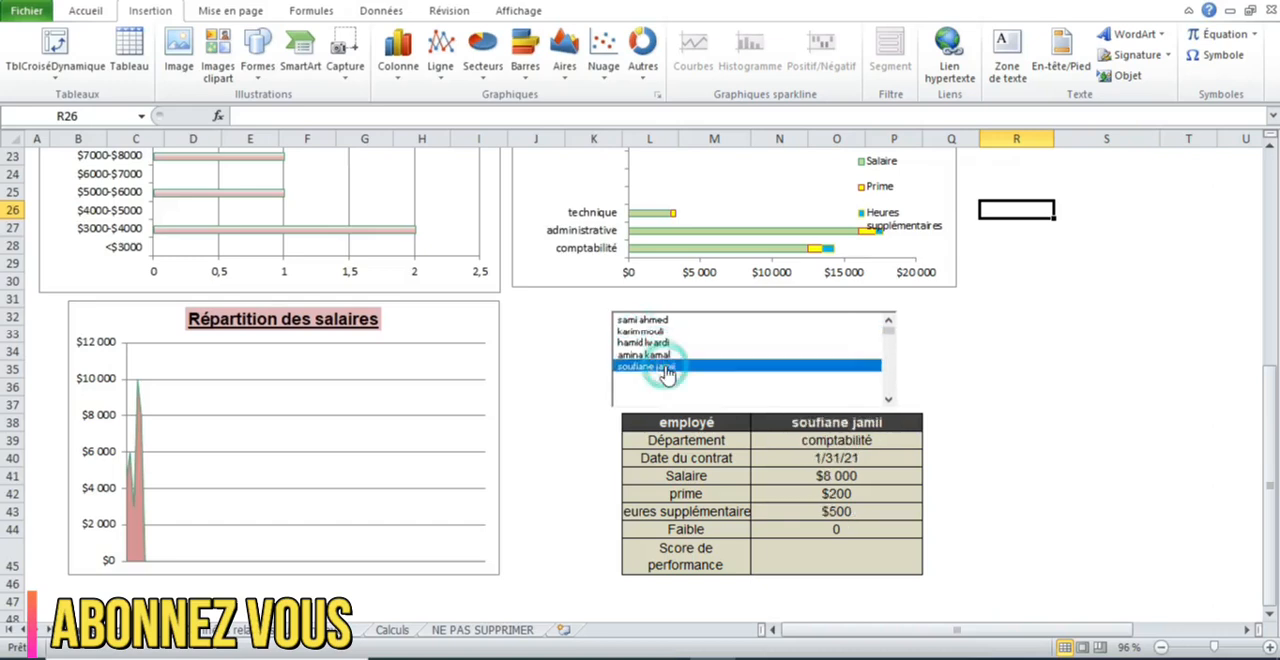
left_click(641, 332)
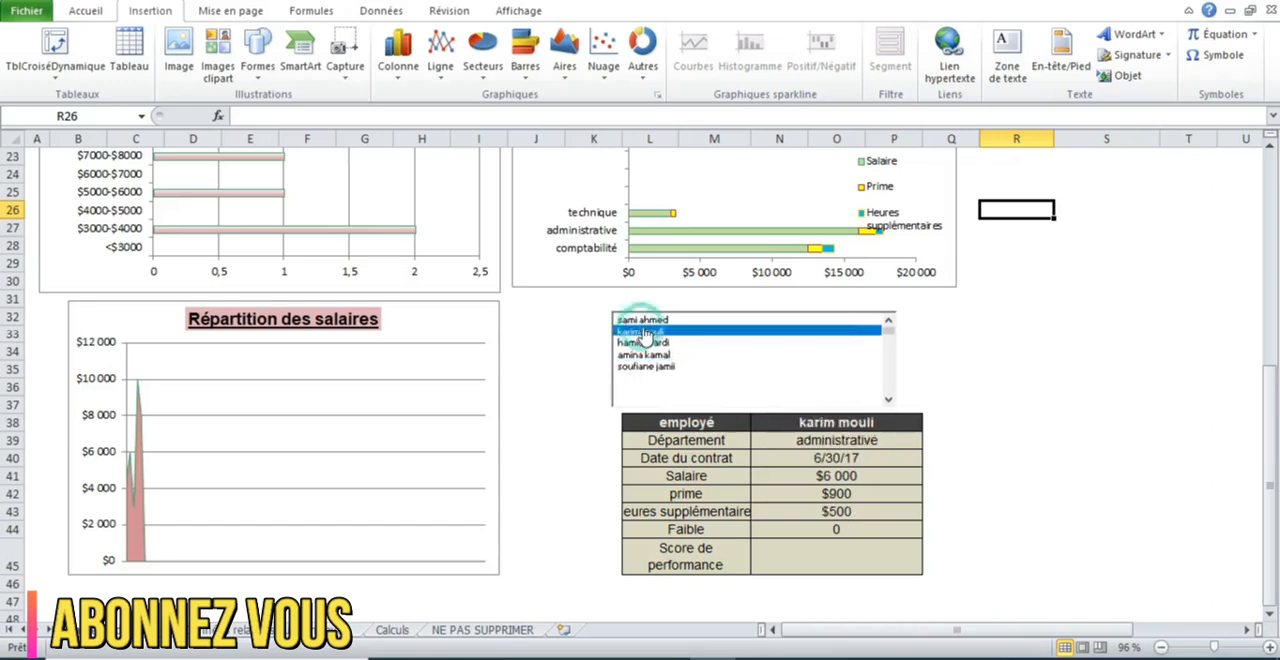
left_click(632, 320)
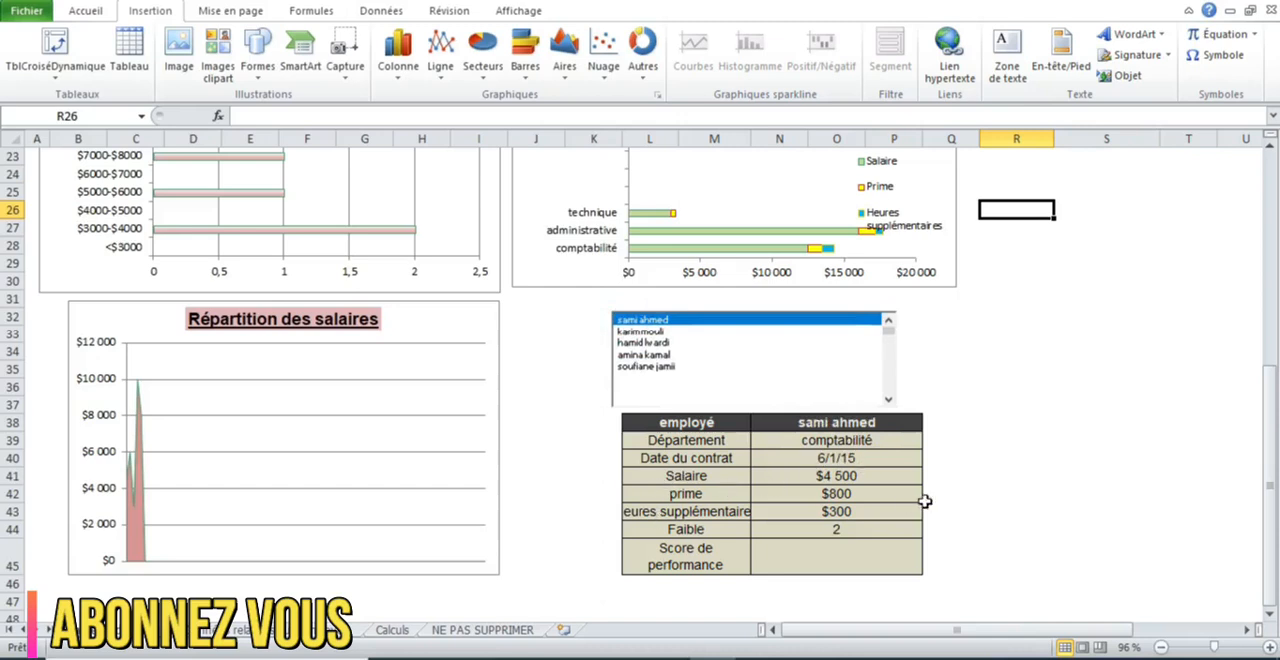
left_click_drag(760, 627, 626, 620)
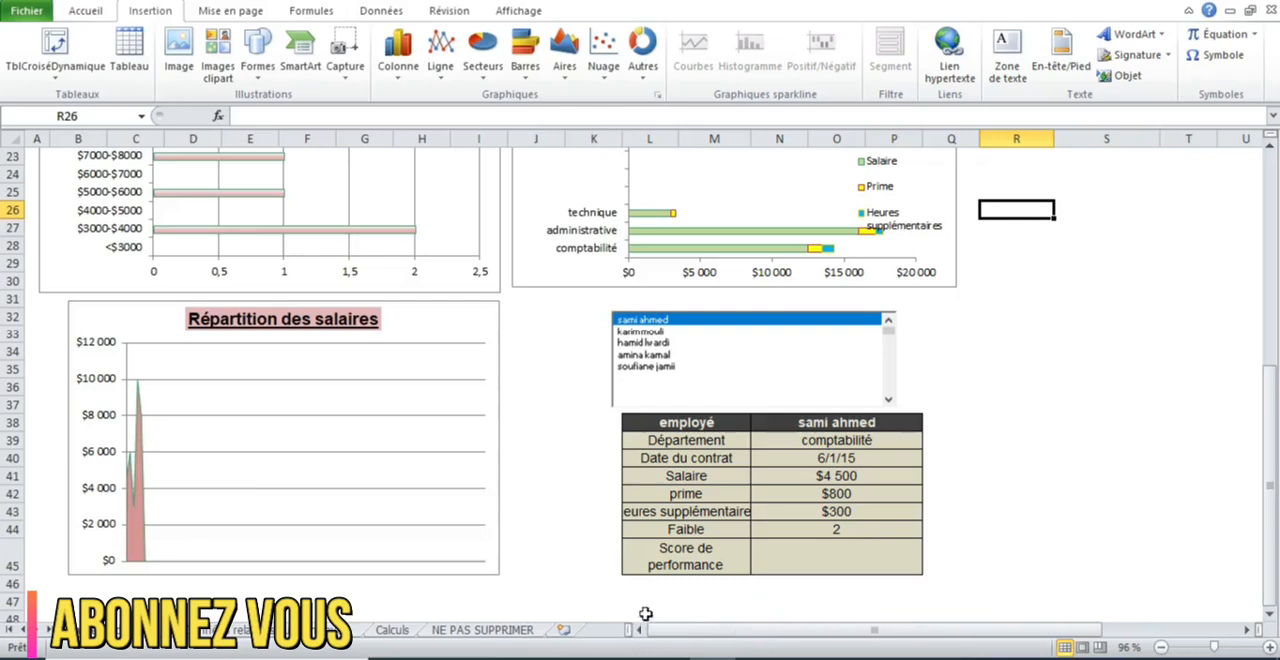
left_click_drag(1270, 455, 1269, 268)
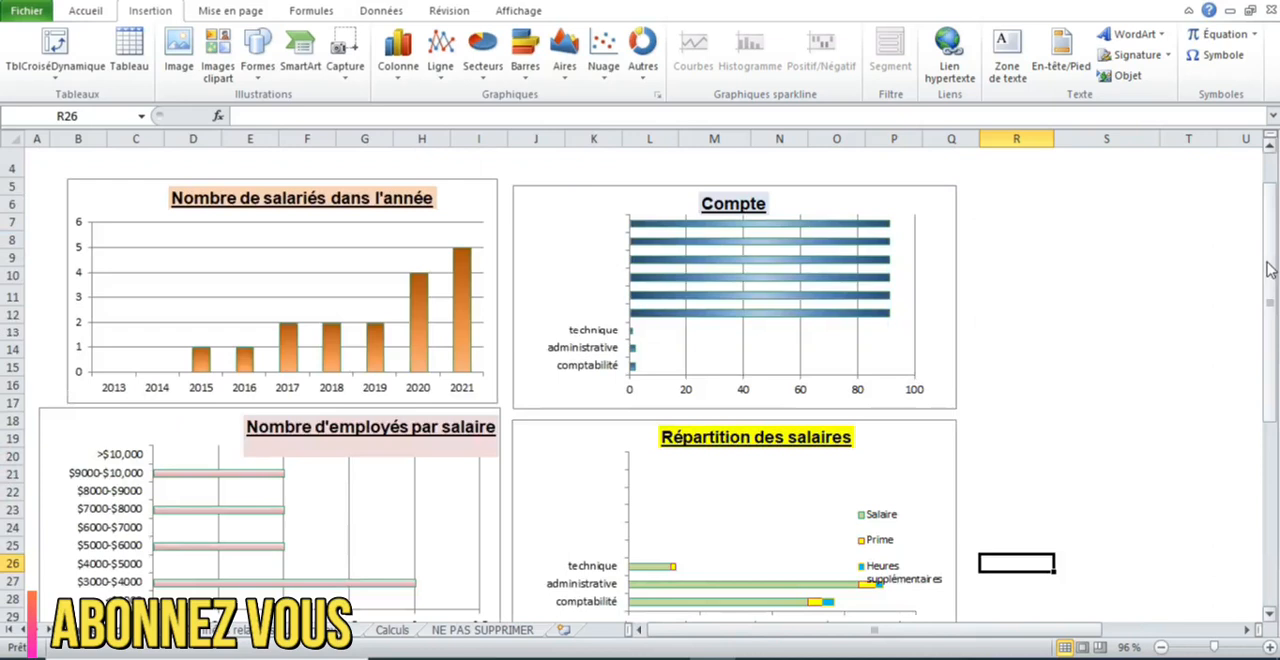